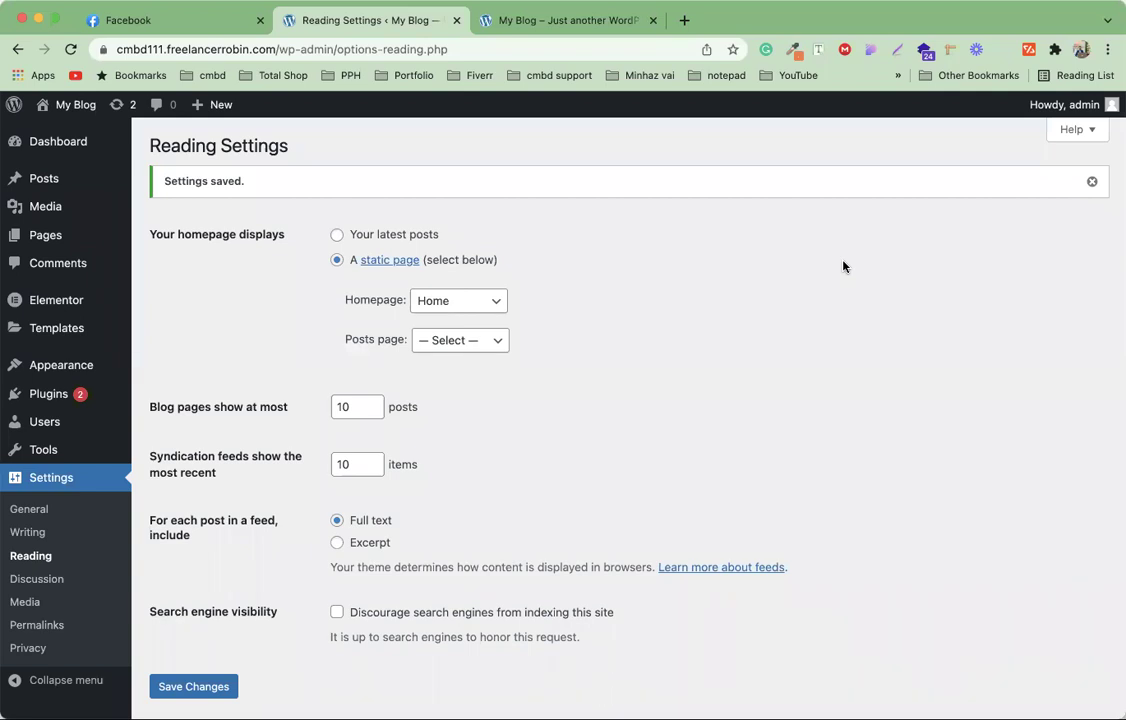
- Review the live My Blog homepage from the An Experience section down to the Meet Our Chef section
click(575, 22)
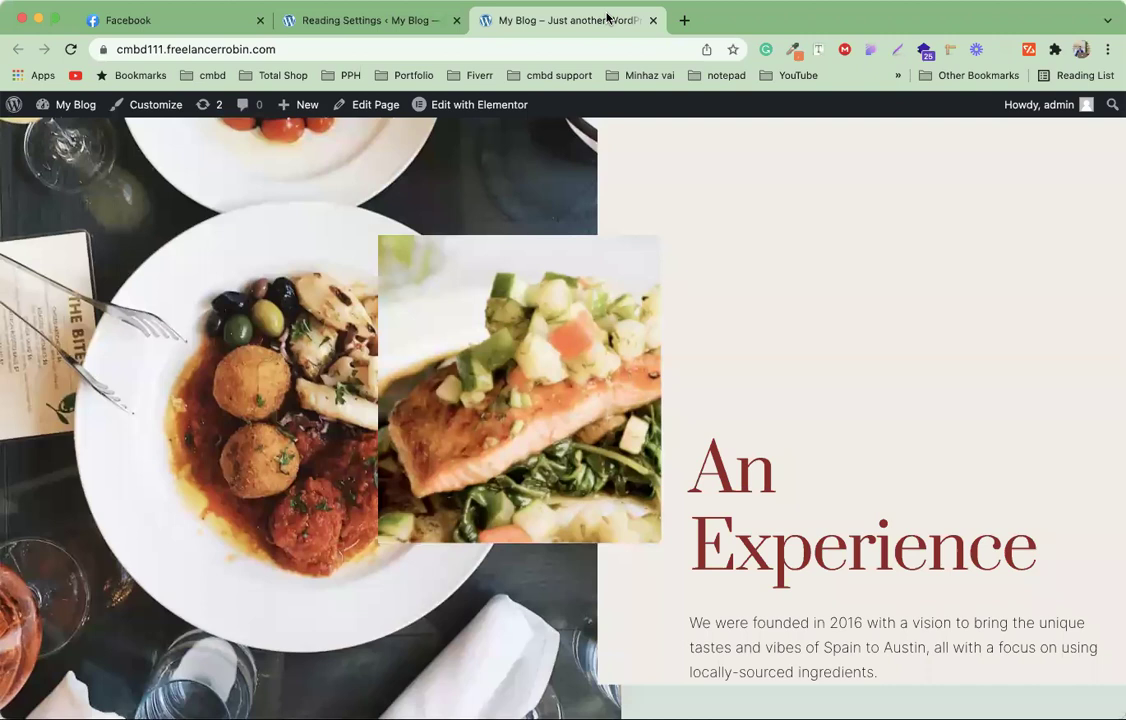
click(401, 24)
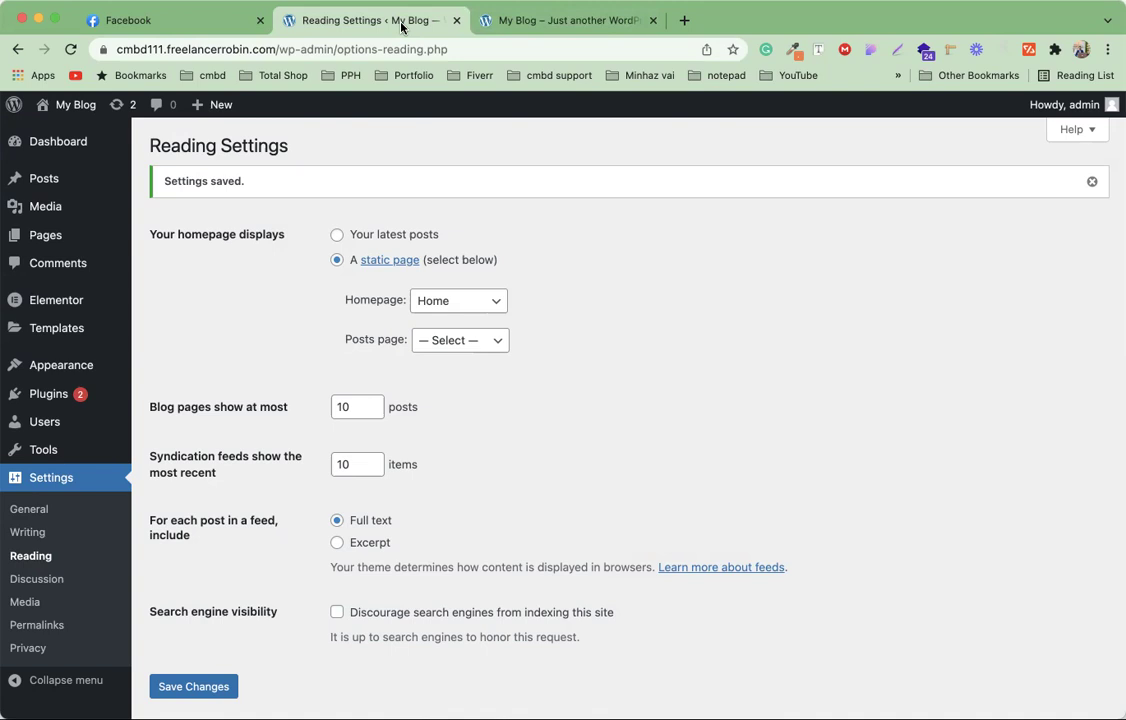
click(520, 24)
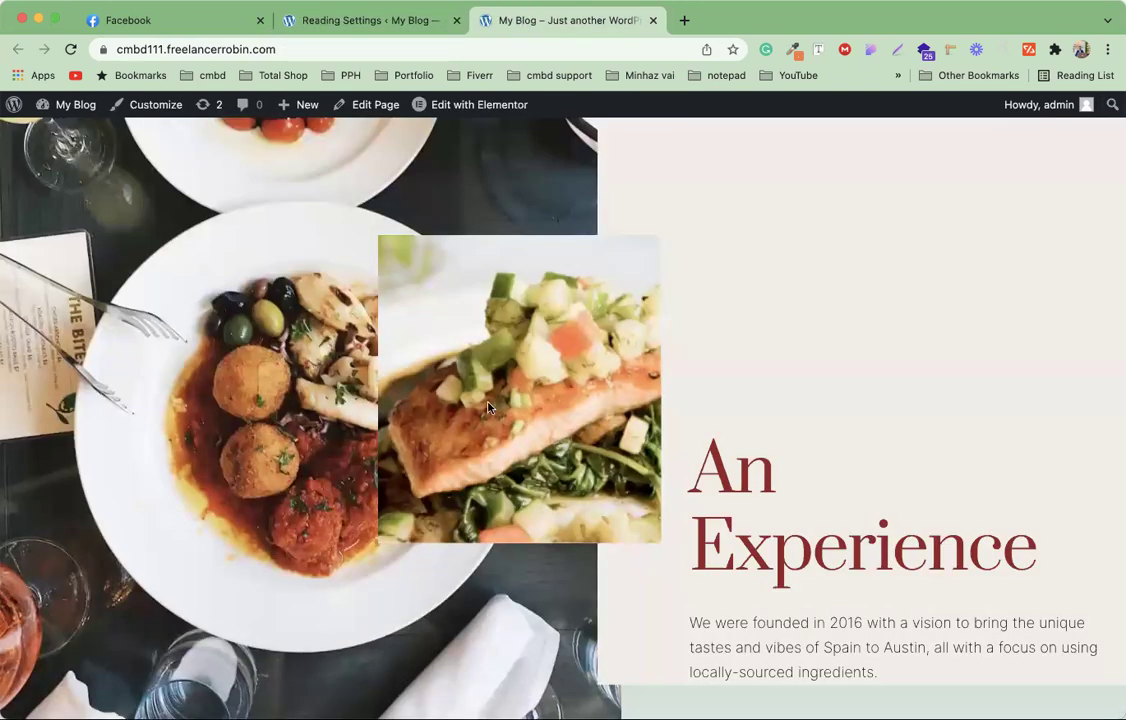
scroll(454, 320, down, 5)
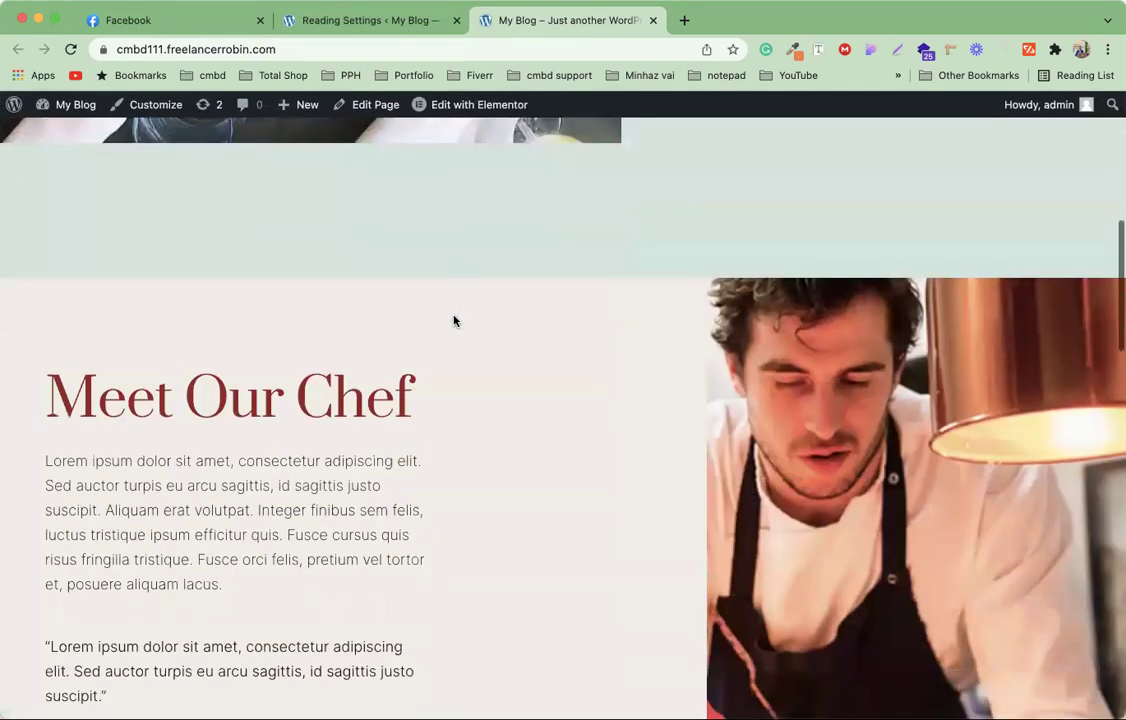
scroll(453, 320, down, 2)
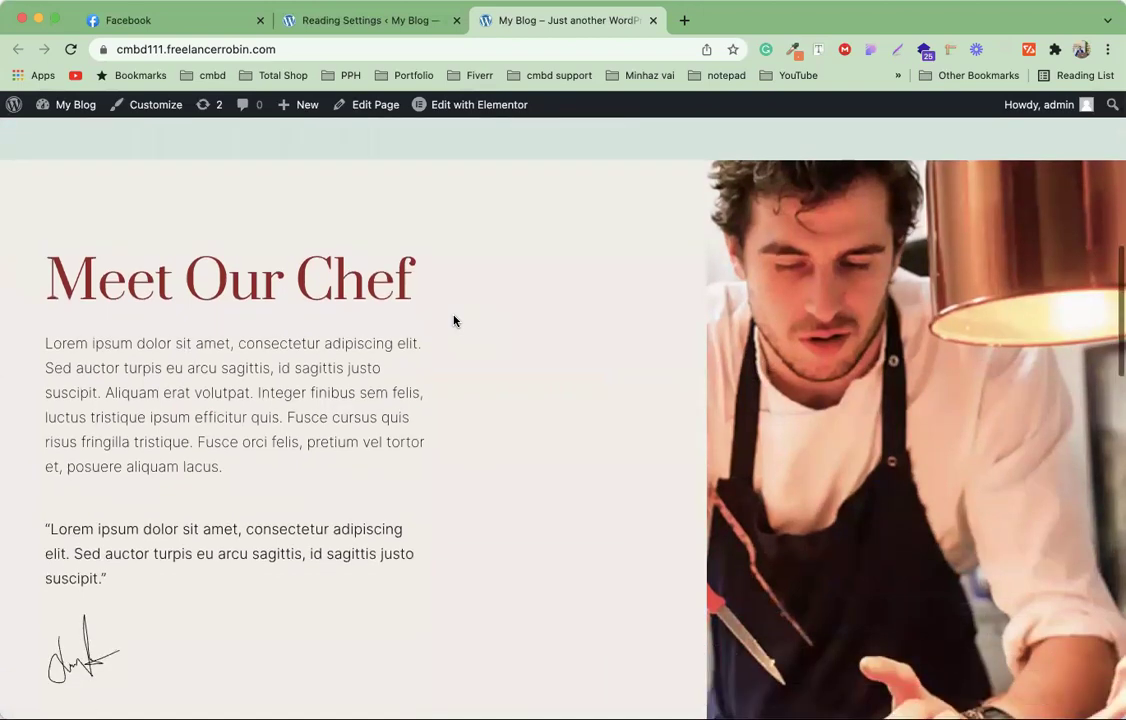
scroll(498, 339, down, 1)
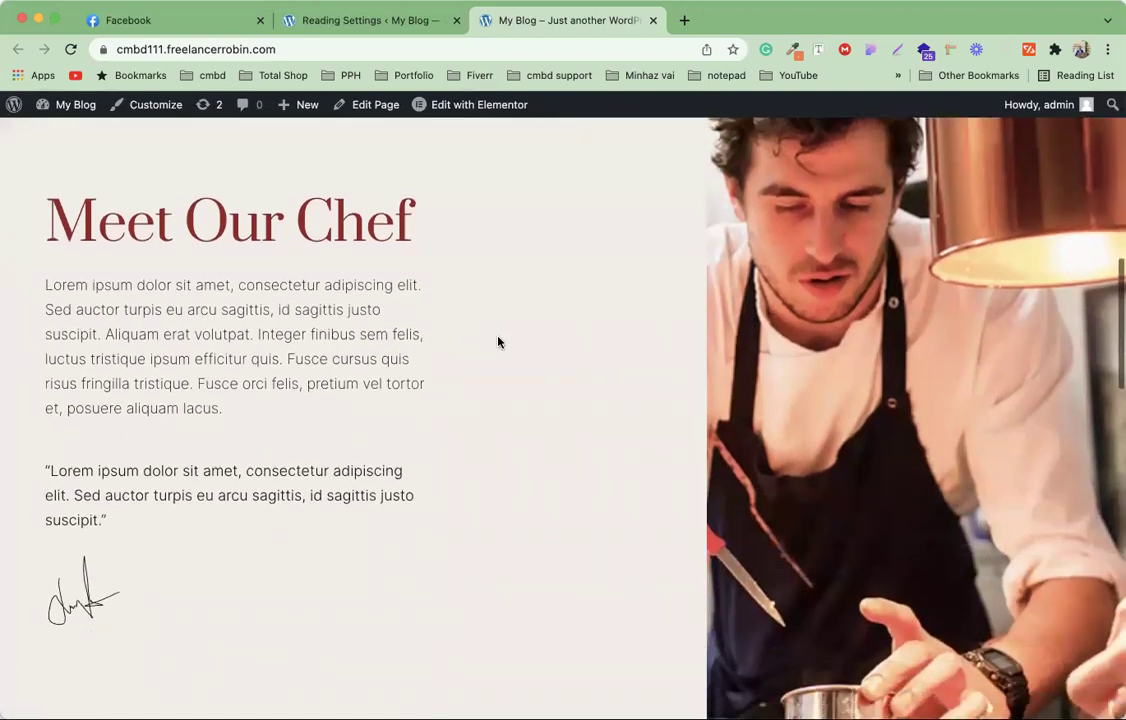
scroll(495, 430, down, 1)
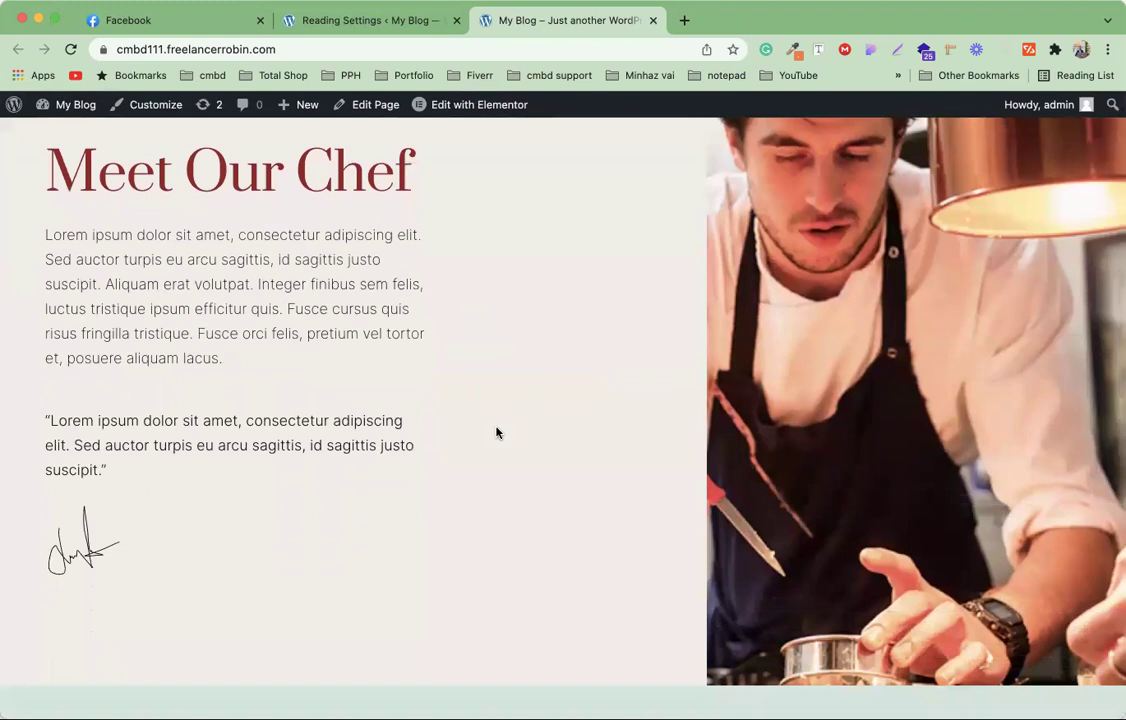
scroll(495, 430, up, 1)
scroll(497, 432, up, 1)
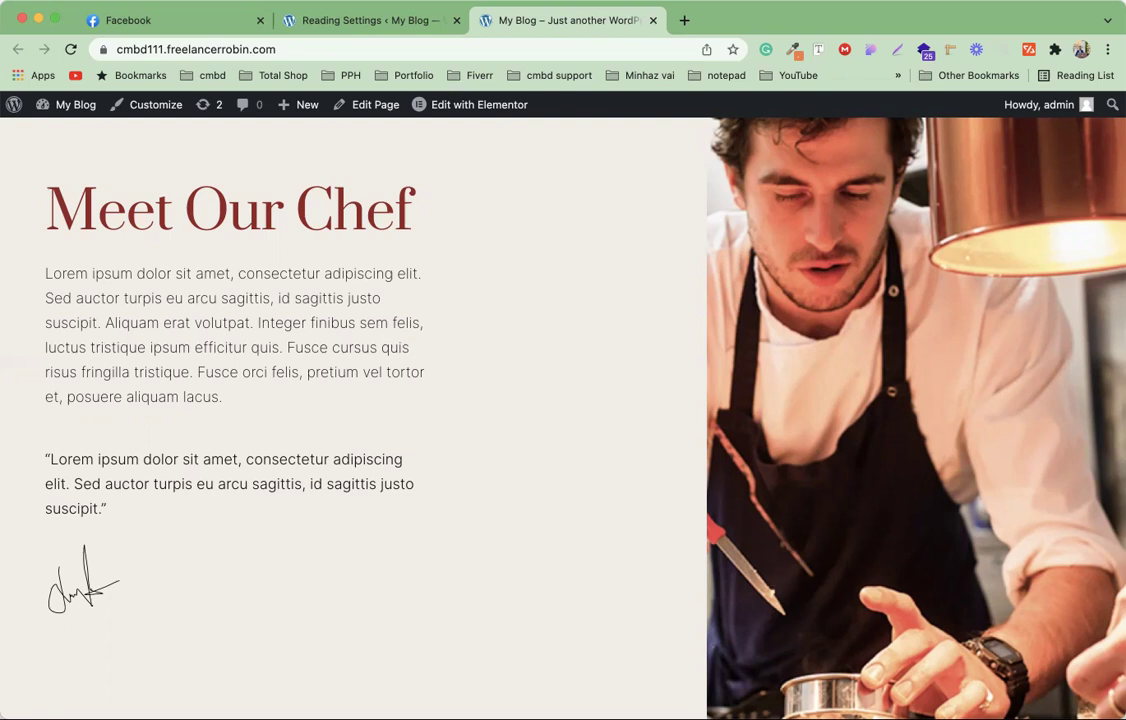
double_click(329, 41)
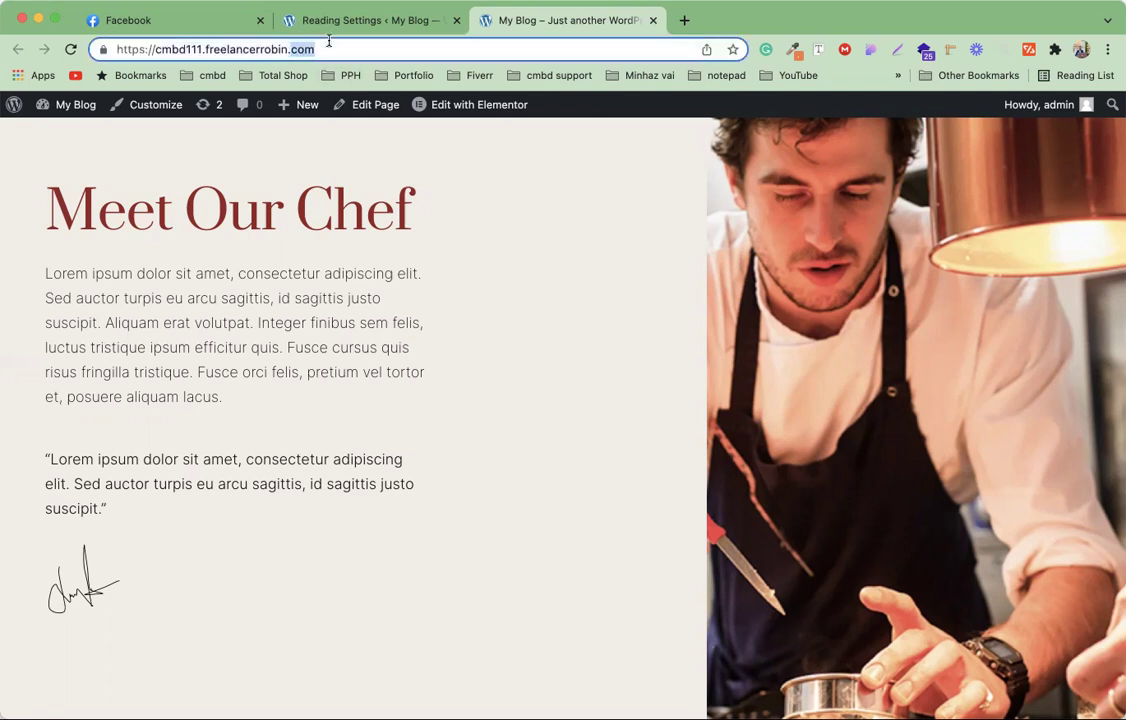
click(250, 26)
click(525, 27)
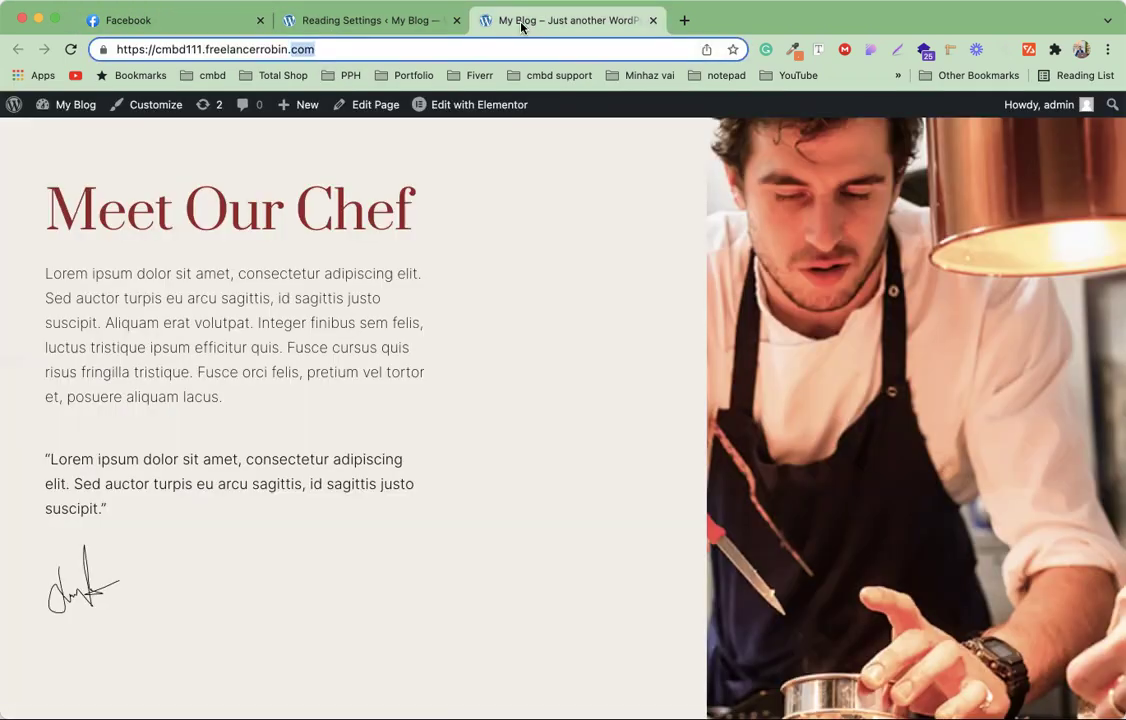
click(549, 197)
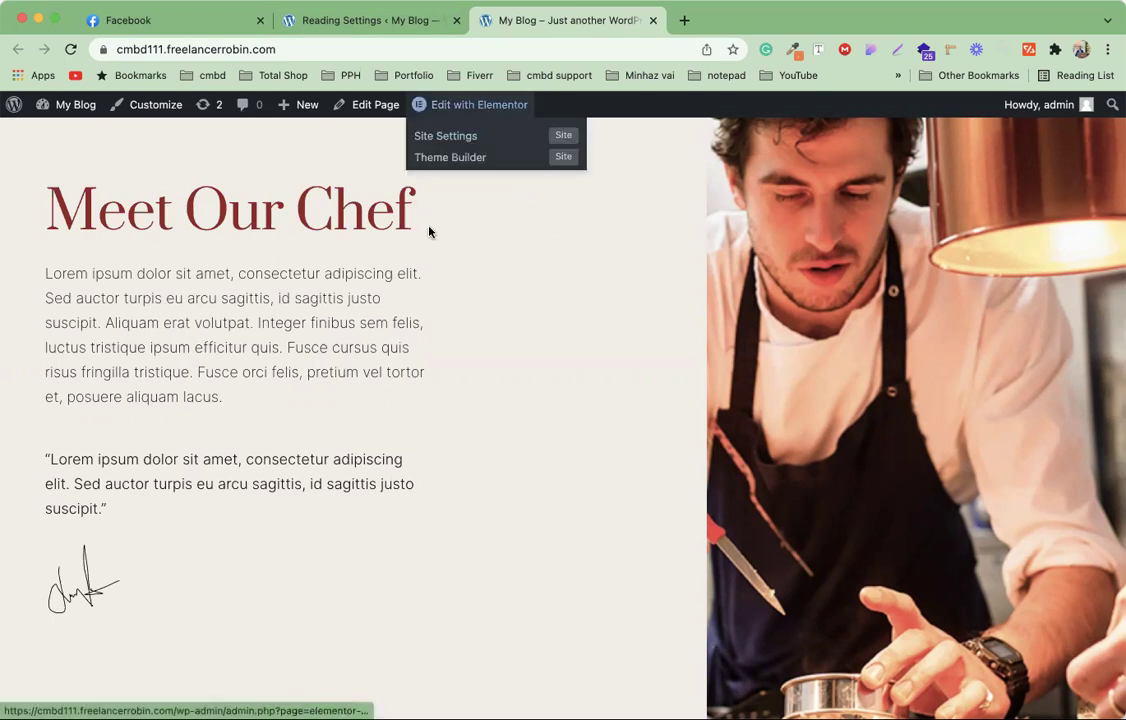
- Open the site's Plugins page separately from the Reading Settings and start adding a new plugin
click(355, 22)
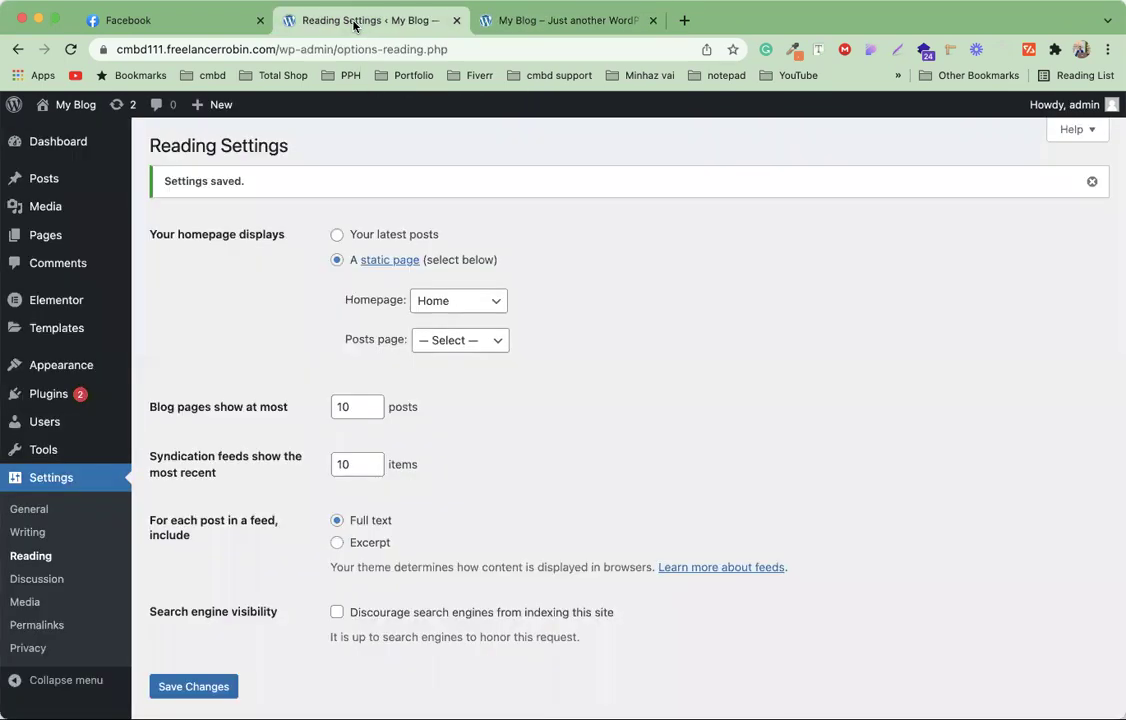
mouse_move(56, 136)
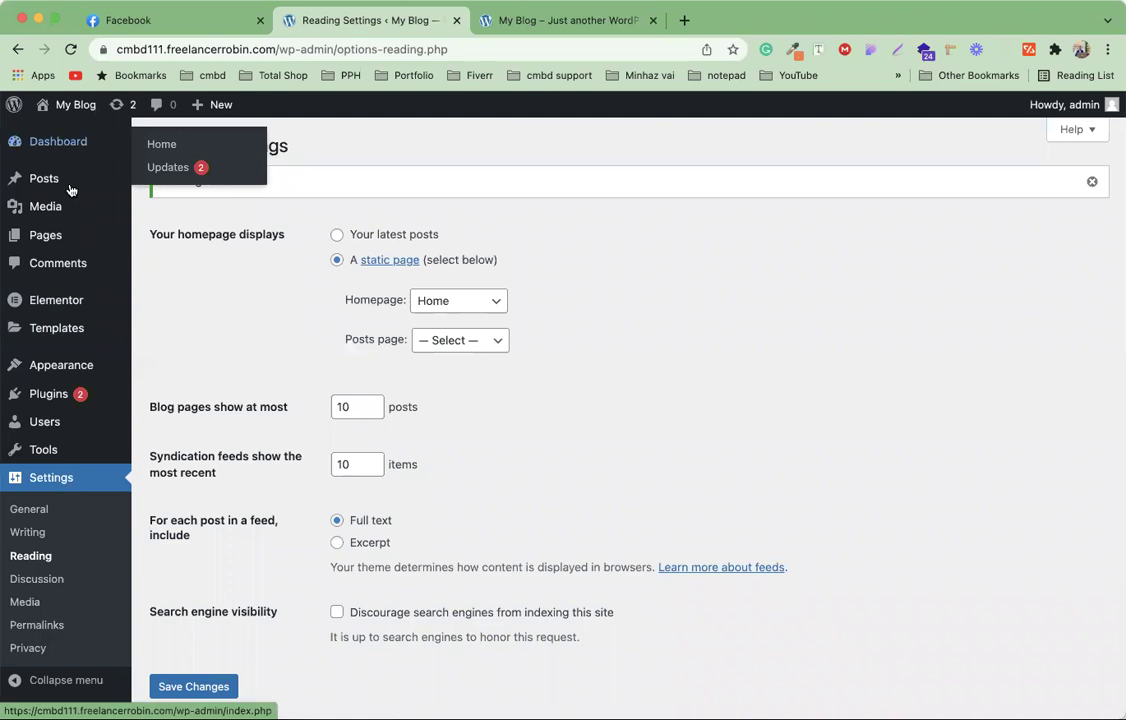
right_click(71, 398)
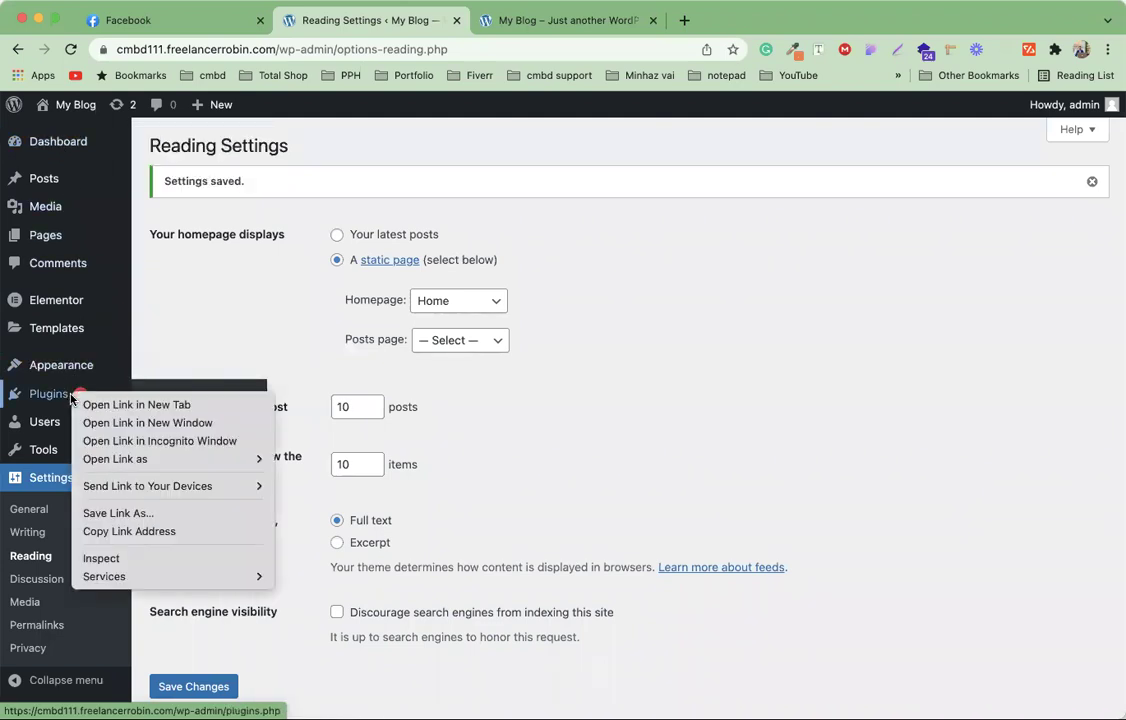
click(104, 412)
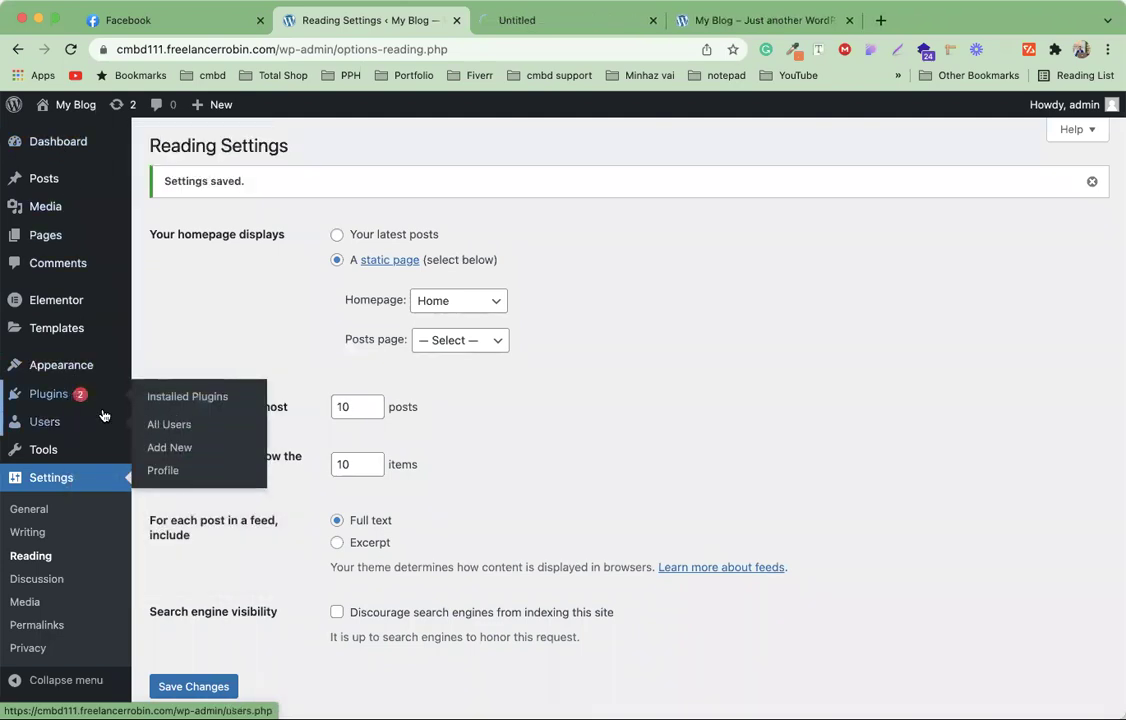
click(553, 22)
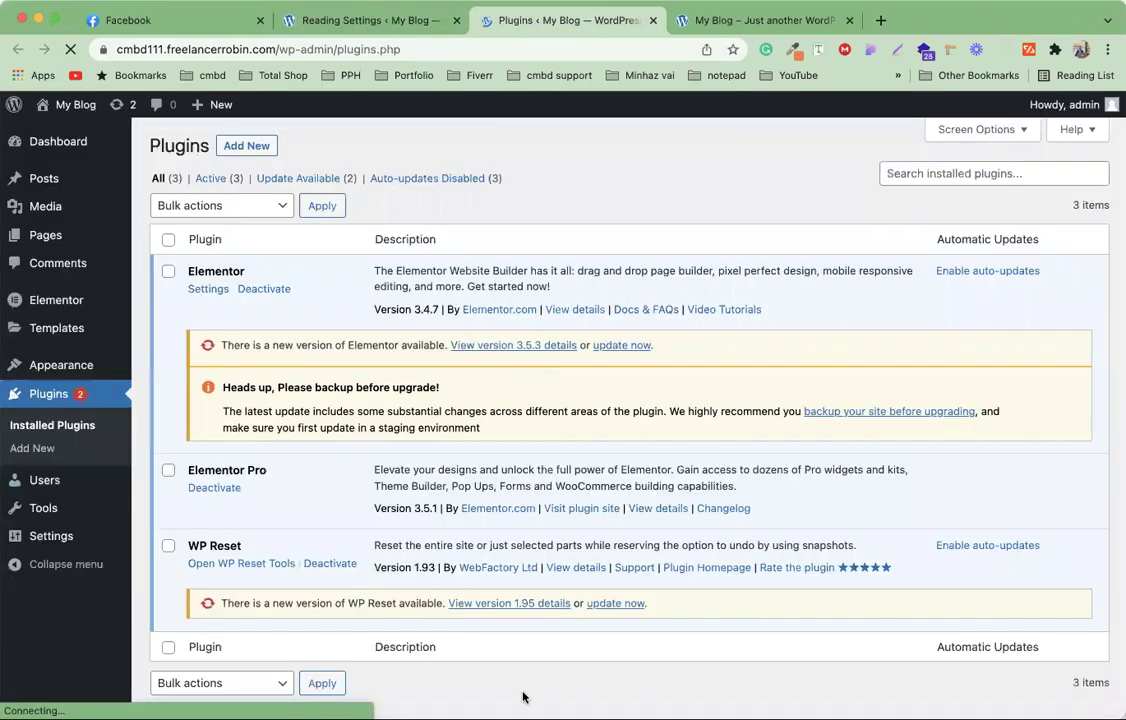
click(245, 150)
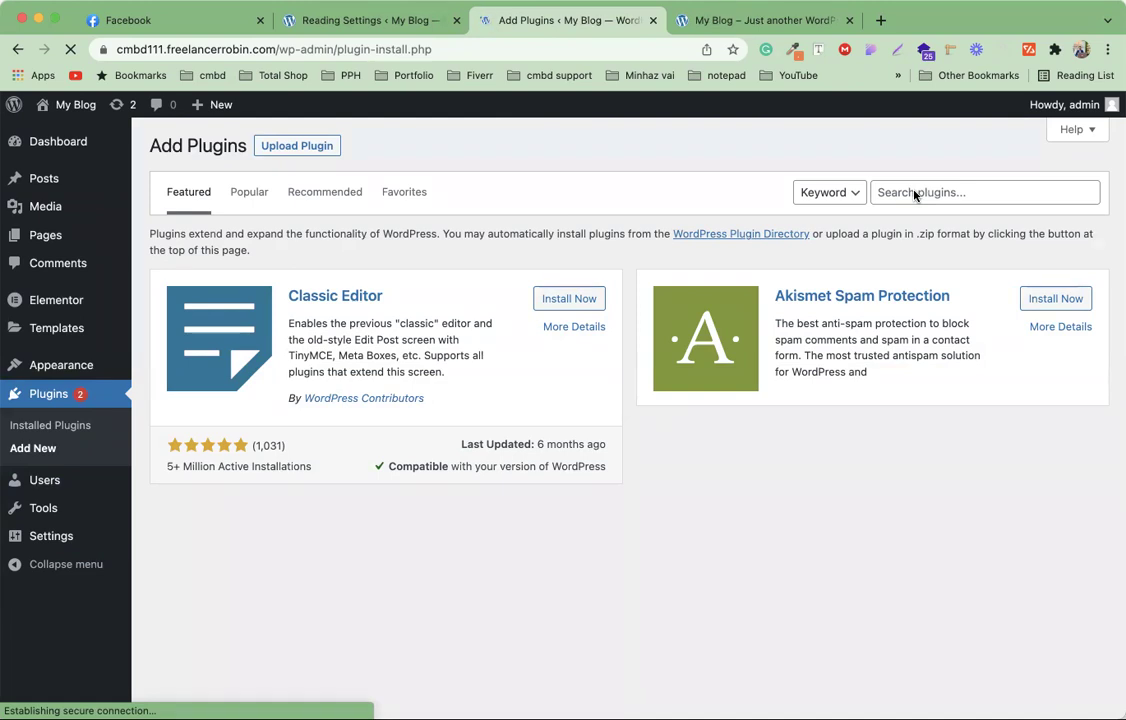
- Search the plugin directory for "all in one", and install and activate All-in-One WP Migration
click(913, 192)
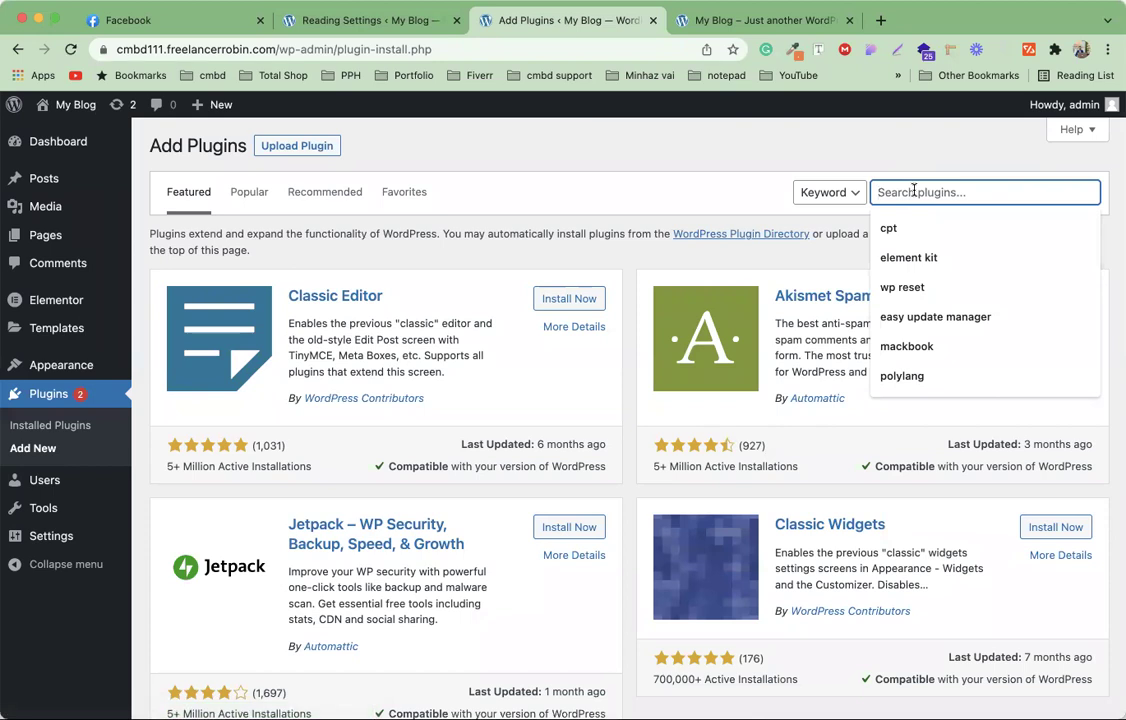
text(all in one)
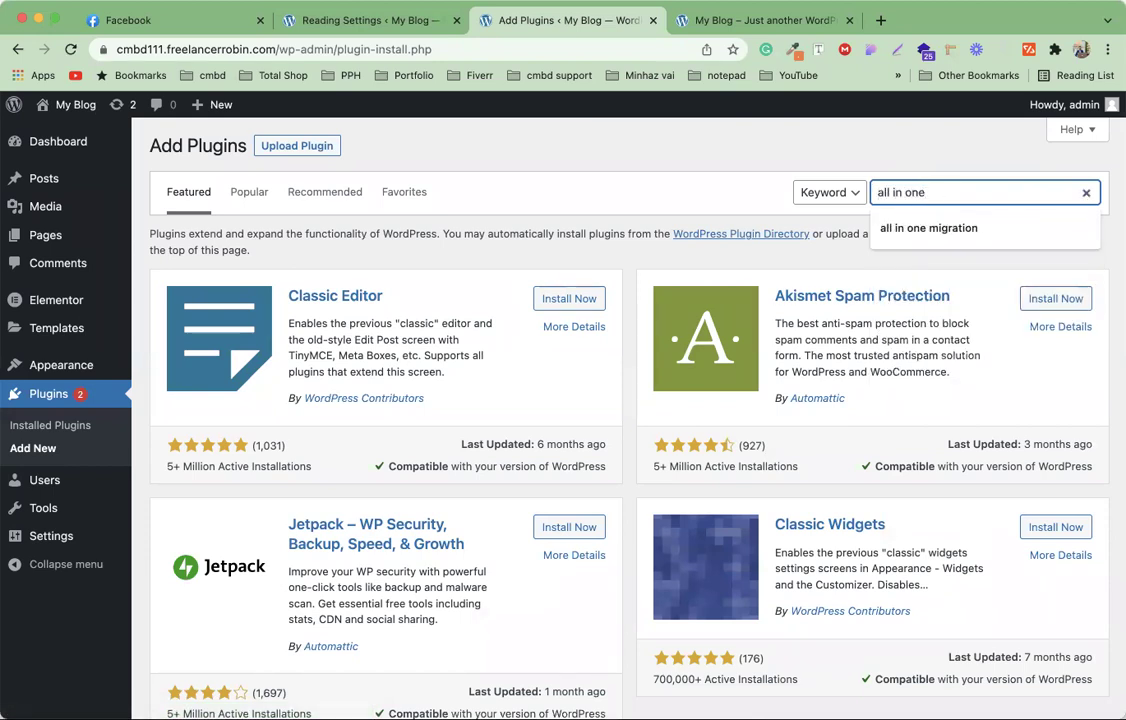
key(Return)
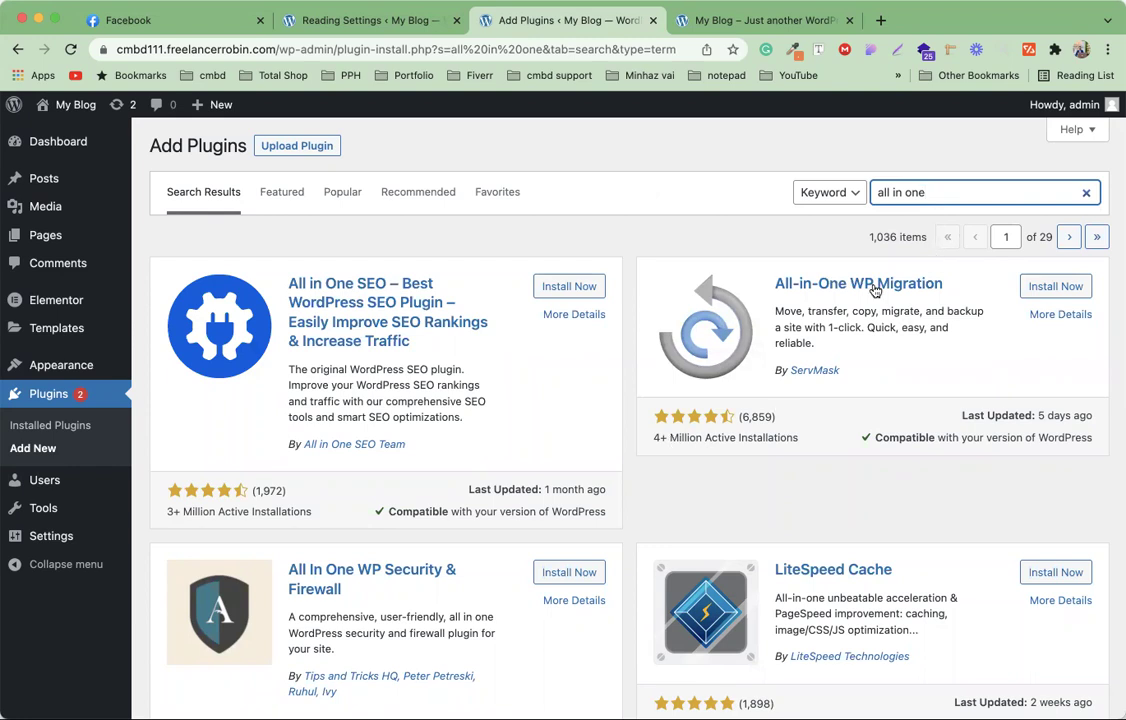
click(1034, 287)
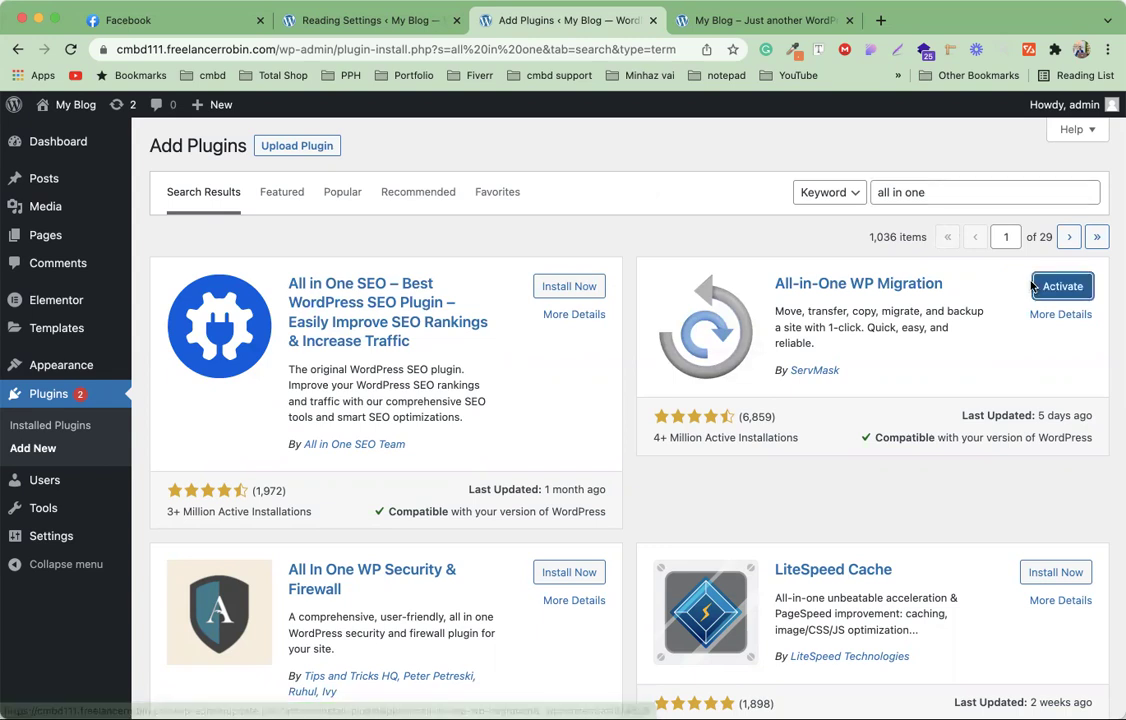
click(1048, 287)
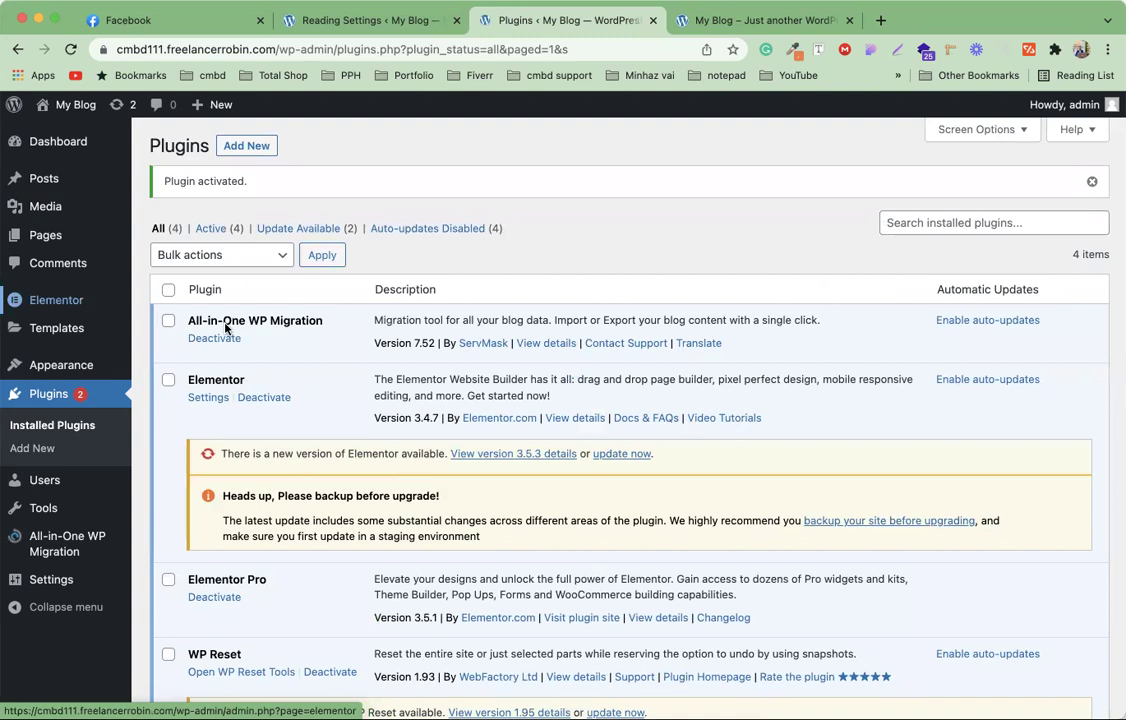
- Export the whole site to a file with All-in-One WP Migration
mouse_move(62, 541)
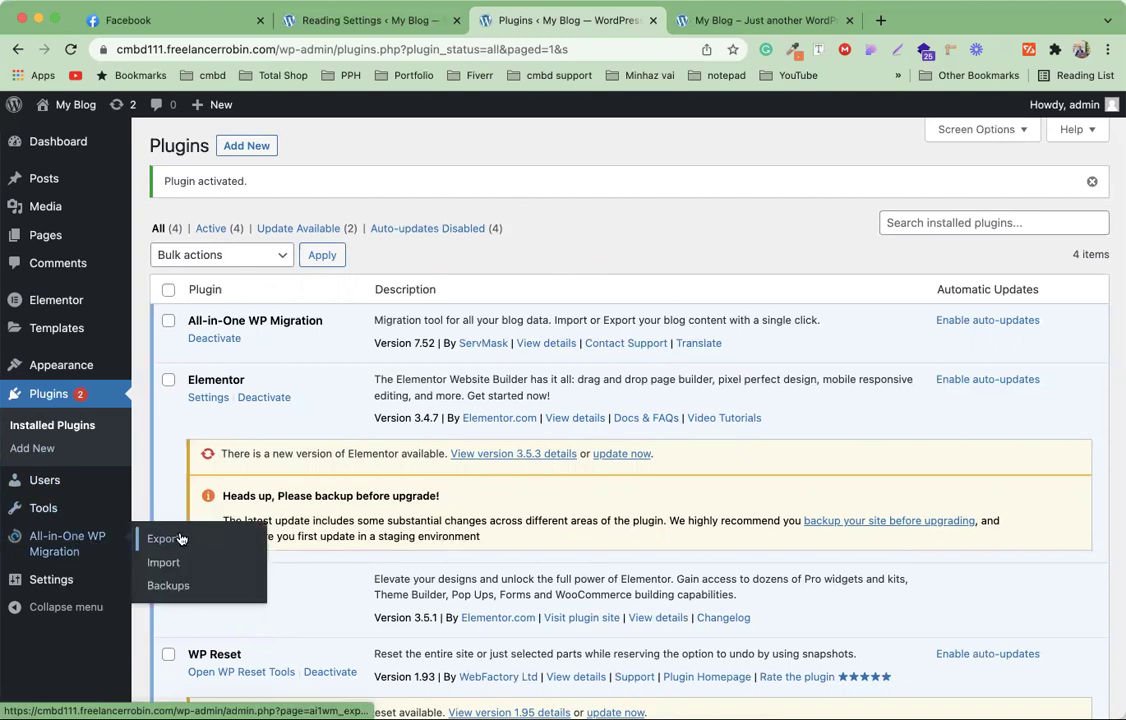
click(180, 539)
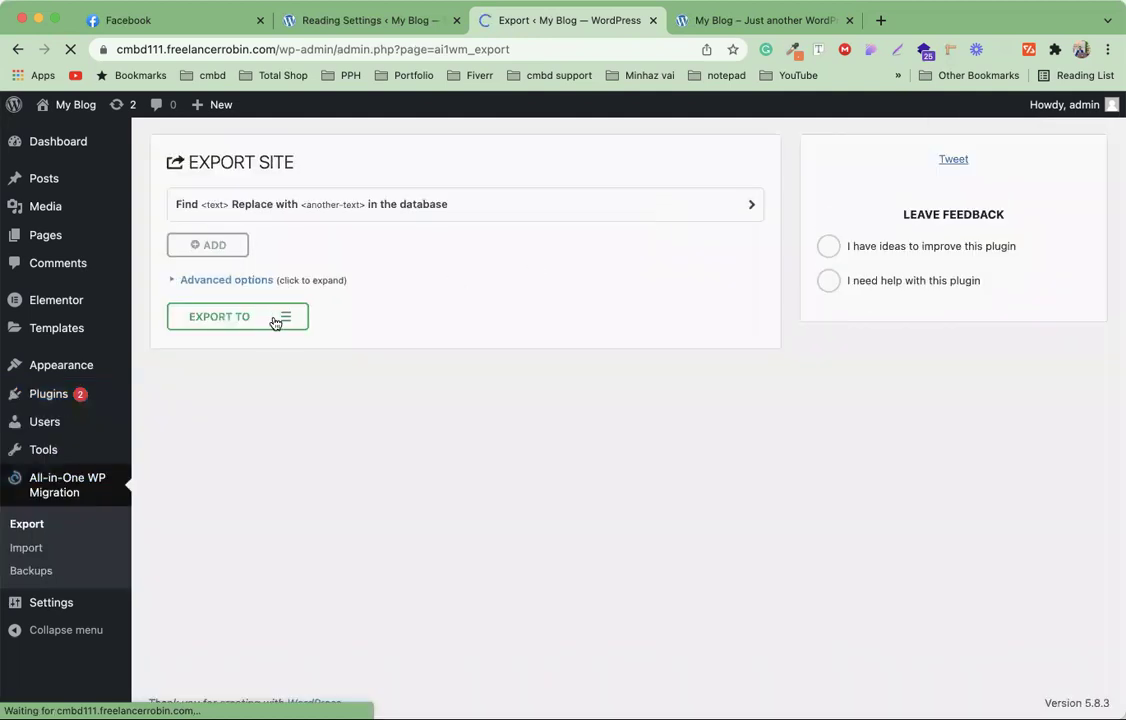
click(286, 322)
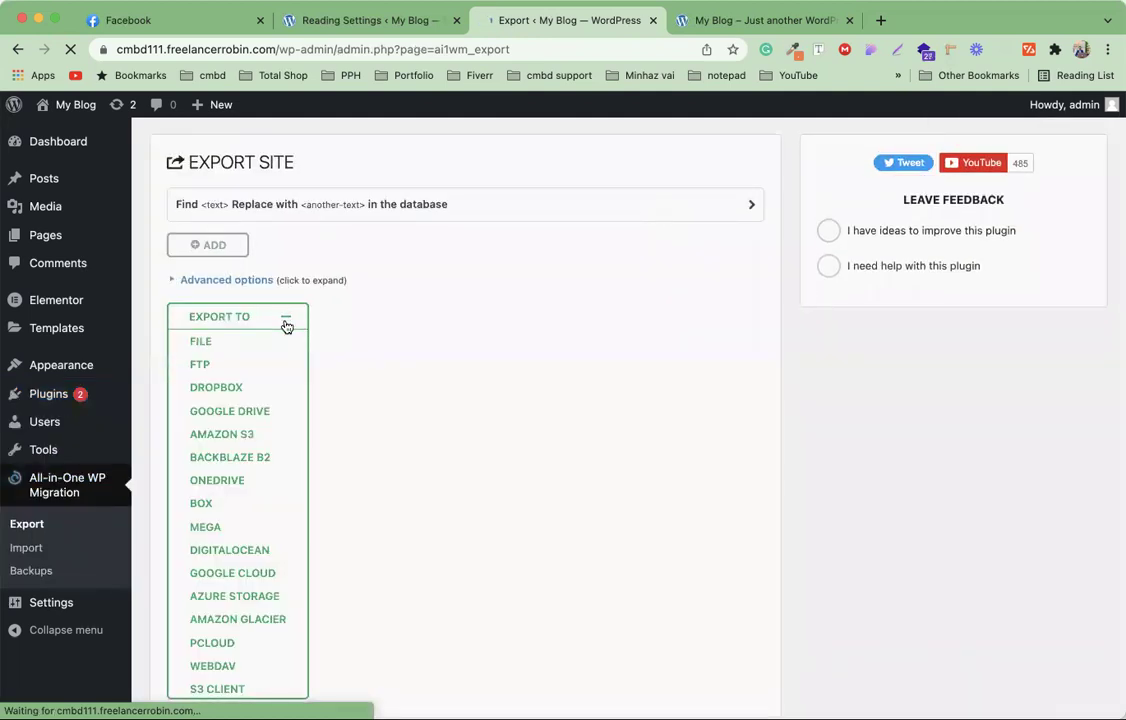
click(208, 343)
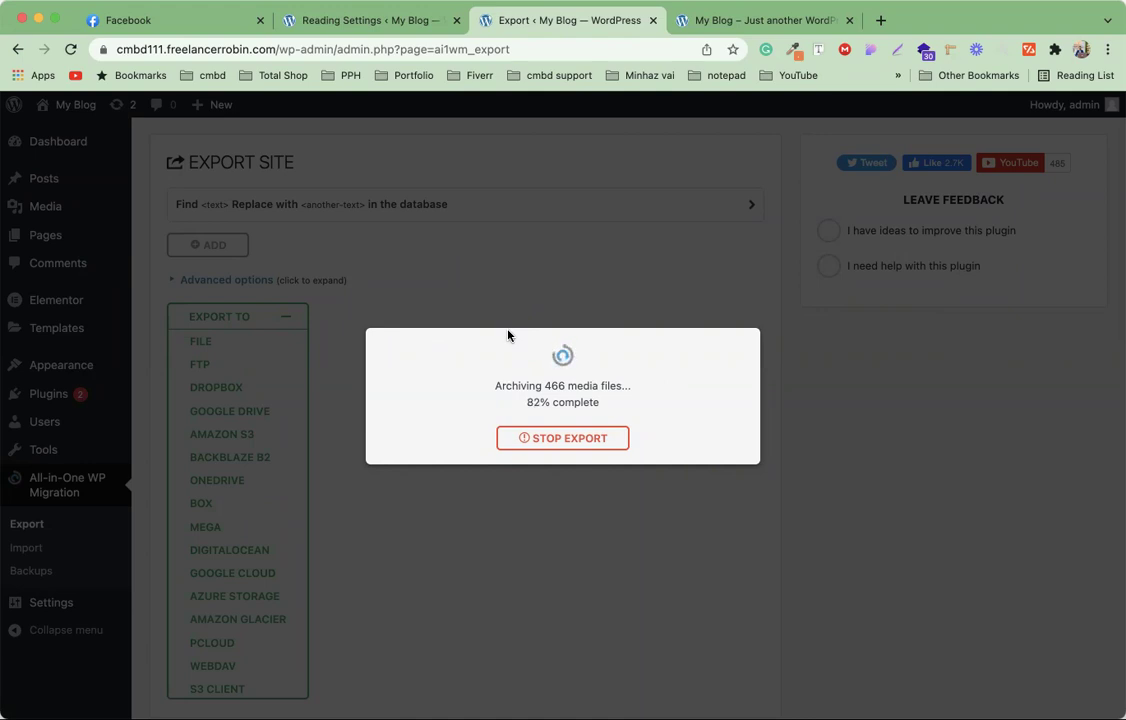
- Open freelancerrobin.com/cpanel in a separate browser tab and log in to cPanel with the prefilled credentials
click(880, 20)
text(fre)
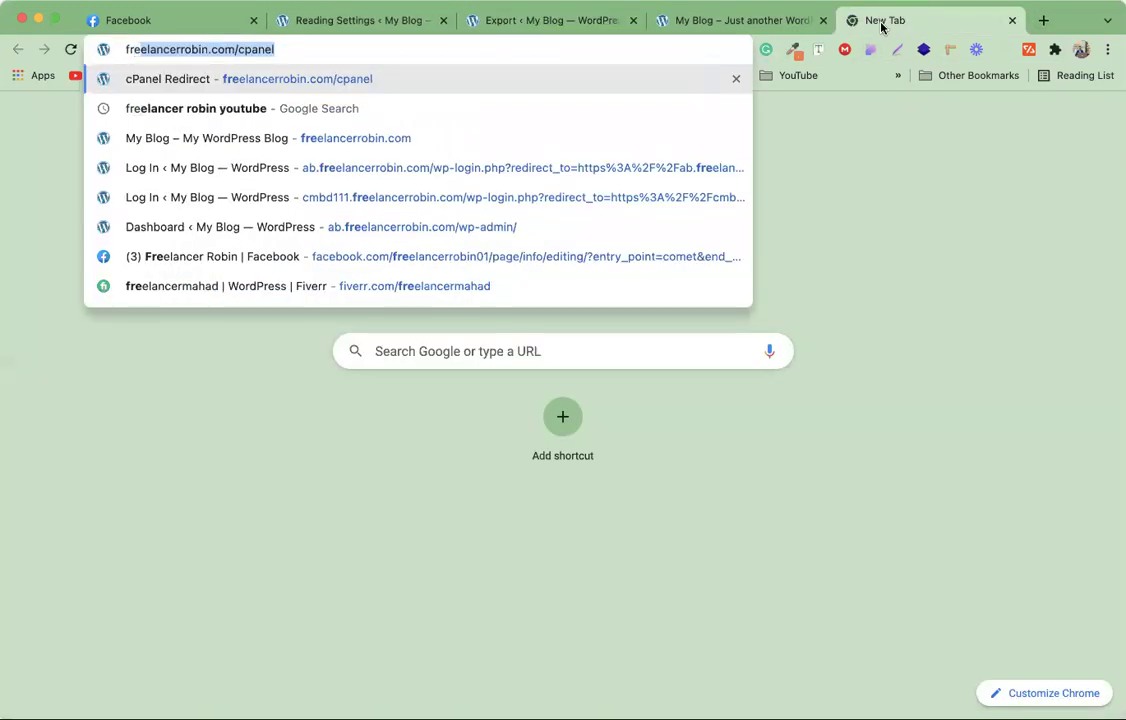
key(Return)
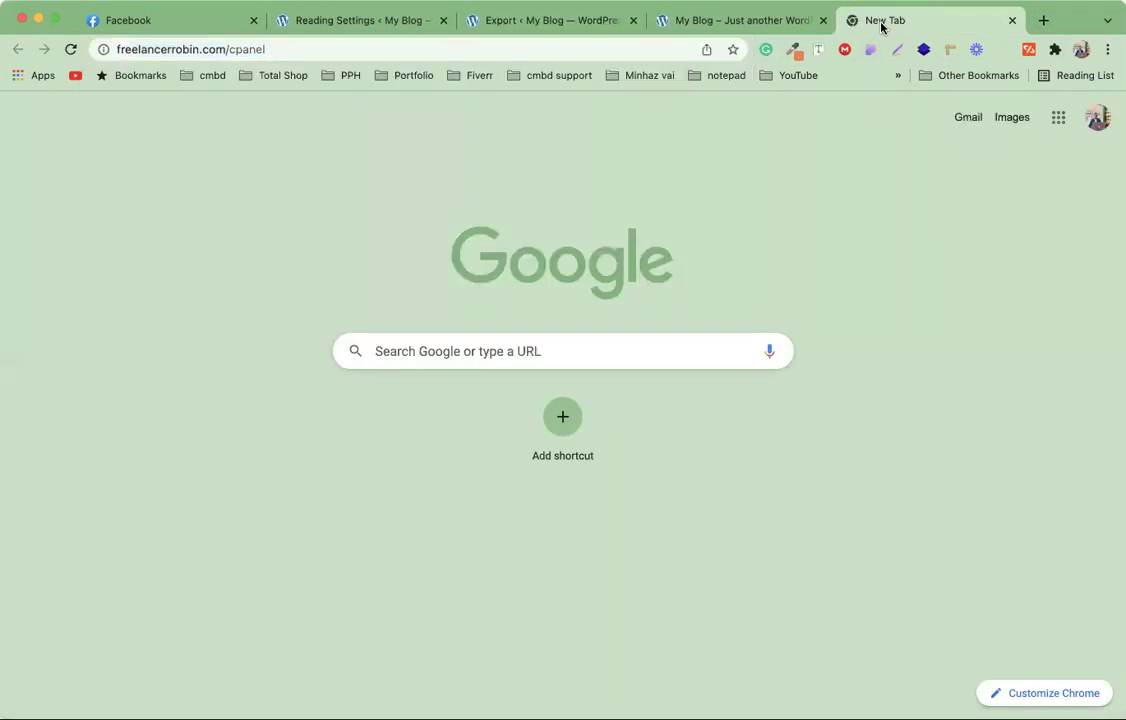
click(543, 22)
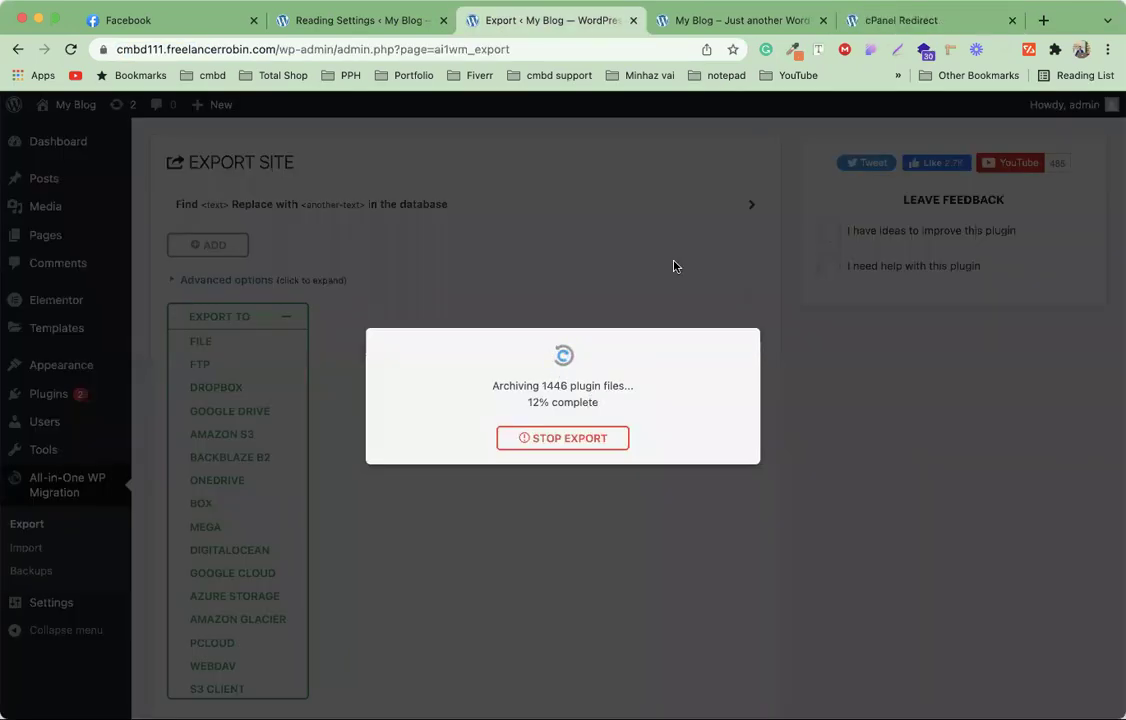
click(887, 22)
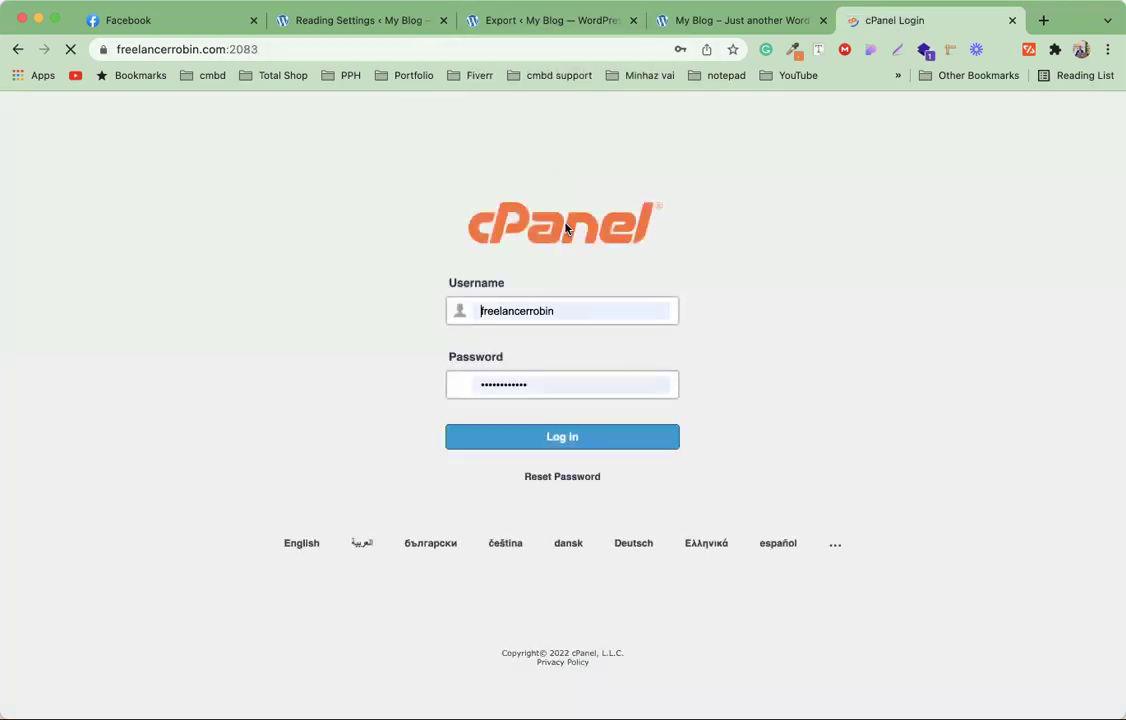
click(573, 442)
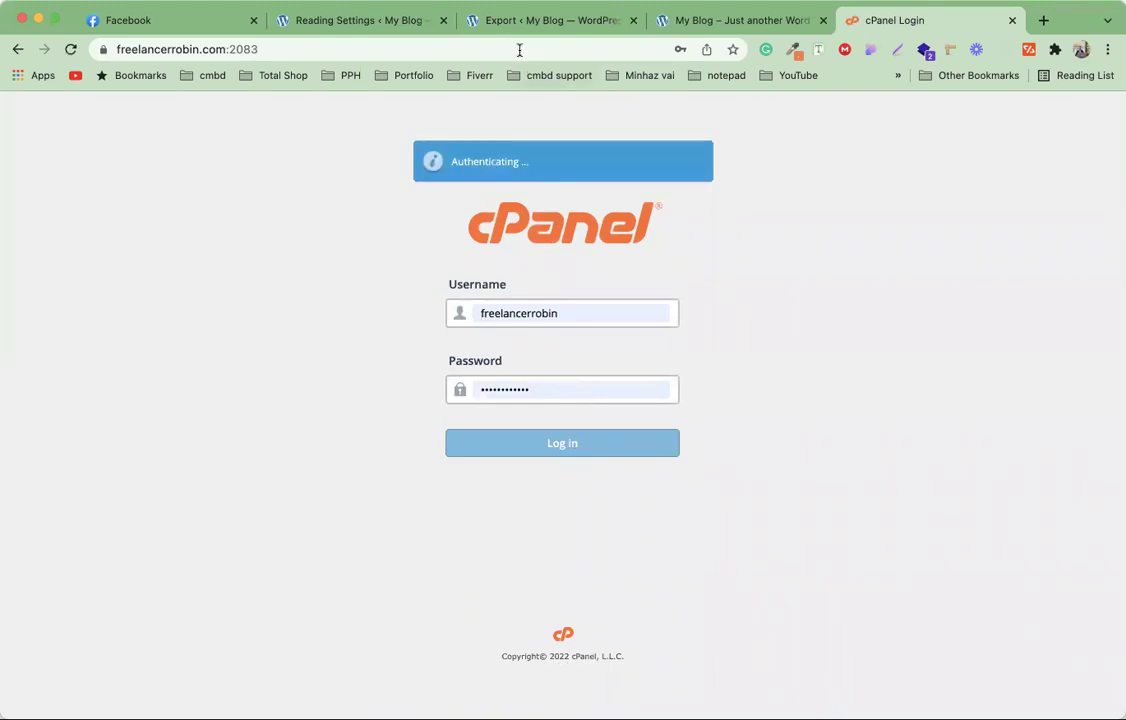
- Check the site export's progress, and search cPanel for "sof" to open the Softaculous Apps Installer
click(526, 18)
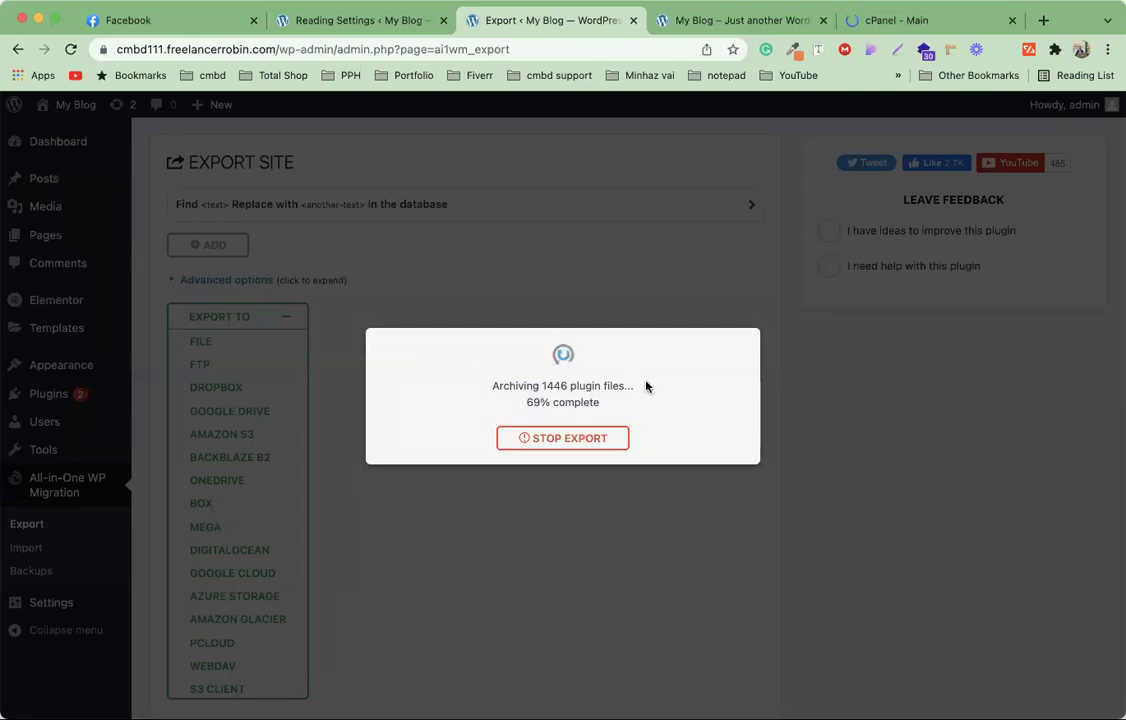
click(895, 24)
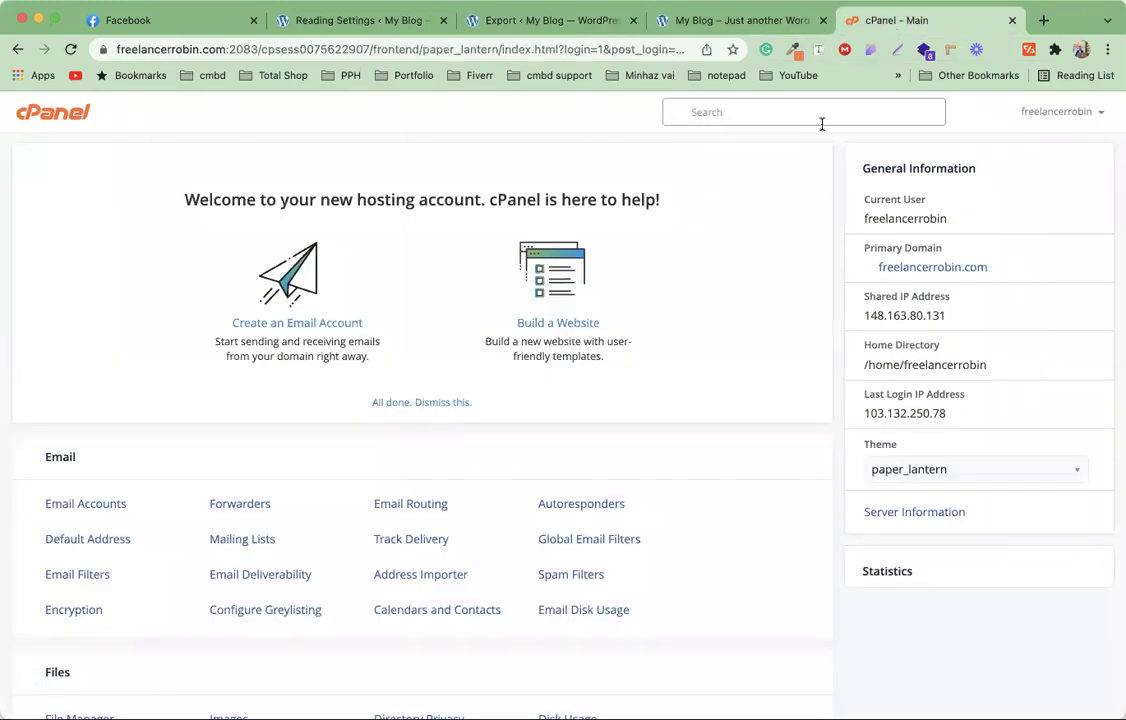
click(822, 118)
text(sof)
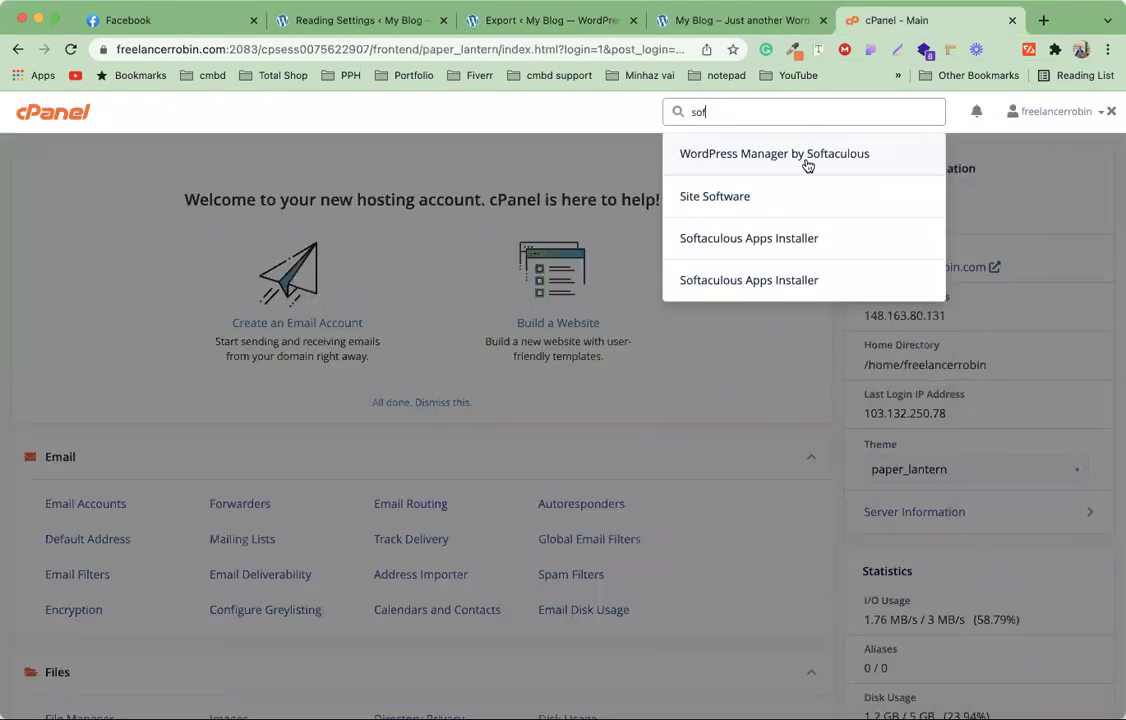
click(794, 238)
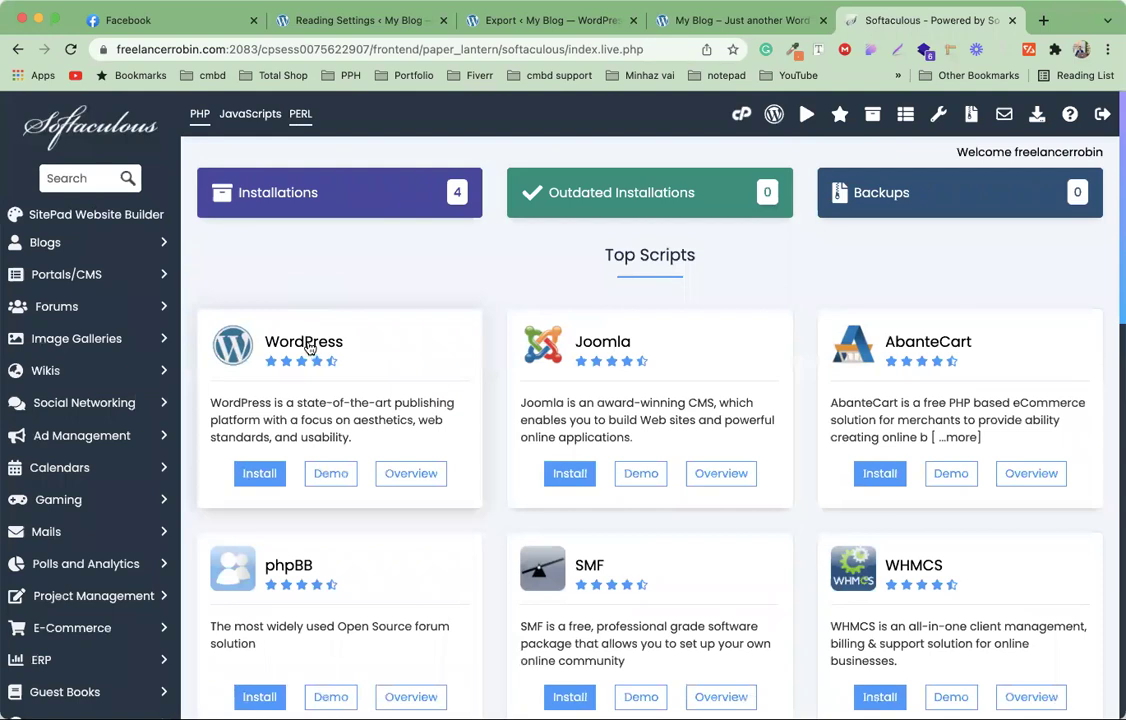
- Open the WordPress script's current installations and show the edu.freelancerrobin.com installation in WordPress Manager
click(310, 346)
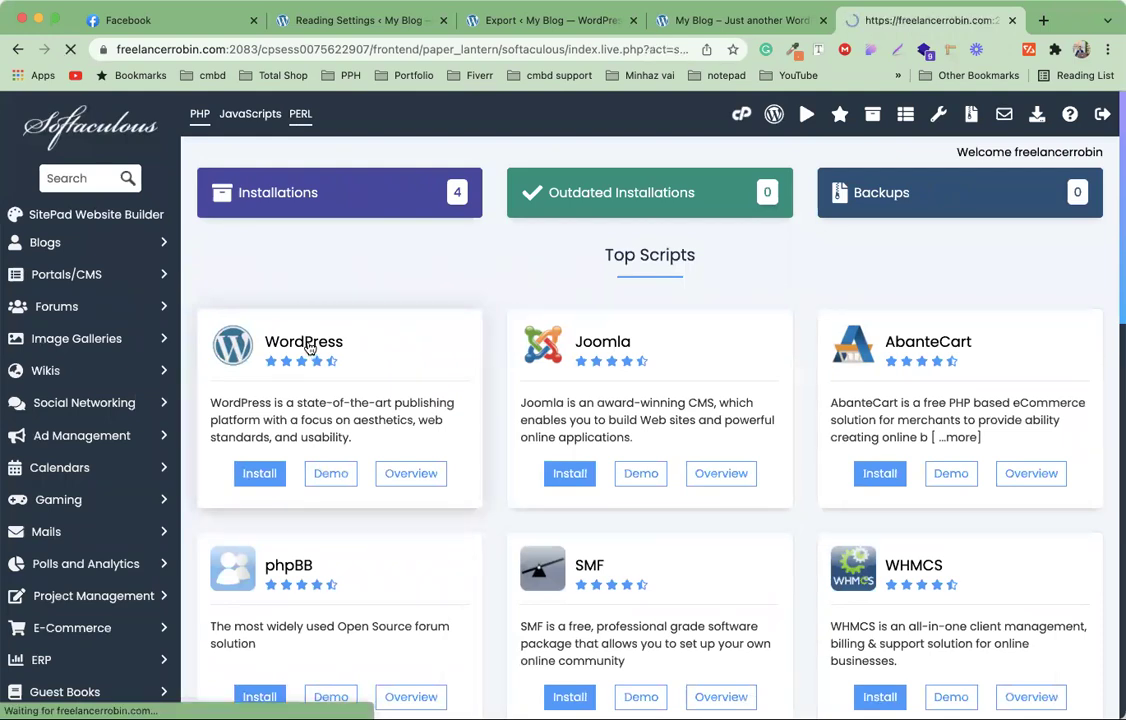
scroll(533, 360, down, 2)
scroll(533, 360, down, 7)
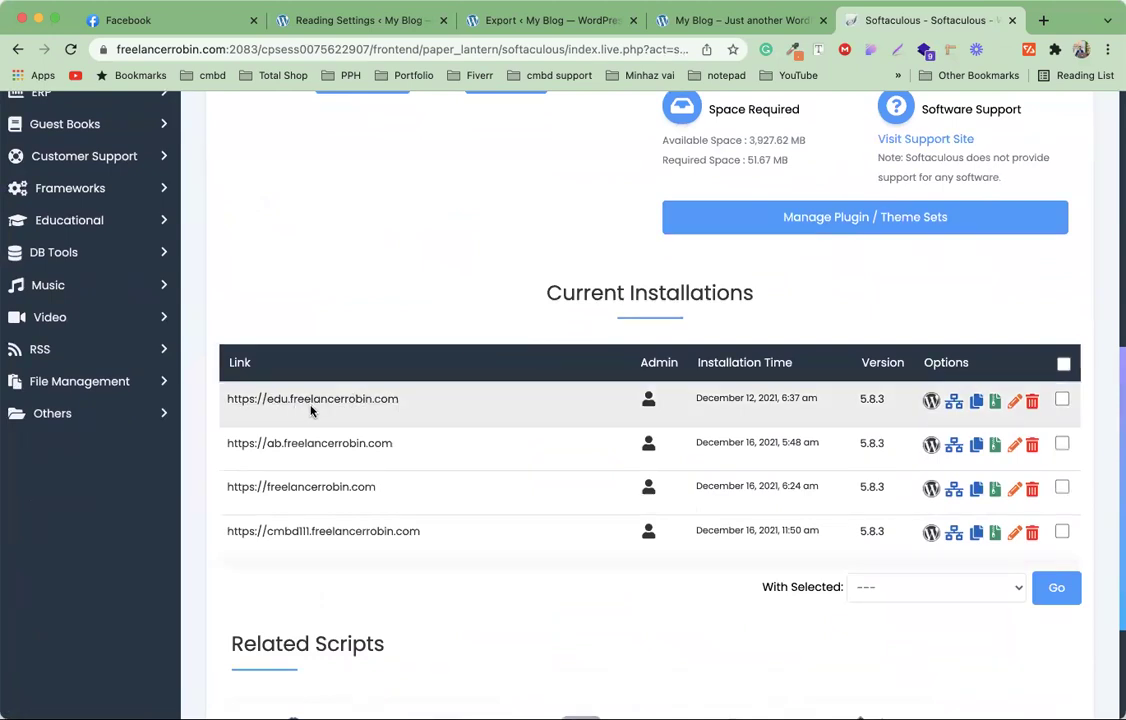
click(930, 401)
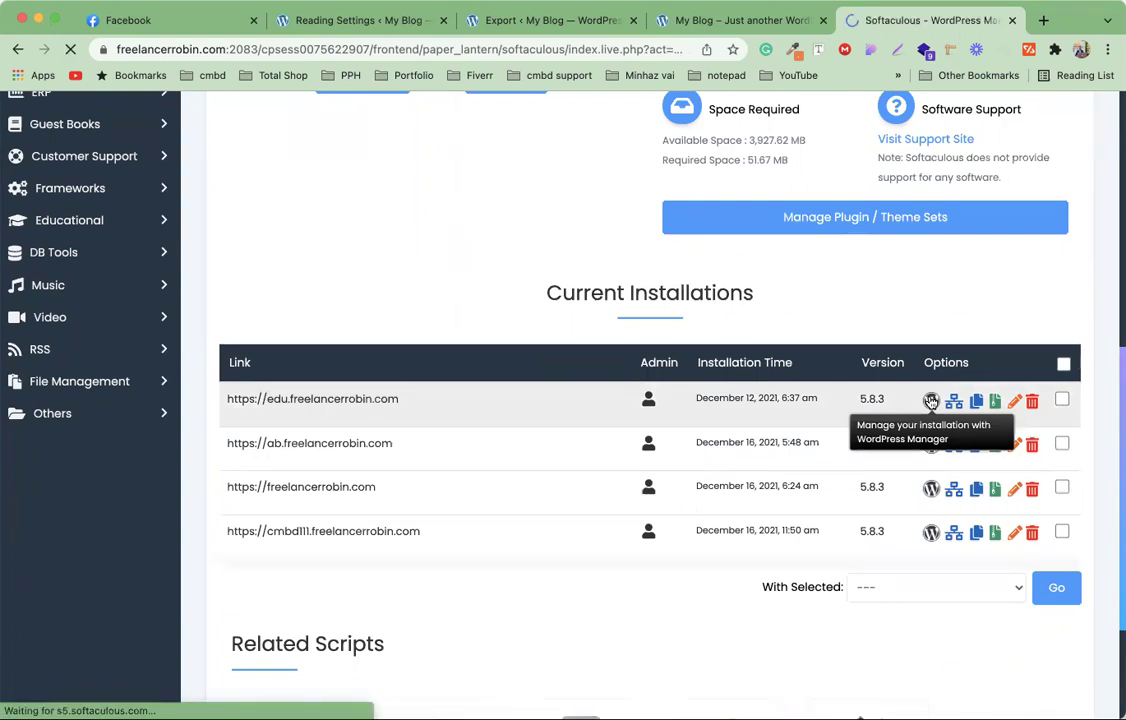
scroll(707, 372, down, 5)
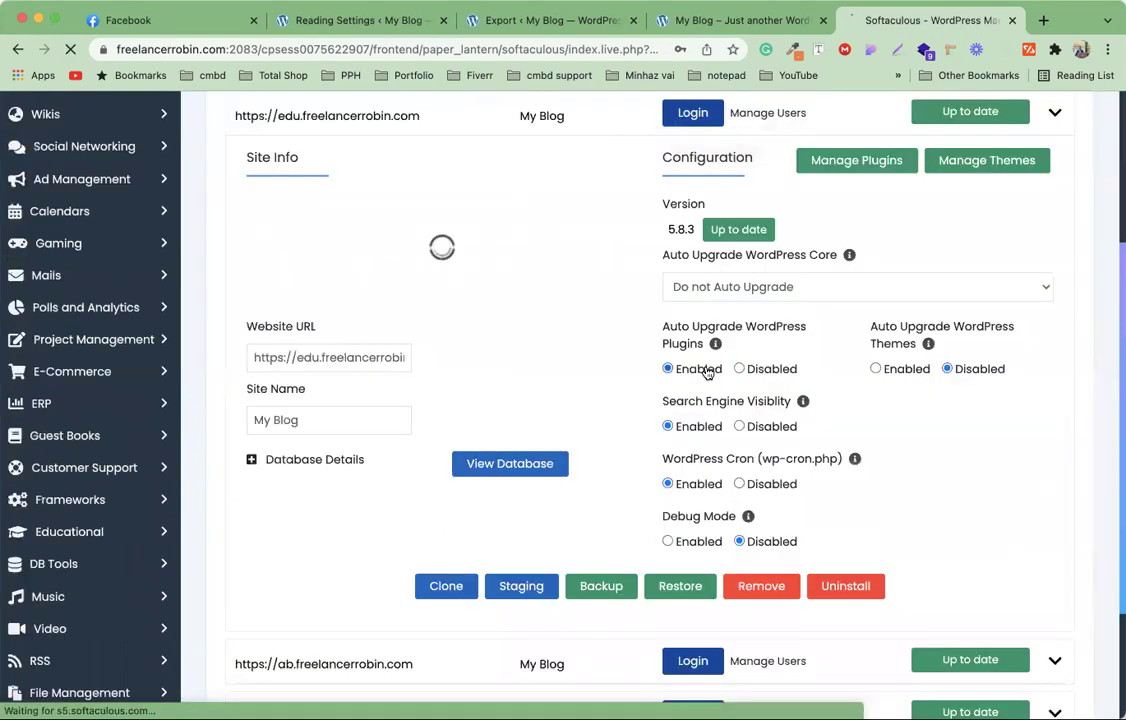
- Disable automatic WordPress plugin upgrades for edu.freelancerrobin.com and log in to its WordPress admin
click(709, 369)
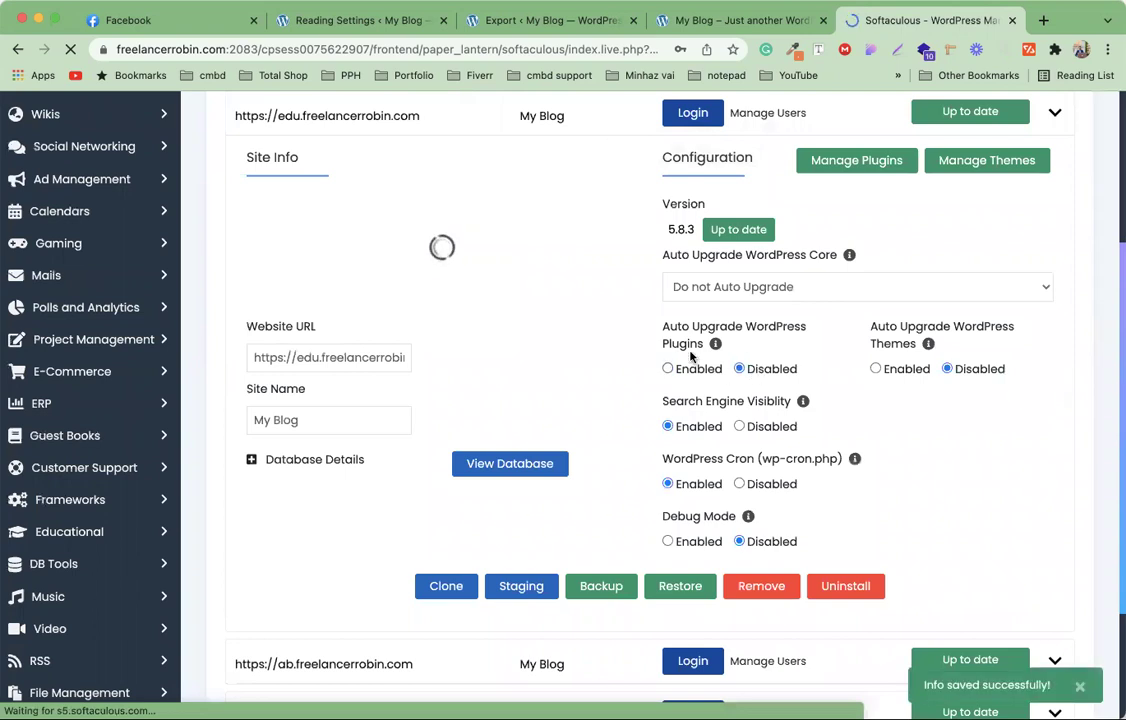
scroll(690, 357, up, 1)
scroll(690, 357, up, 5)
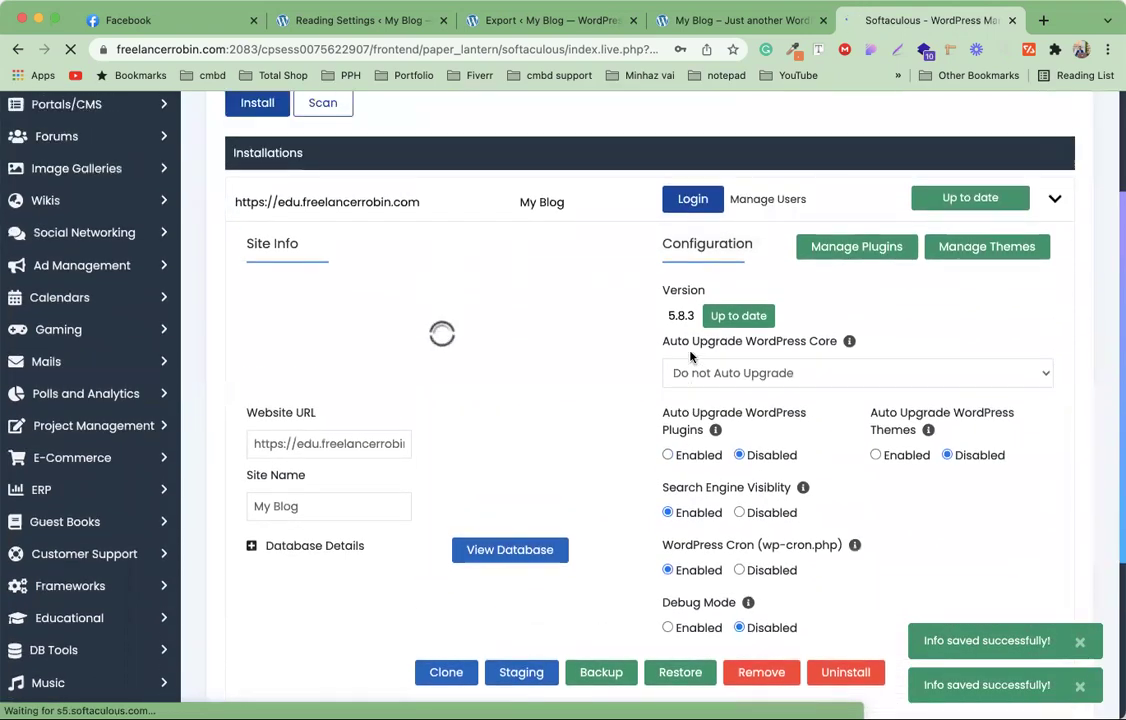
click(695, 276)
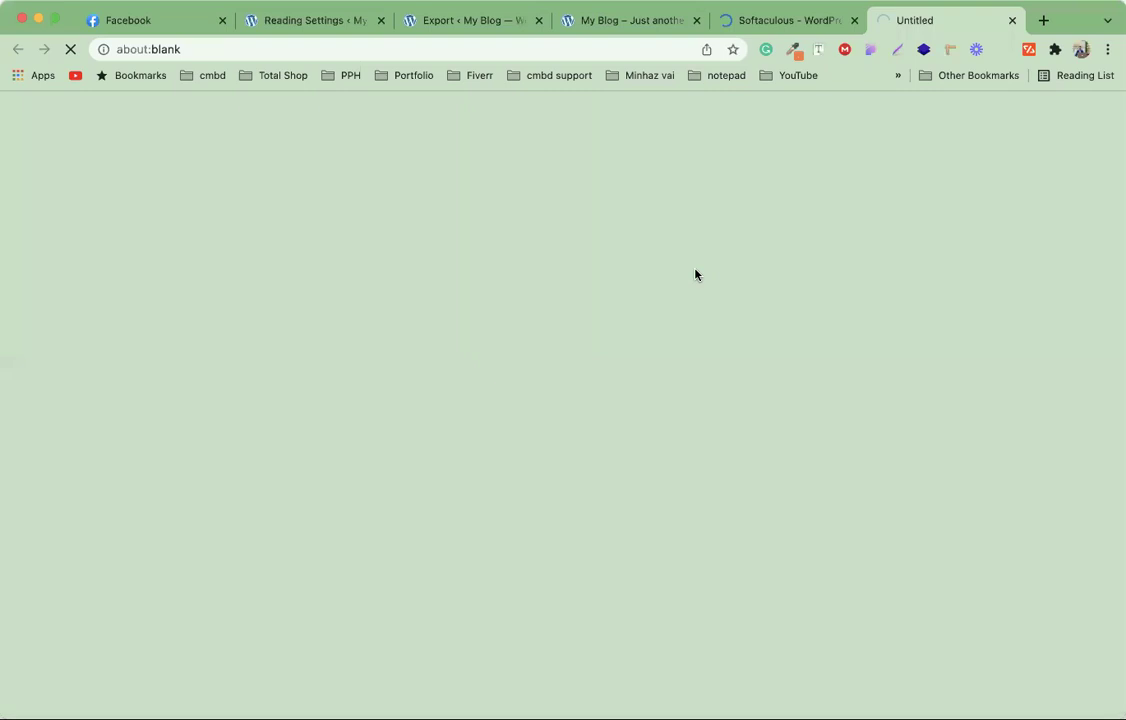
- Return to the cmbd111.freelancerrobin.com export page and download the finished site export file
click(476, 20)
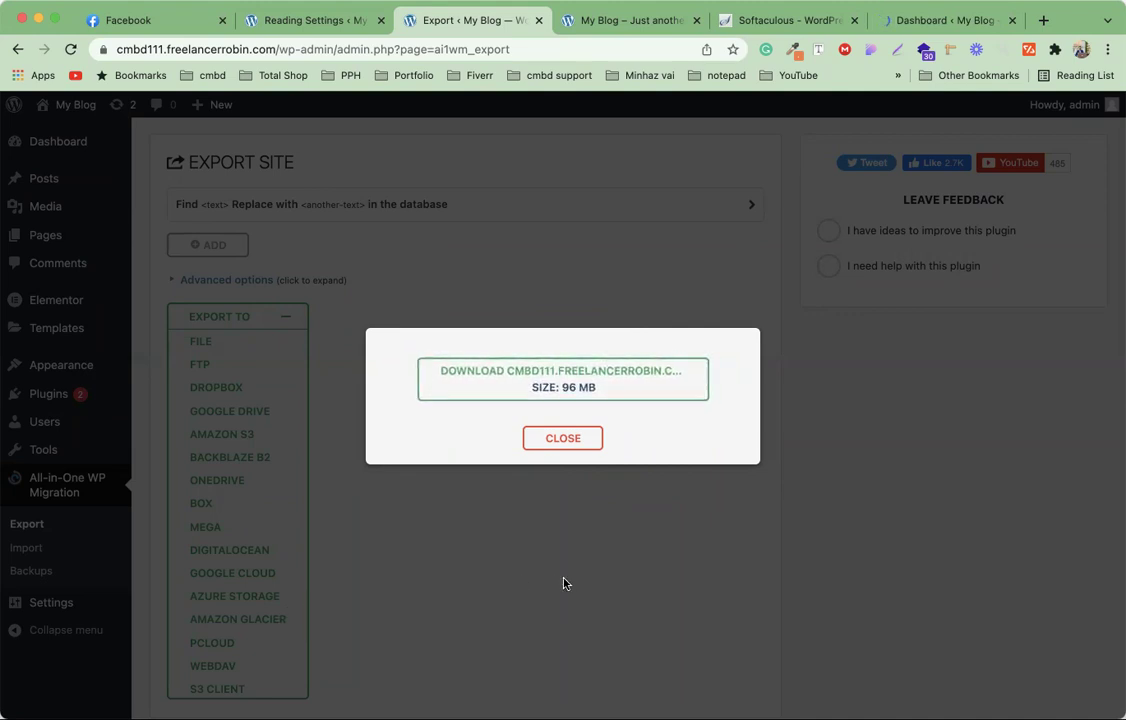
click(560, 372)
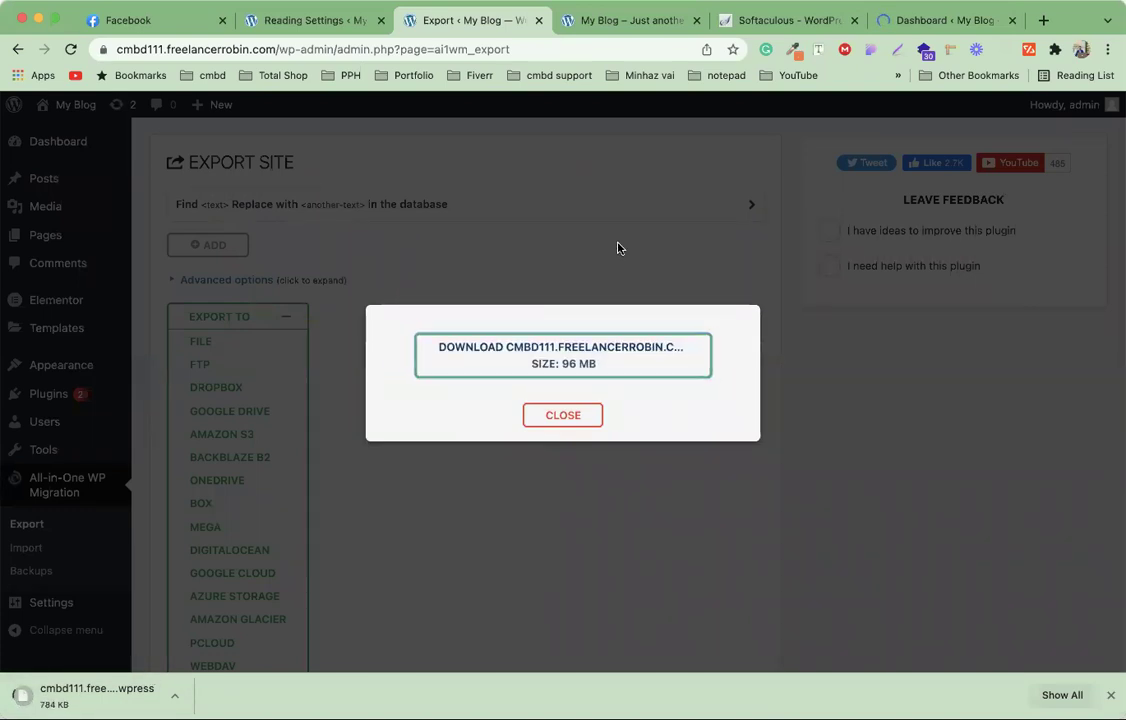
- Switch to the edu.freelancerrobin.com dashboard and examine its admin sections and the list of installed plugins
click(938, 18)
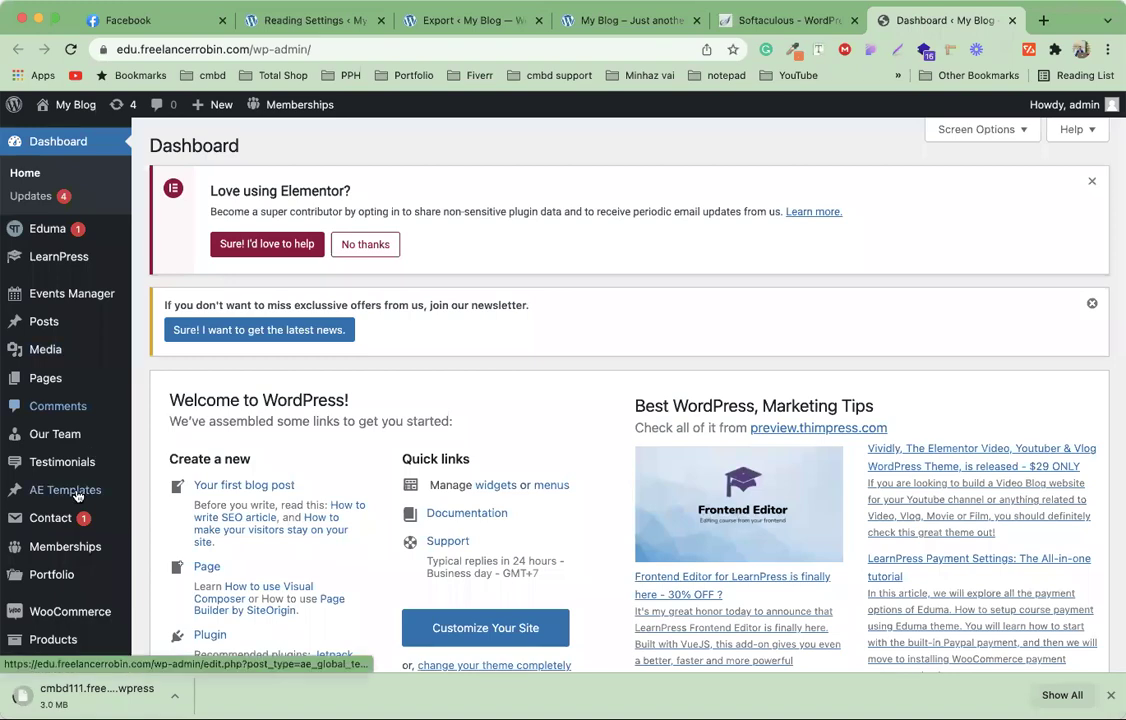
scroll(70, 450, down, 4)
scroll(76, 494, down, 1)
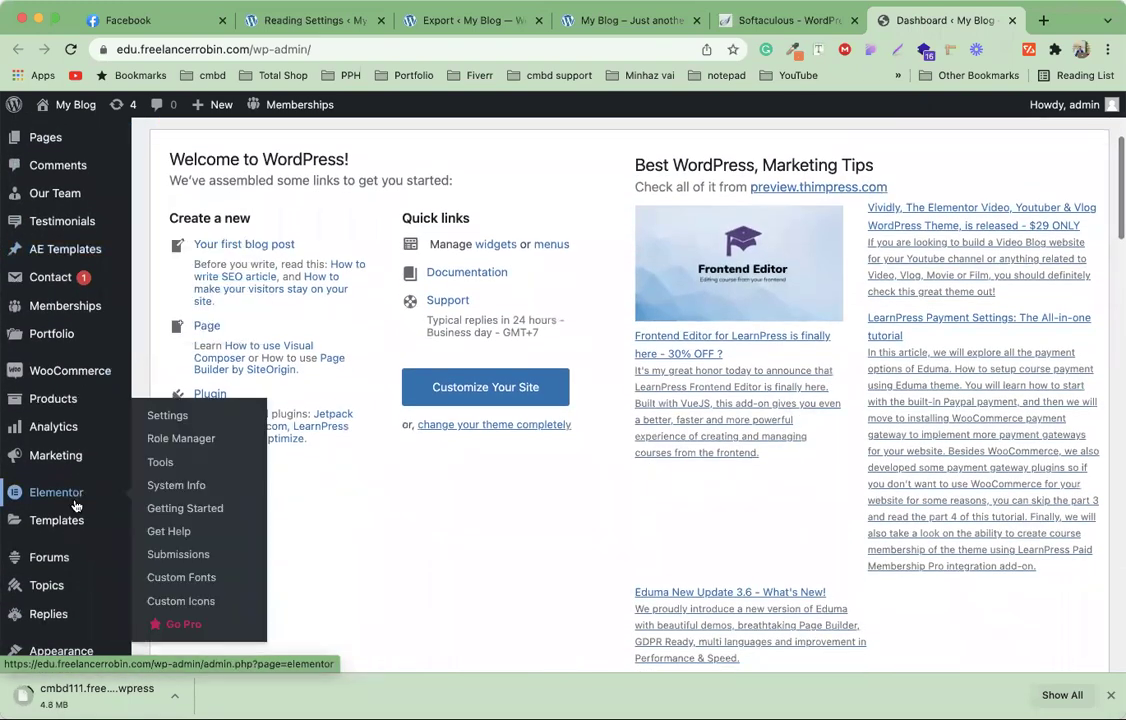
scroll(72, 546, down, 1)
scroll(70, 546, down, 5)
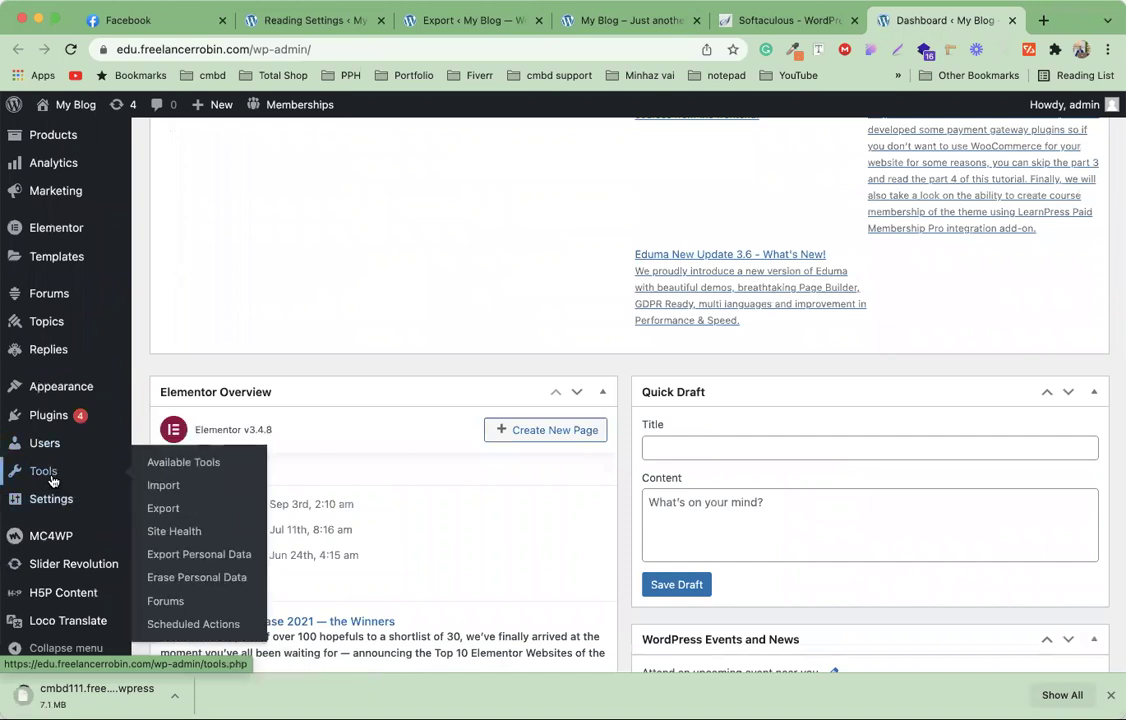
mouse_move(58, 503)
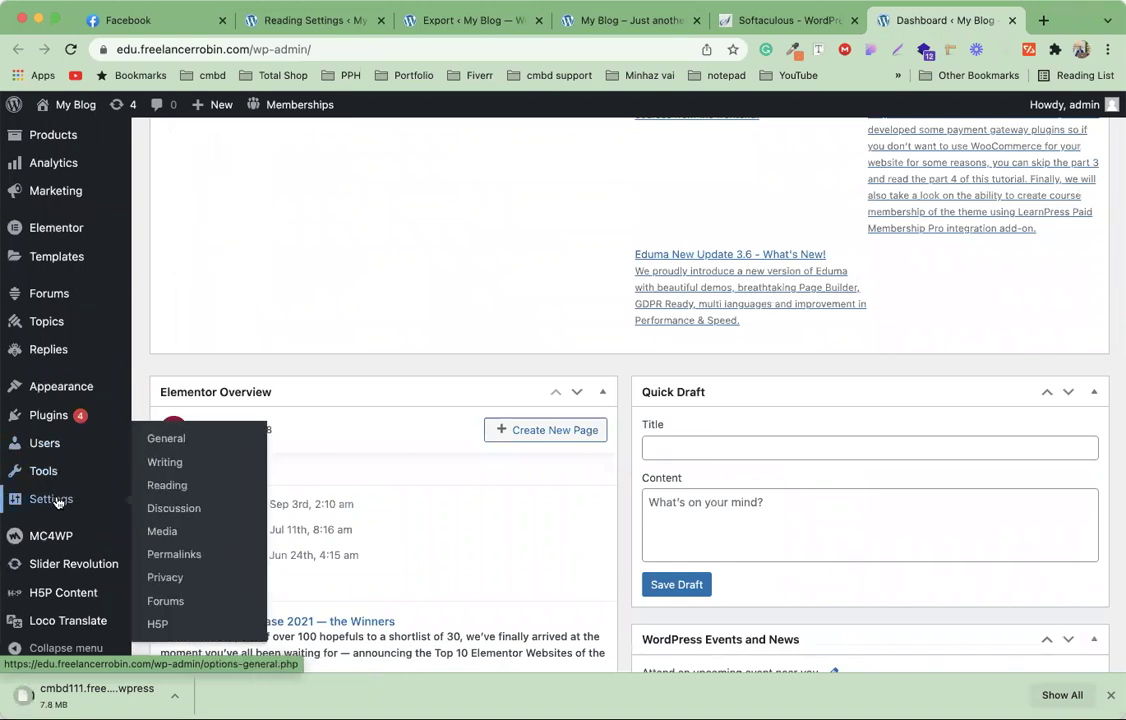
click(48, 415)
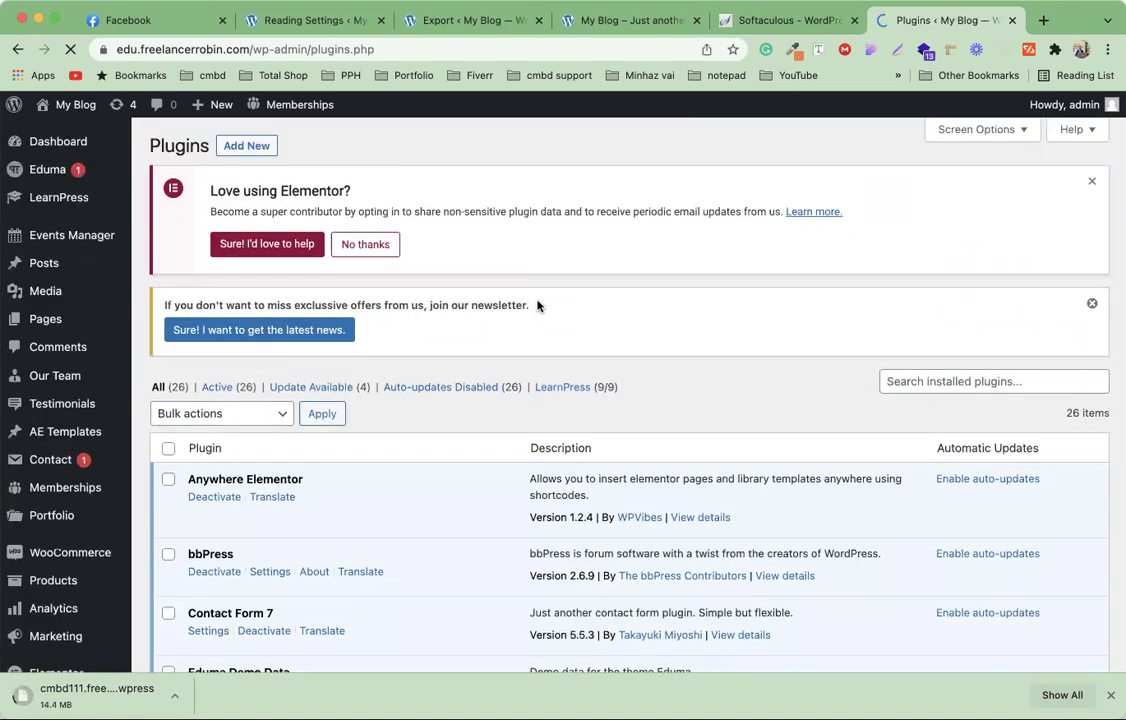
scroll(537, 306, down, 15)
scroll(537, 306, down, 3)
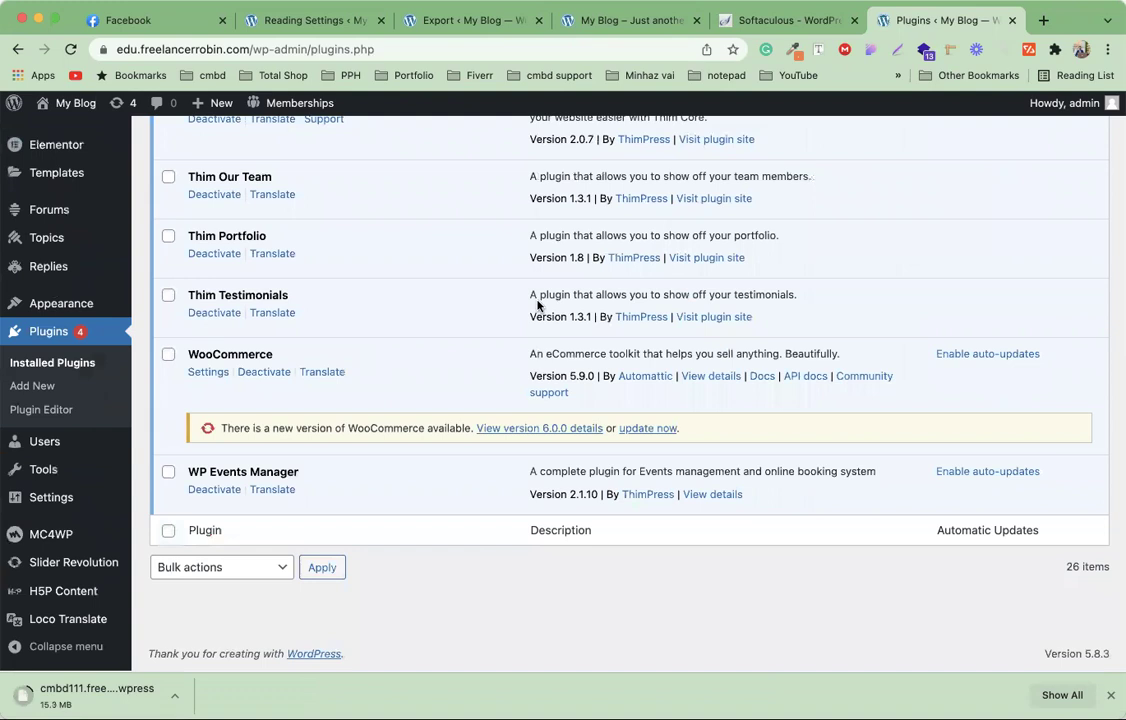
scroll(537, 300, up, 18)
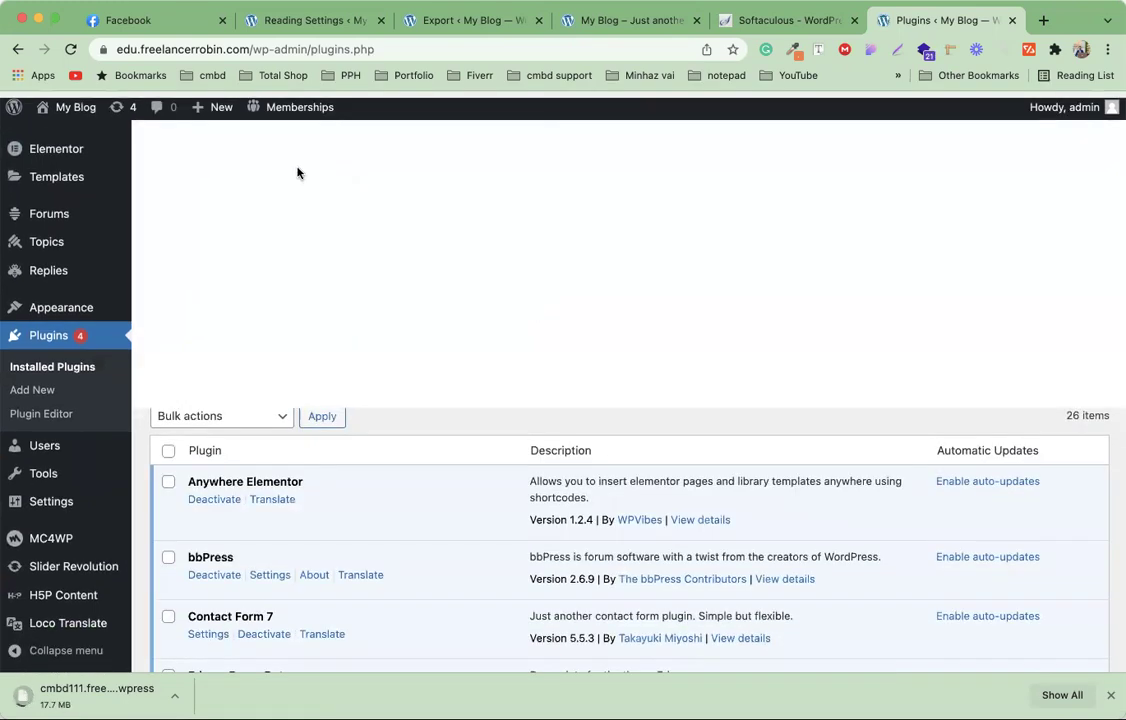
- Search the plugin directory for "wp reset", and install and activate the WP Reset plugin on edu.freelancerrobin.com
click(263, 148)
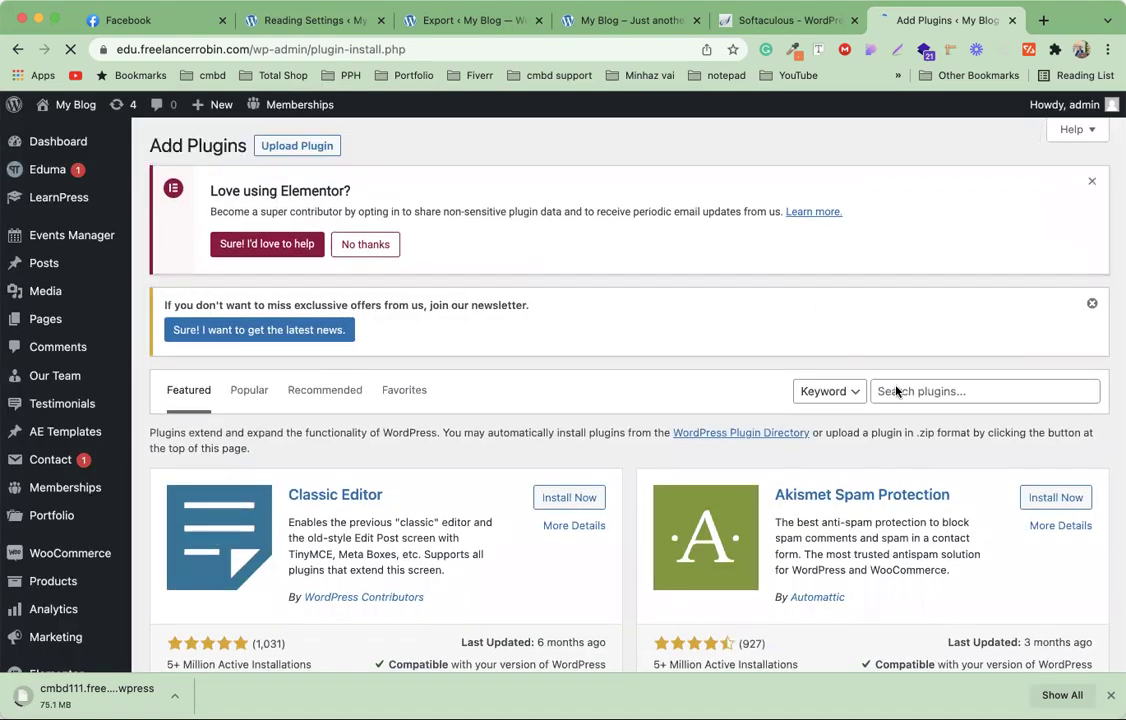
click(897, 391)
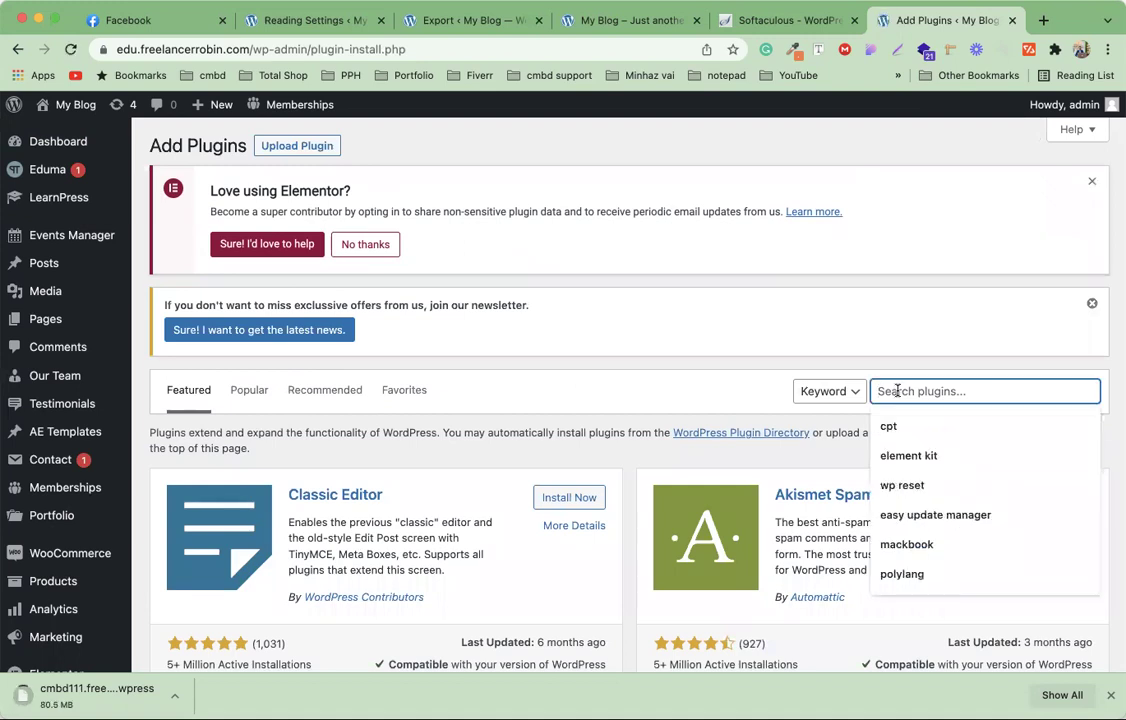
text(wp)
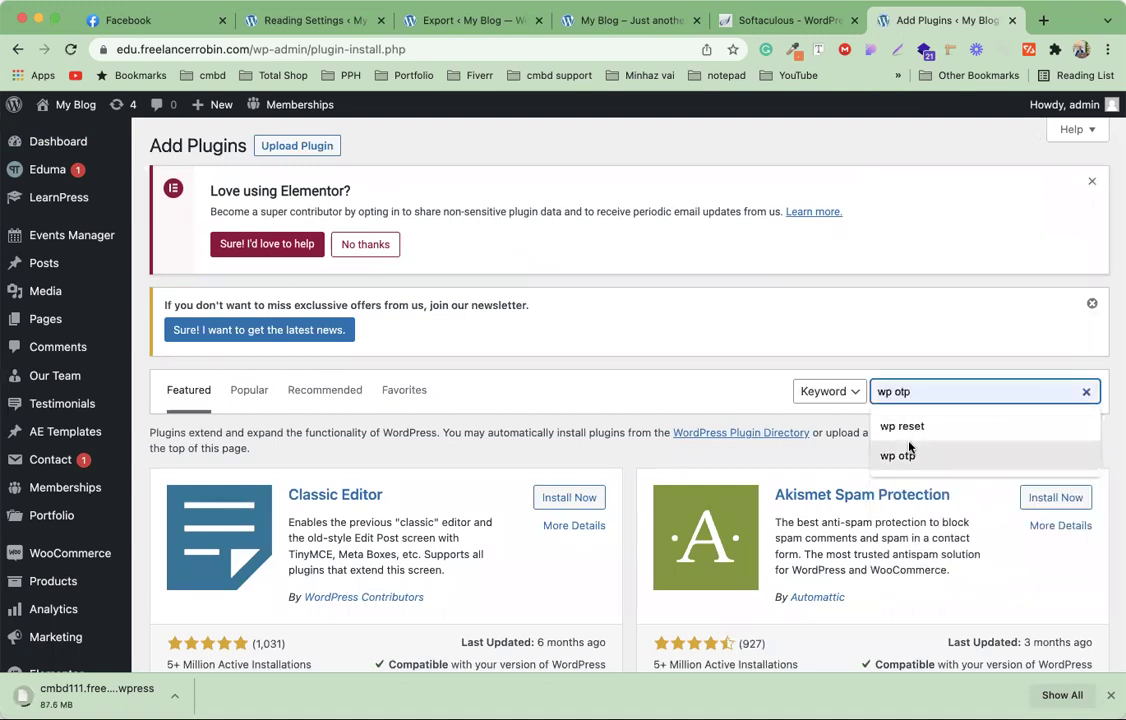
click(912, 423)
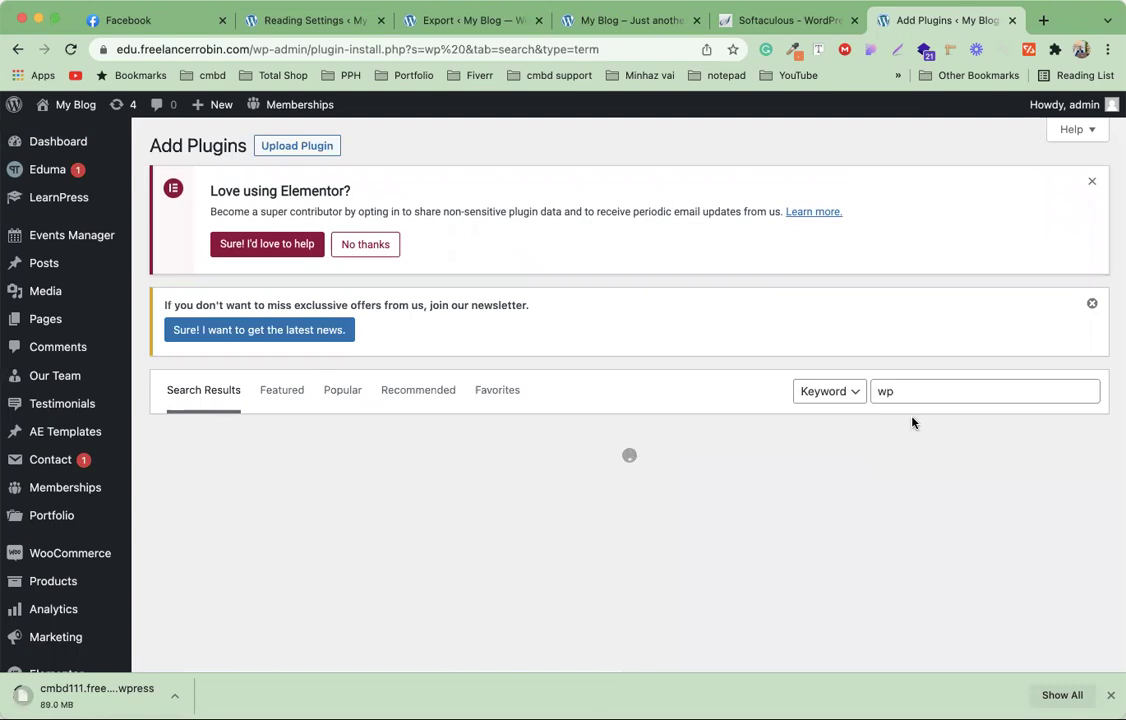
click(932, 390)
click(949, 433)
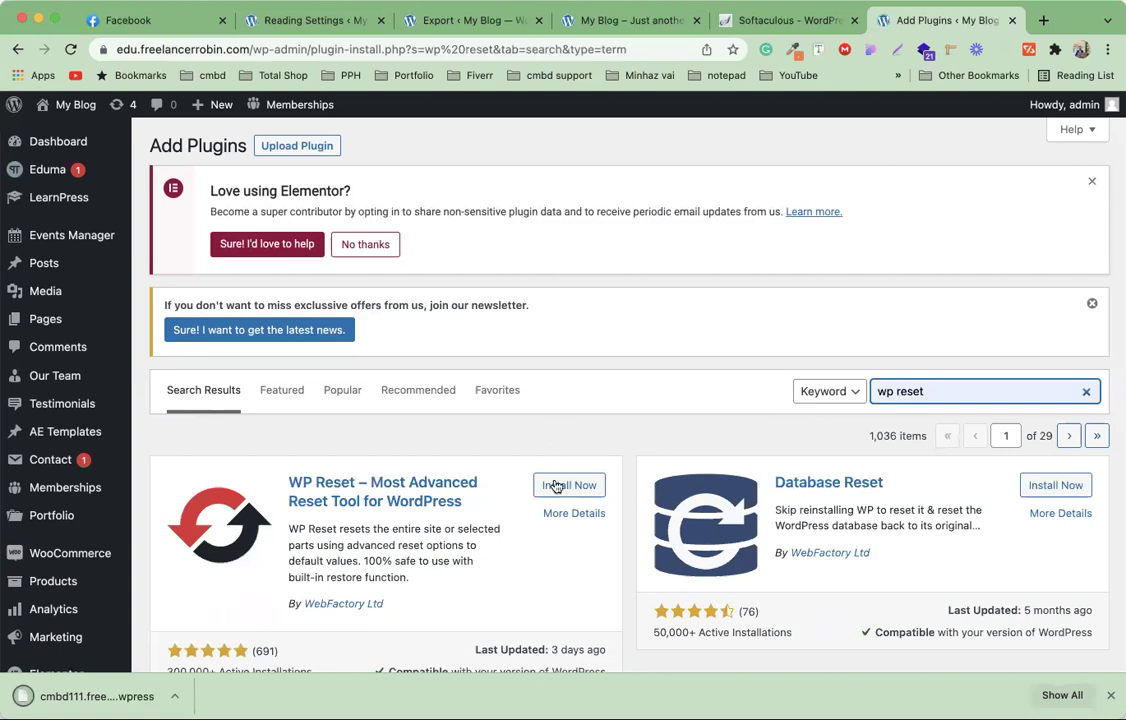
click(558, 486)
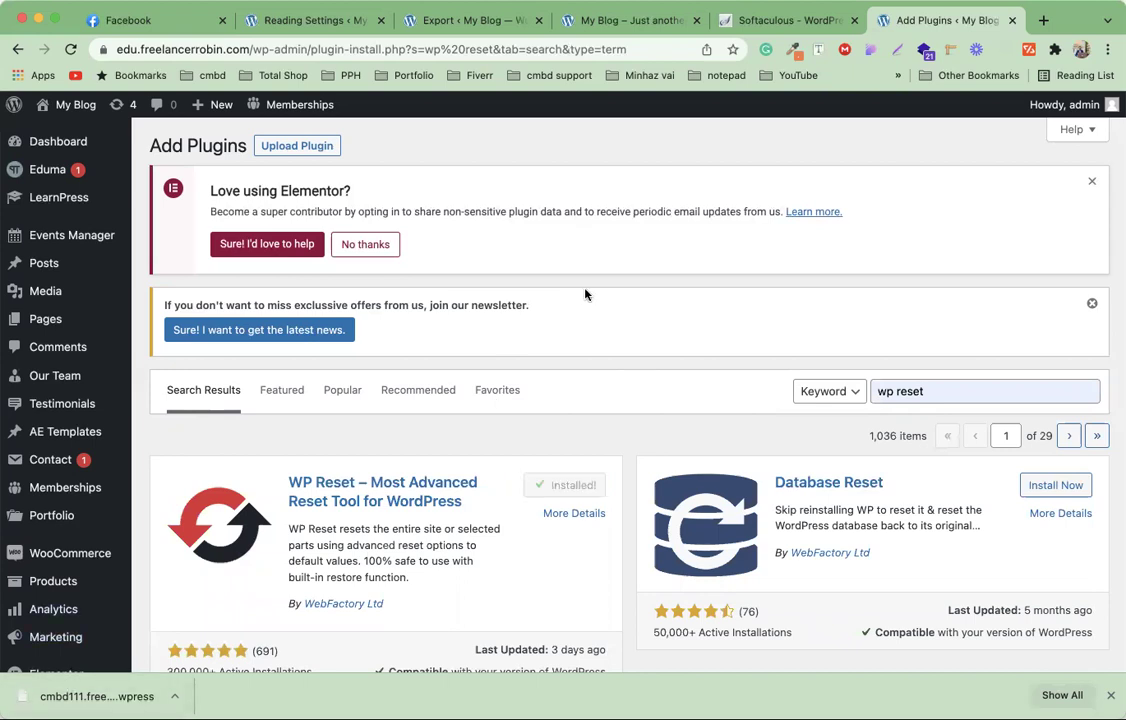
click(576, 485)
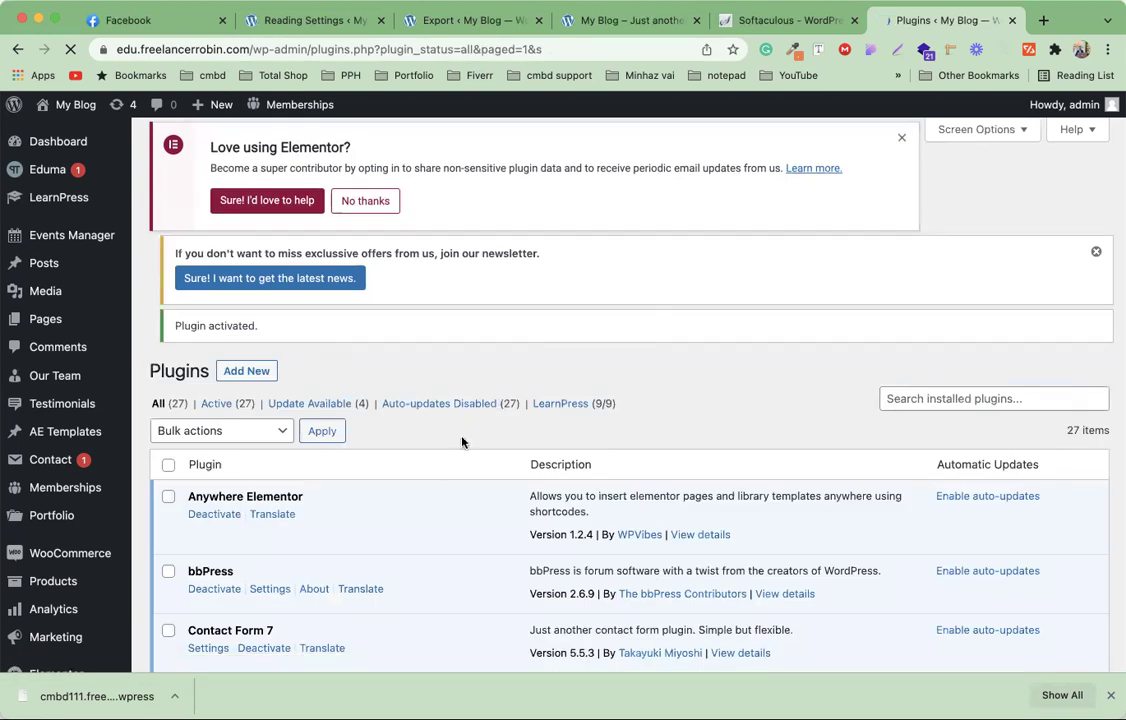
- Open the WP Reset tools and run Site Reset on edu.freelancerrobin.com, entering "reset" as confirmation
scroll(447, 472, down, 20)
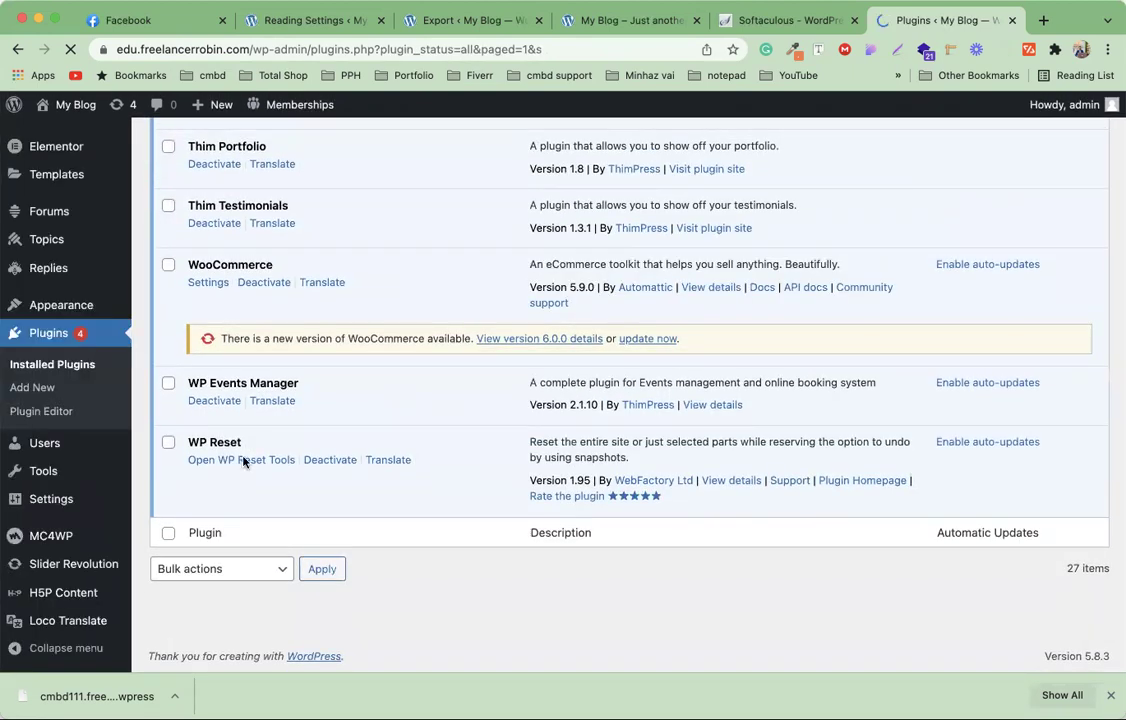
click(242, 462)
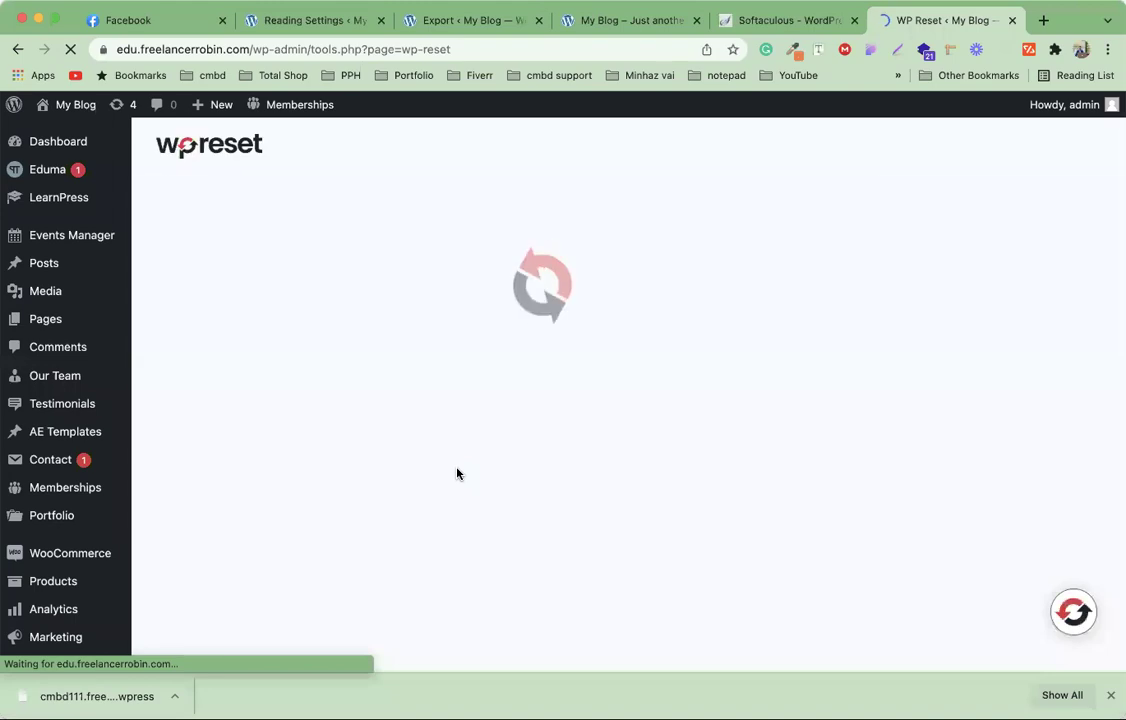
scroll(457, 473, down, 15)
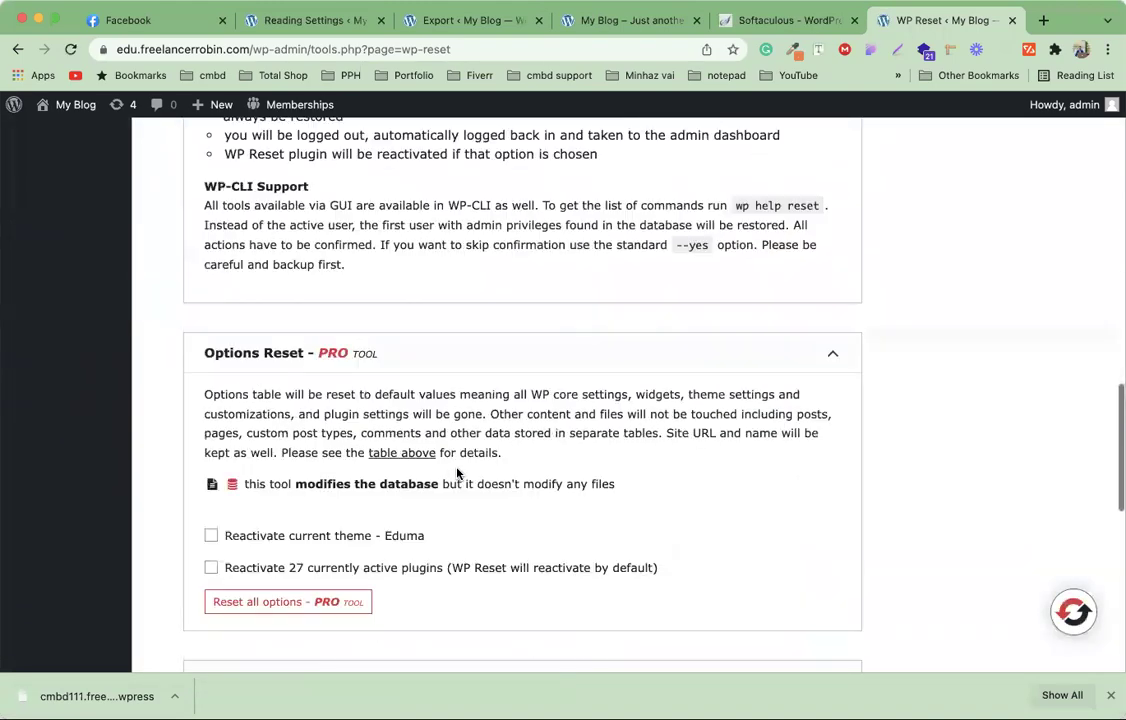
scroll(457, 473, down, 4)
click(322, 448)
text(re)
click(400, 451)
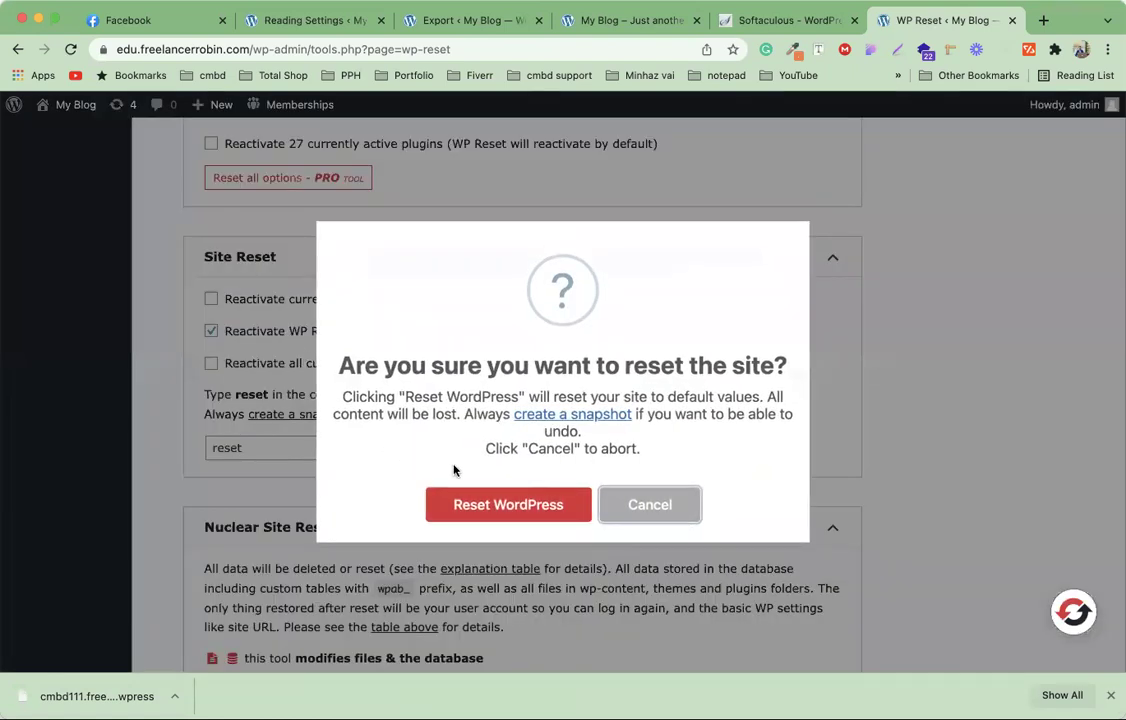
click(496, 510)
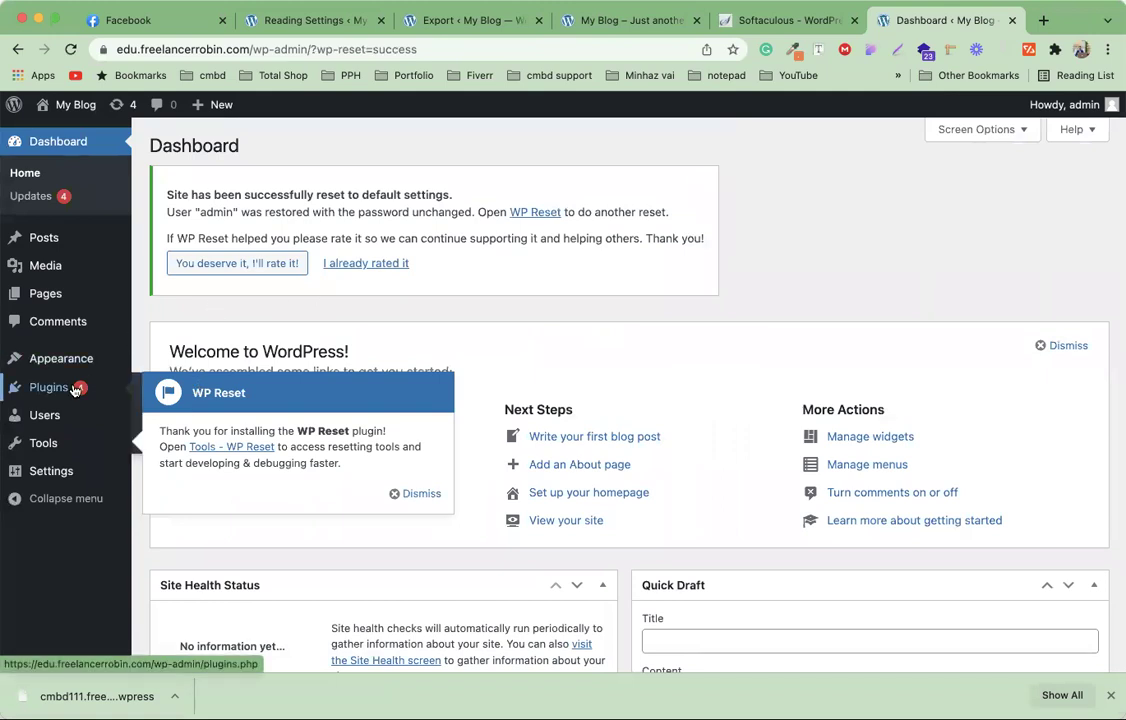
- Delete all inactive plugins from edu.freelancerrobin.com in bulk and dismiss the WP Reset welcome notice
click(73, 390)
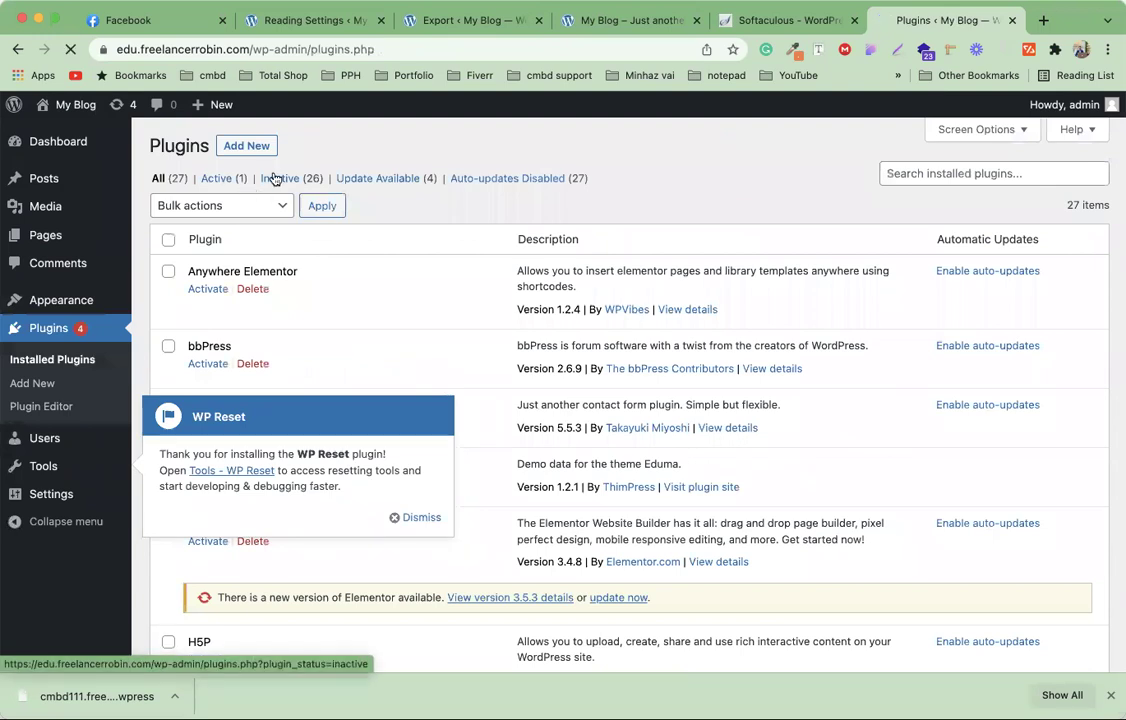
click(272, 178)
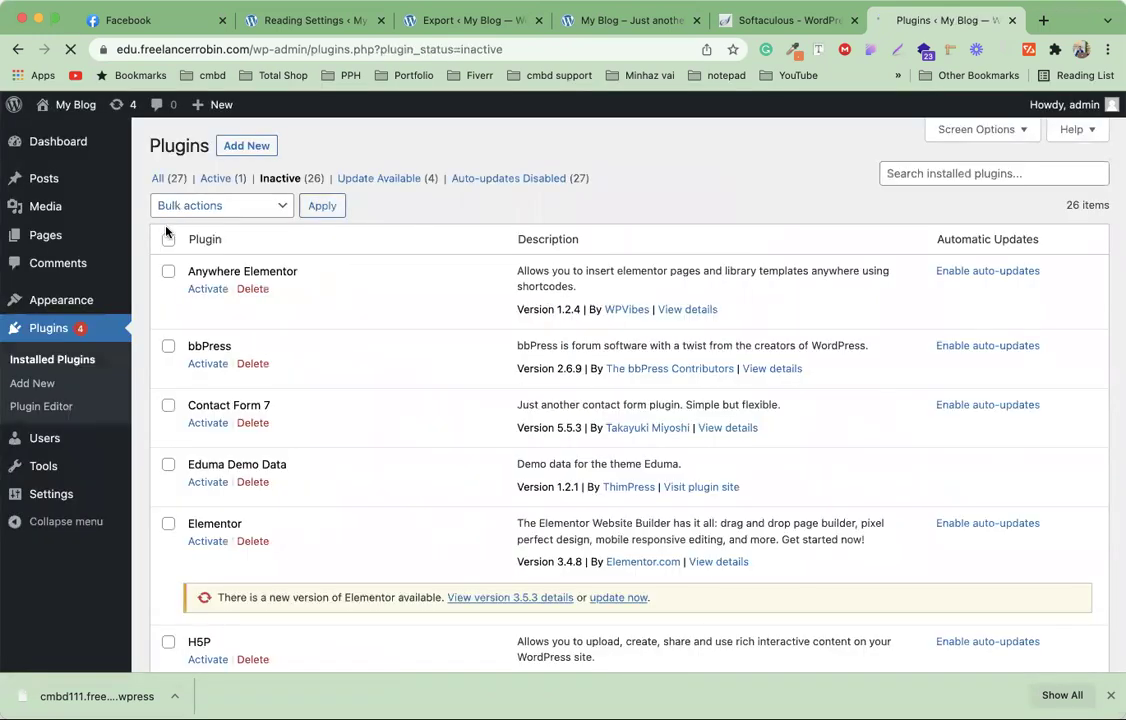
click(168, 238)
click(205, 200)
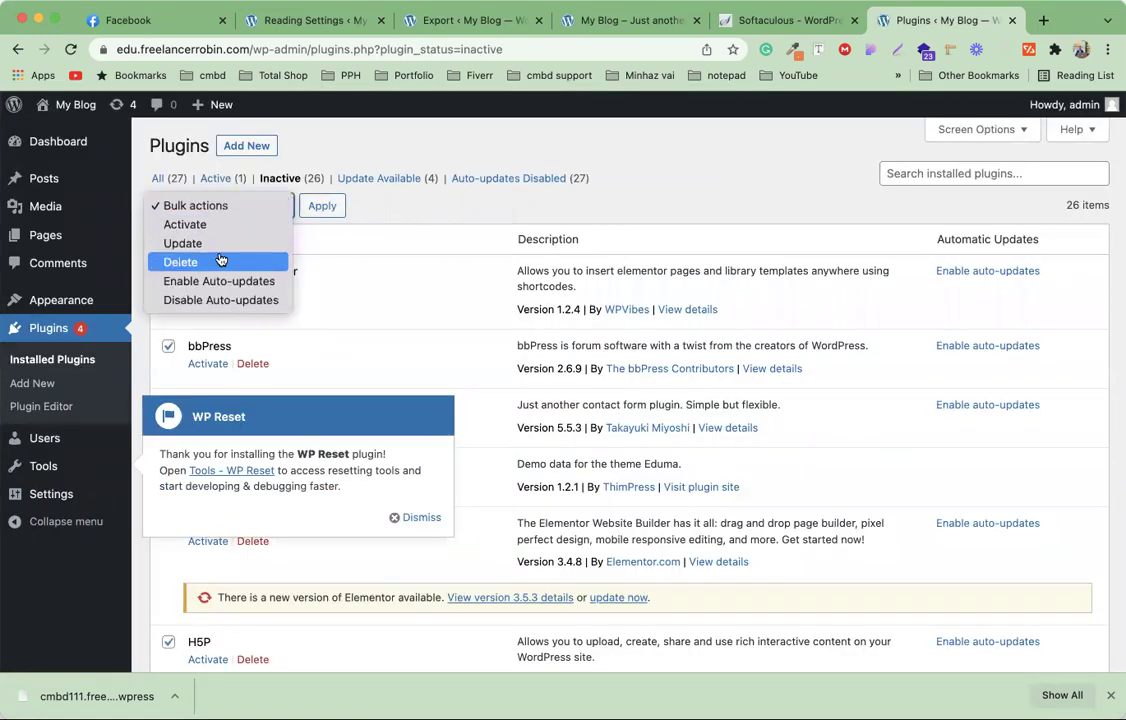
click(221, 262)
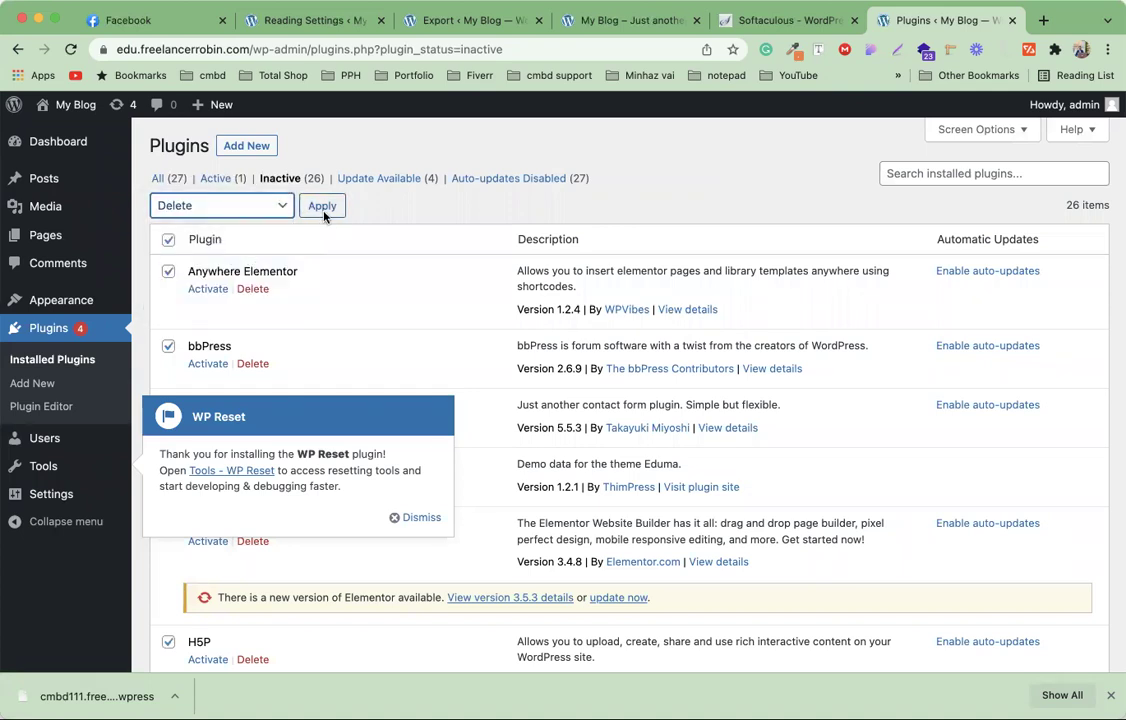
key(Tab)
key(Return)
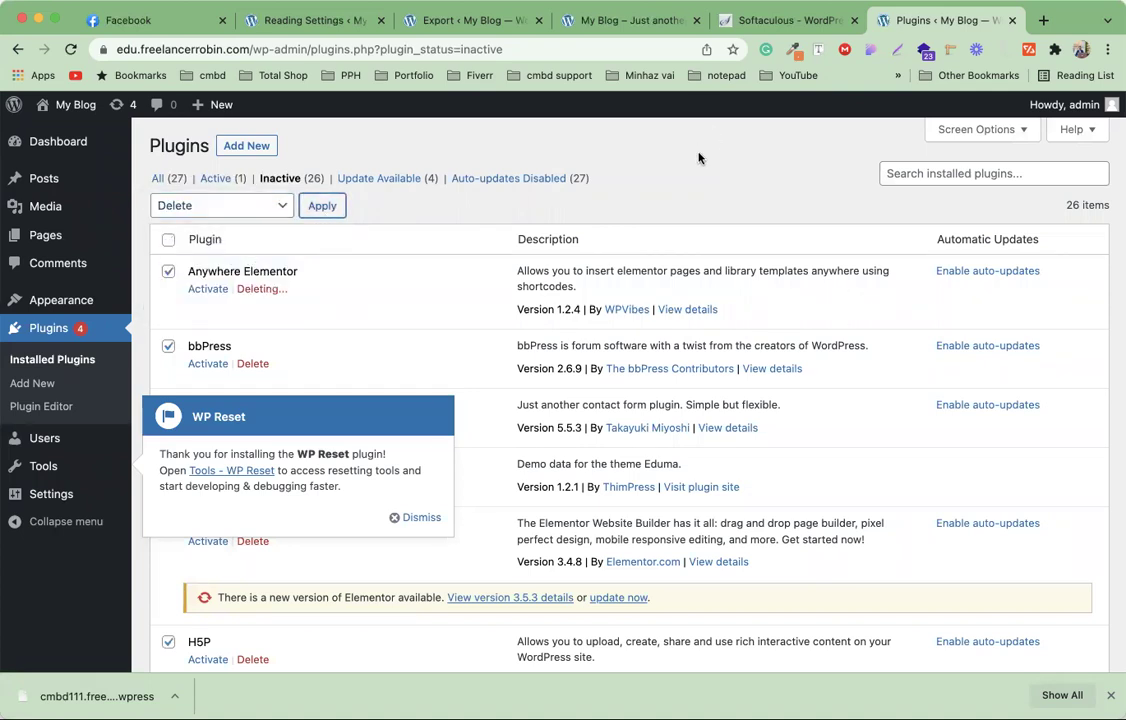
click(416, 517)
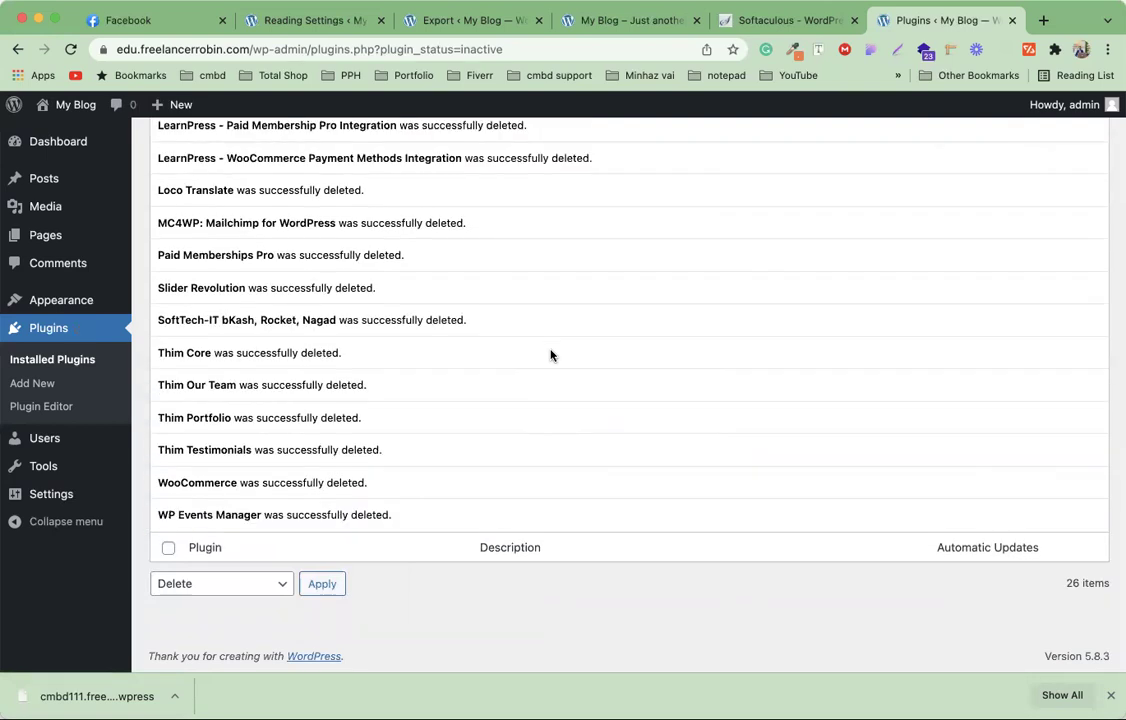
scroll(550, 355, up, 10)
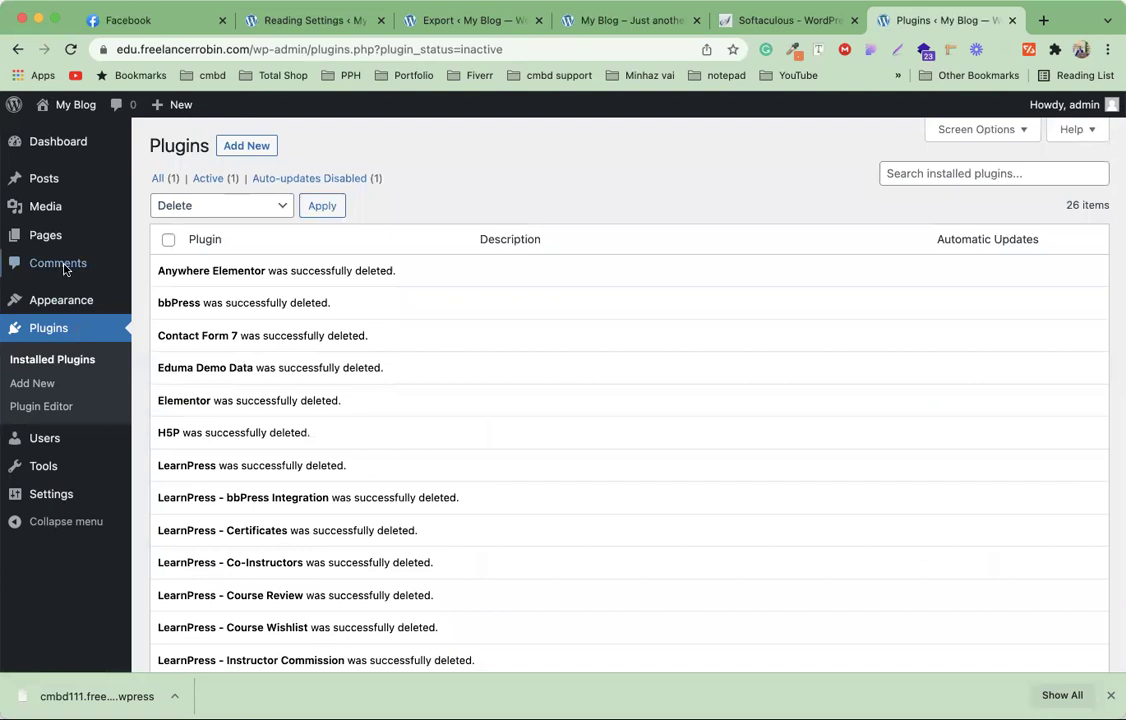
- Open the installed themes on edu.freelancerrobin.com and delete the Eduma theme
mouse_move(86, 302)
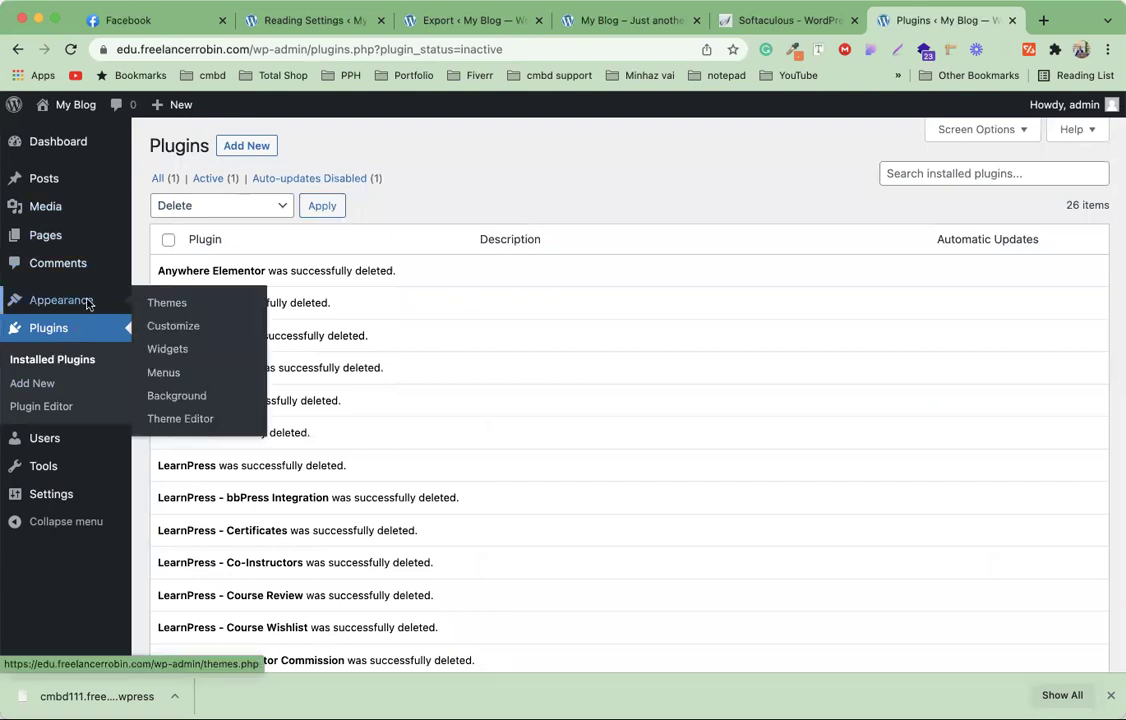
click(172, 303)
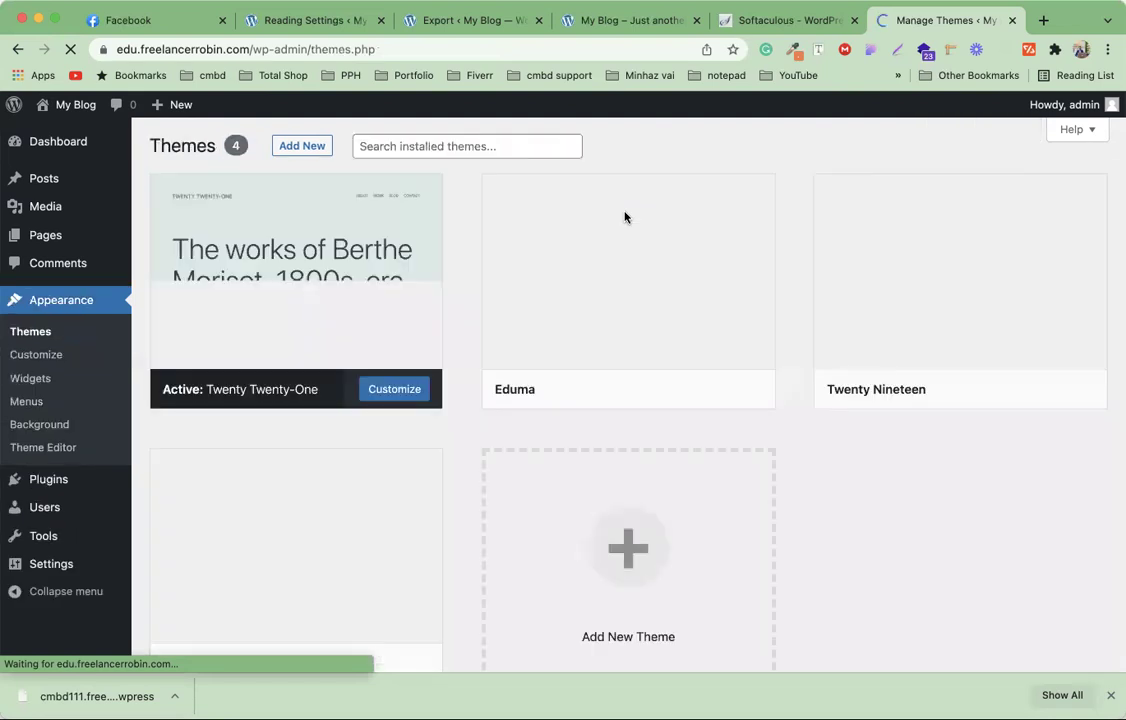
click(633, 337)
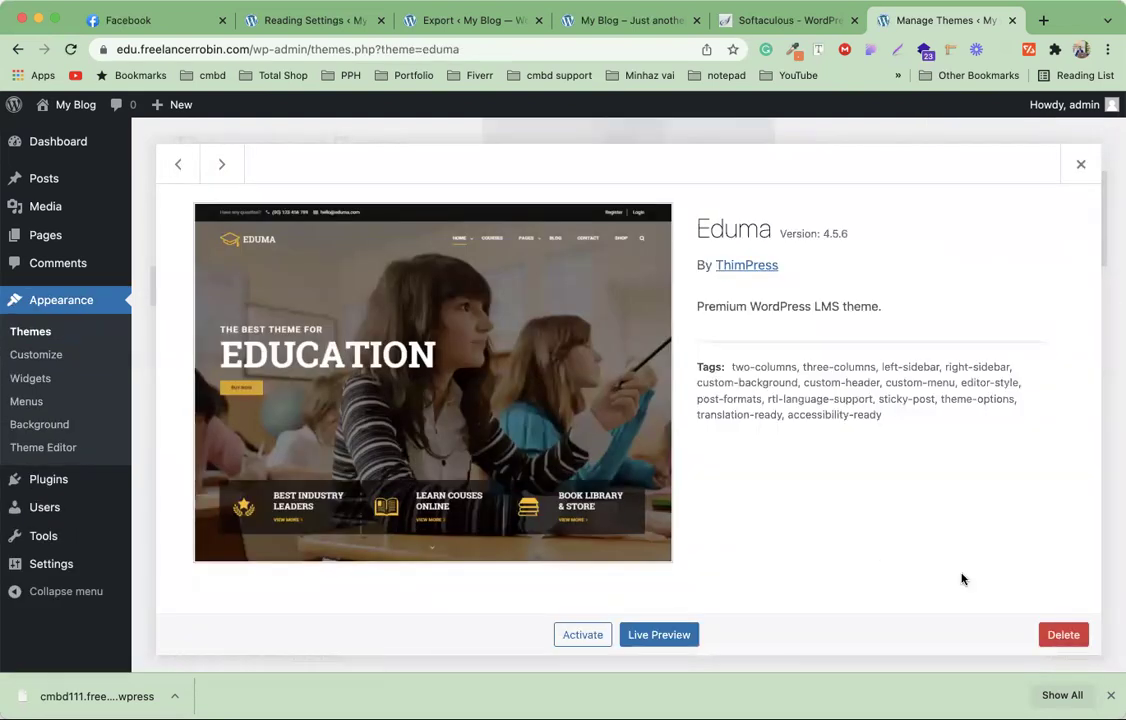
click(685, 193)
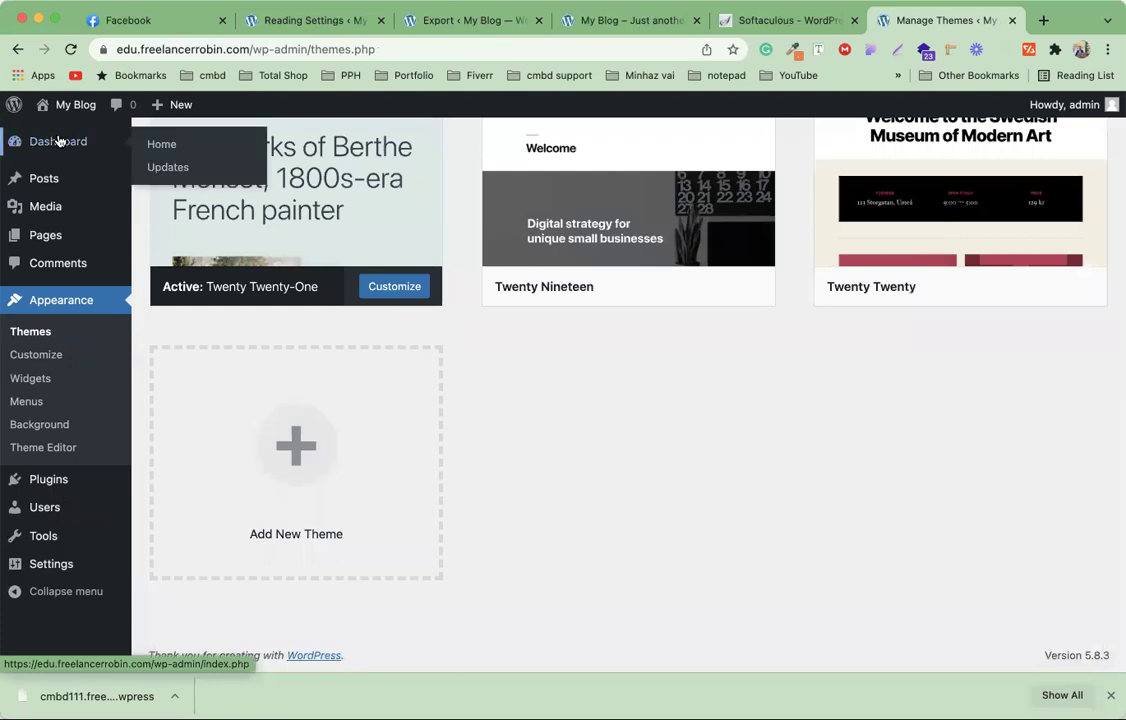
- Search the plugin directory for "all in one migration", and install and activate All-in-One WP Migration on edu.freelancerrobin.com
click(59, 141)
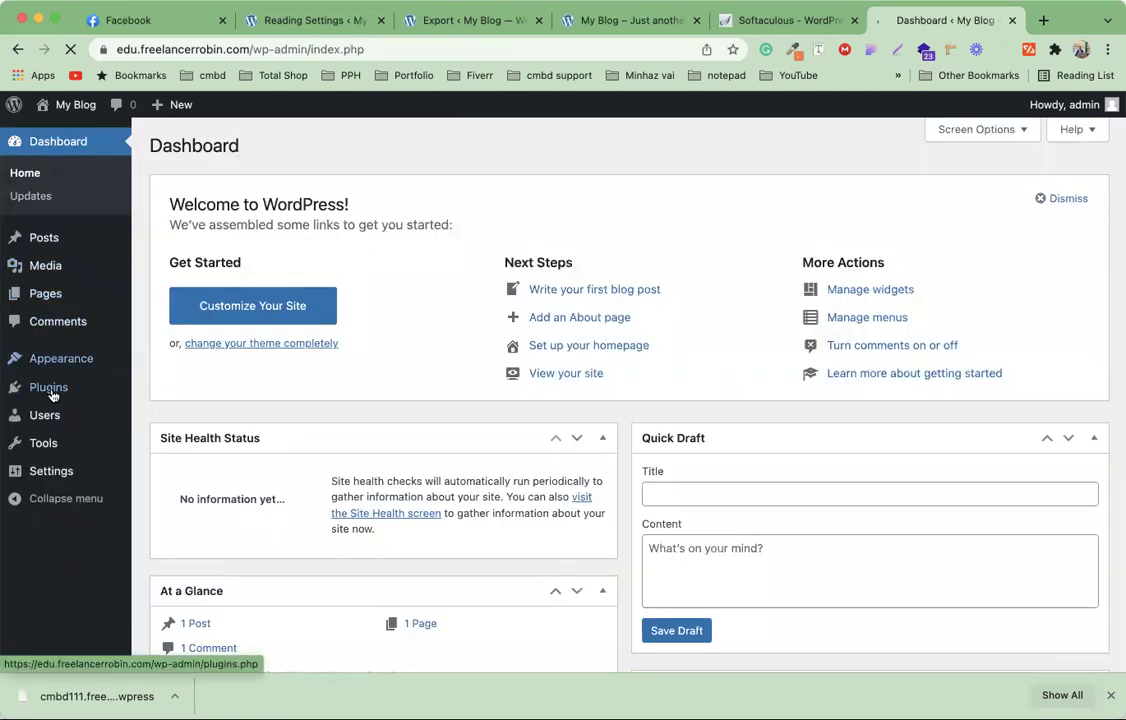
mouse_move(52, 395)
click(152, 412)
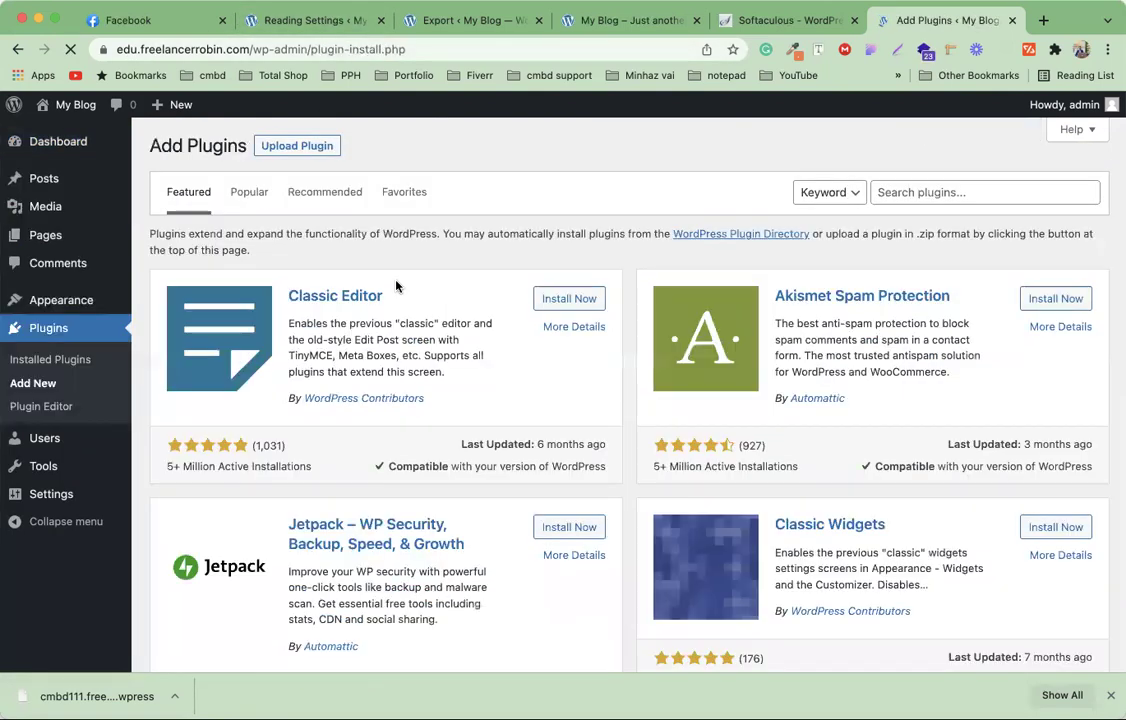
click(906, 196)
text(al)
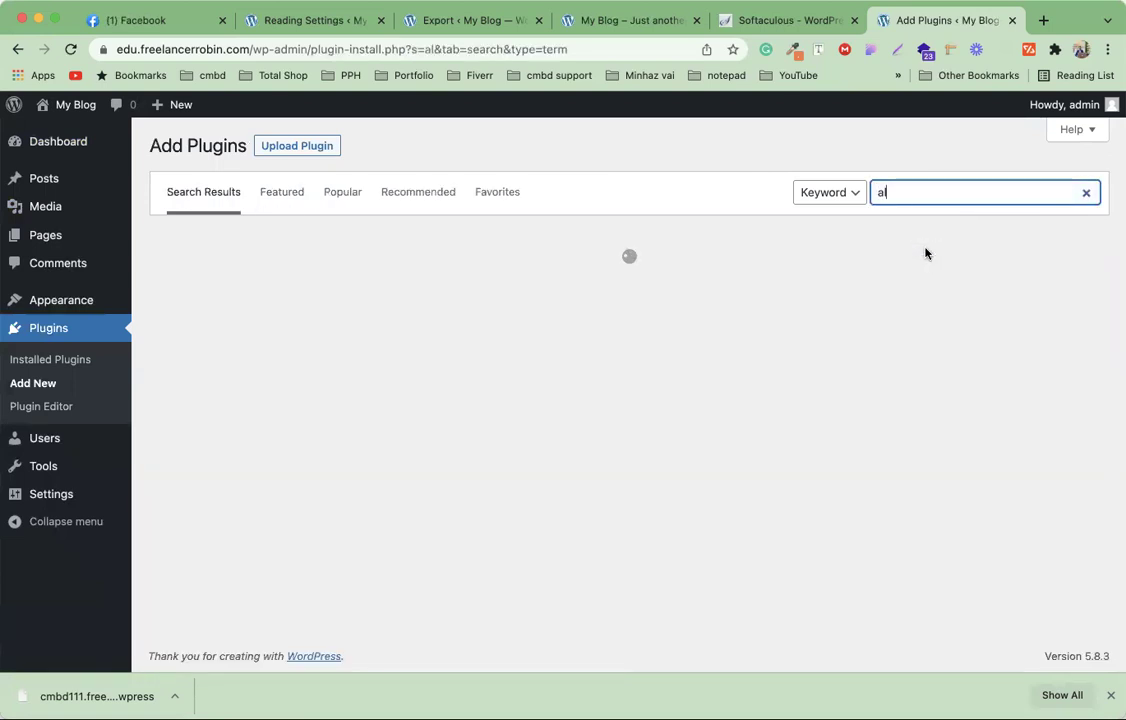
text(l in one migration)
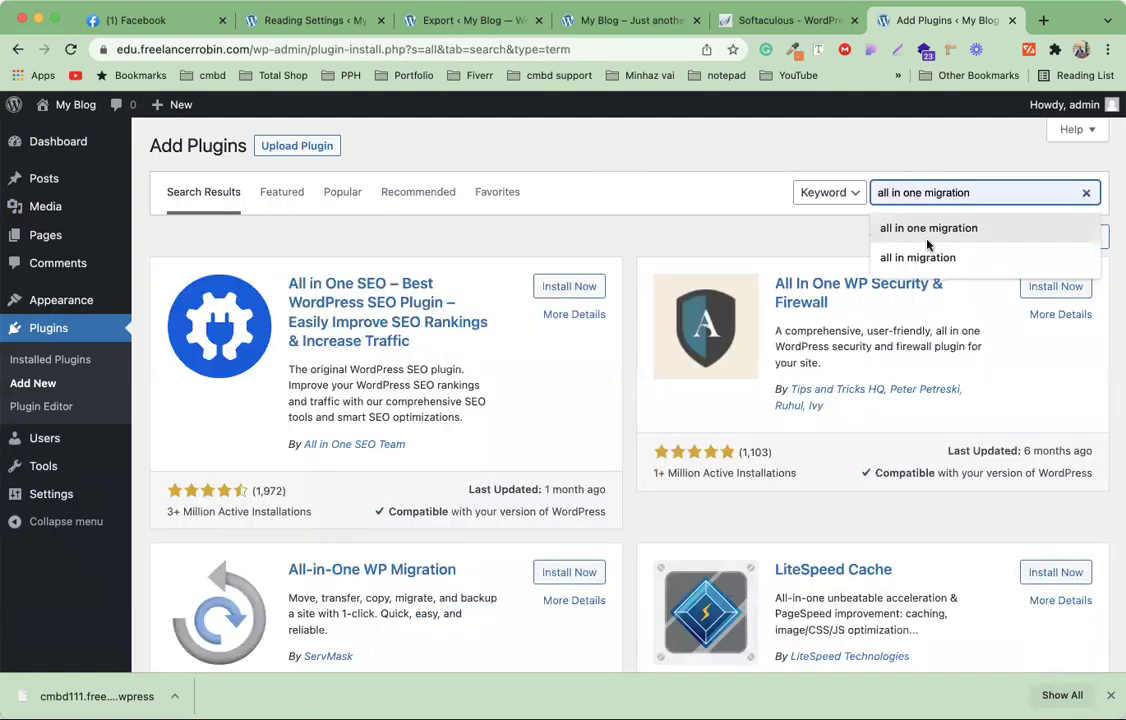
click(930, 227)
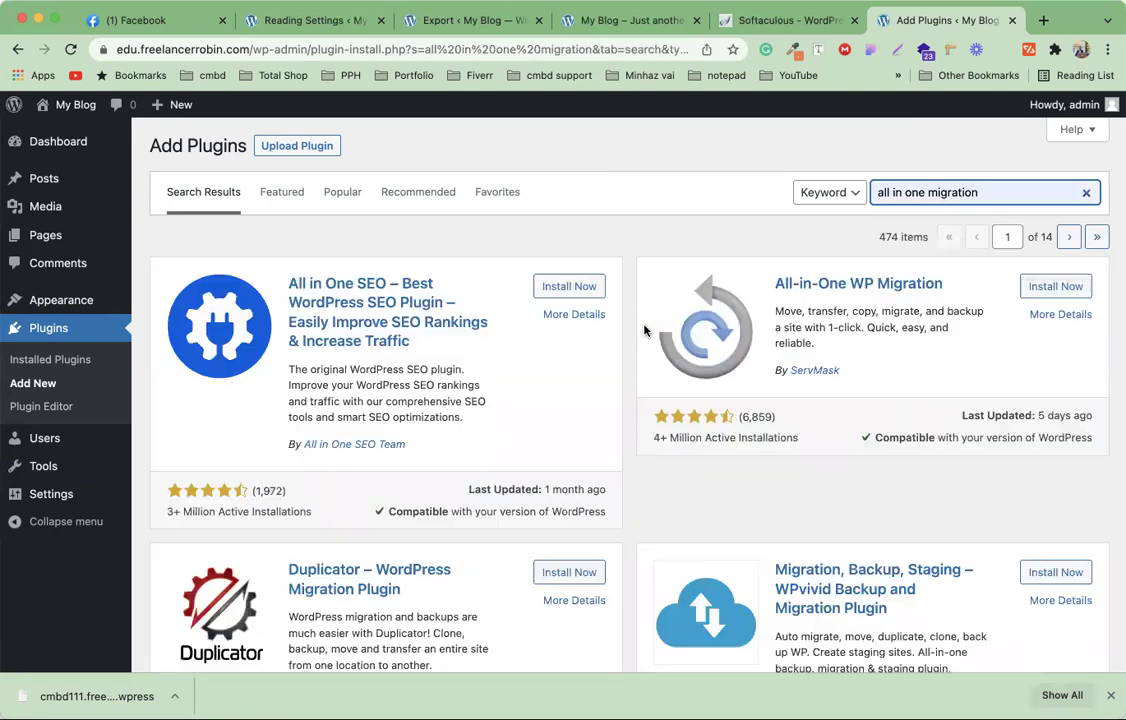
click(1055, 286)
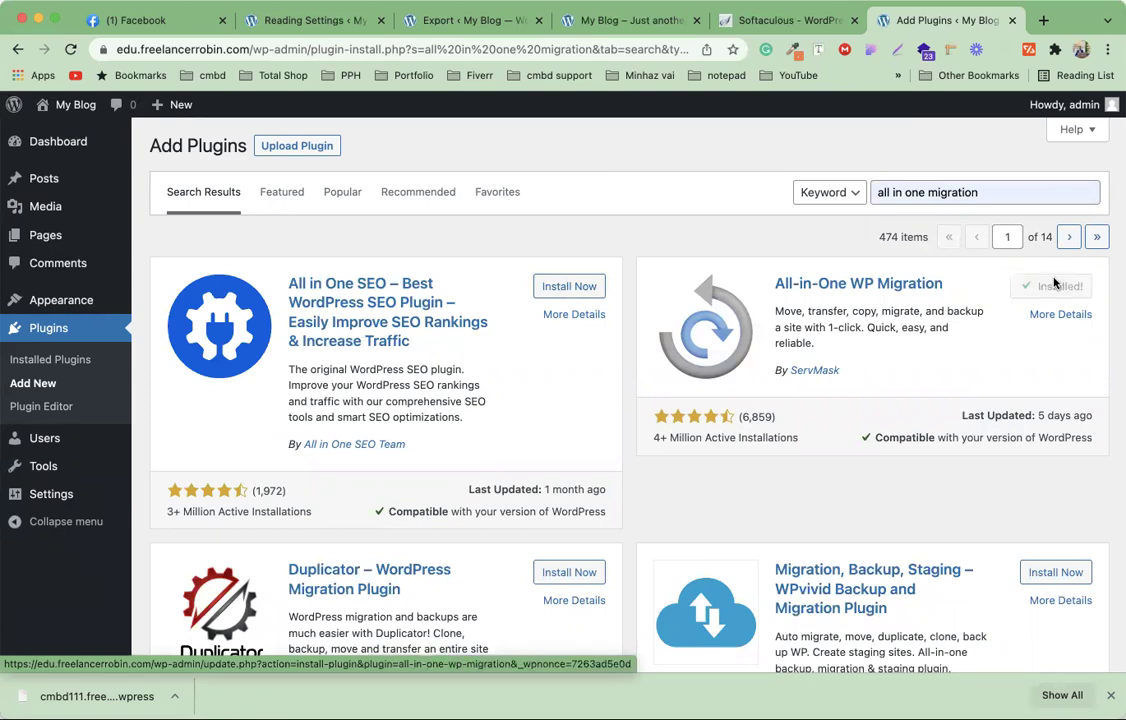
click(1055, 286)
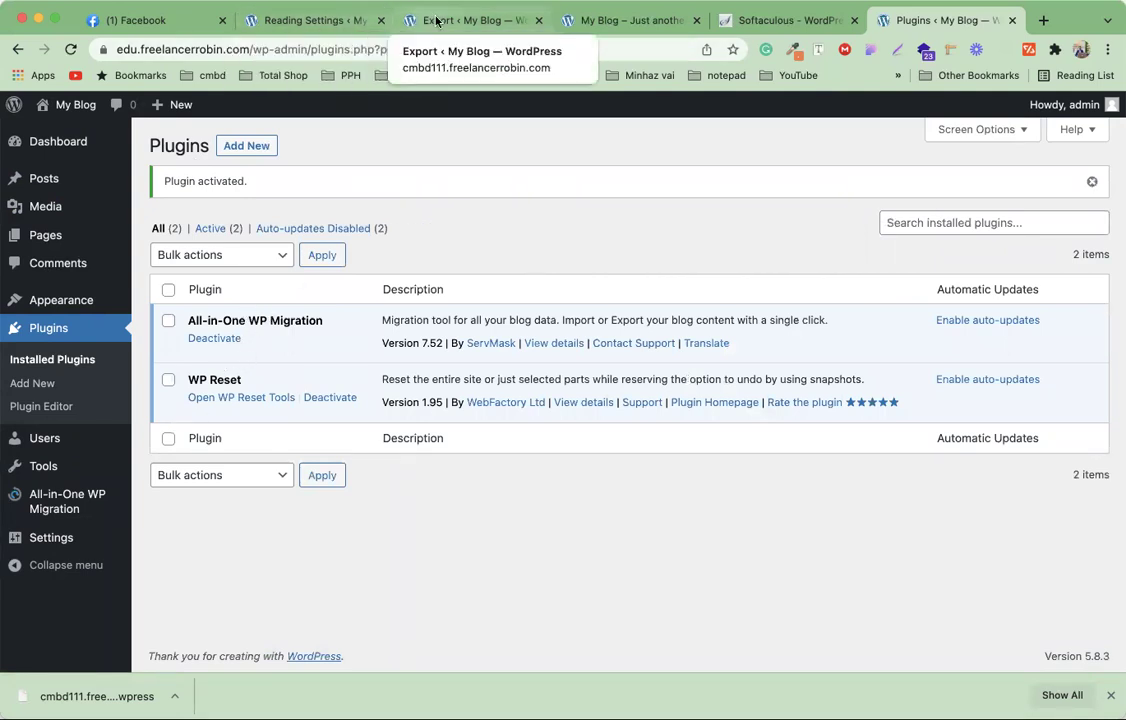
- Switch to the cmbd111.freelancerrobin.com dashboard and review its list of installed plugins
click(327, 21)
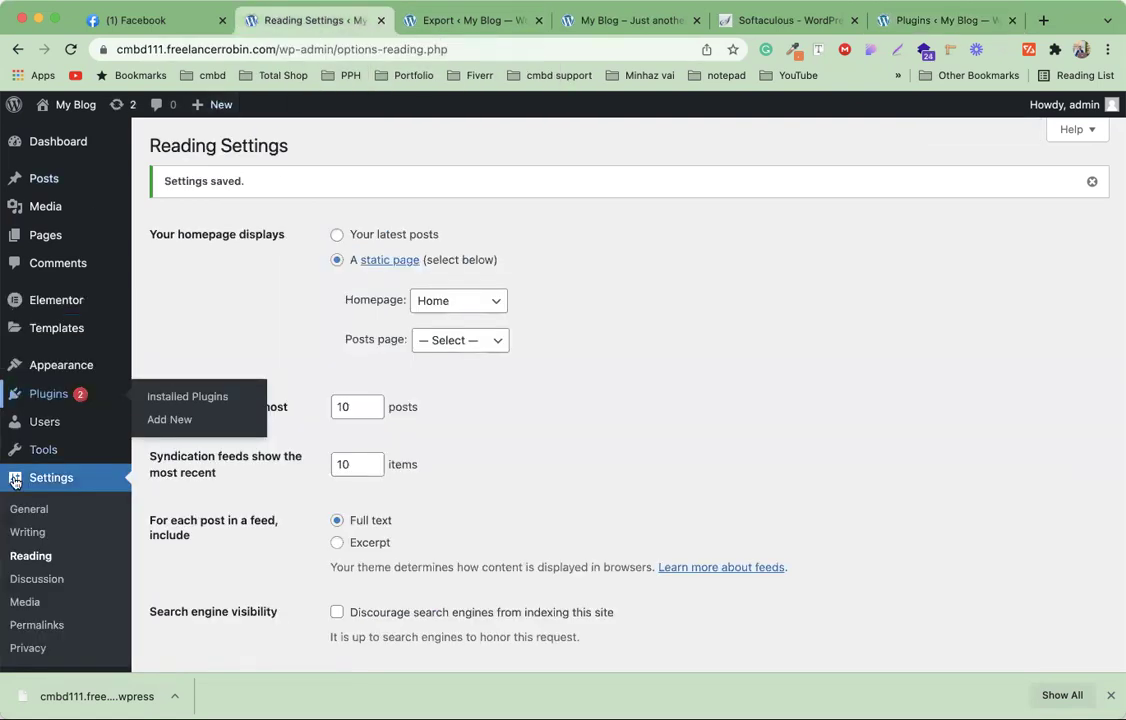
click(64, 403)
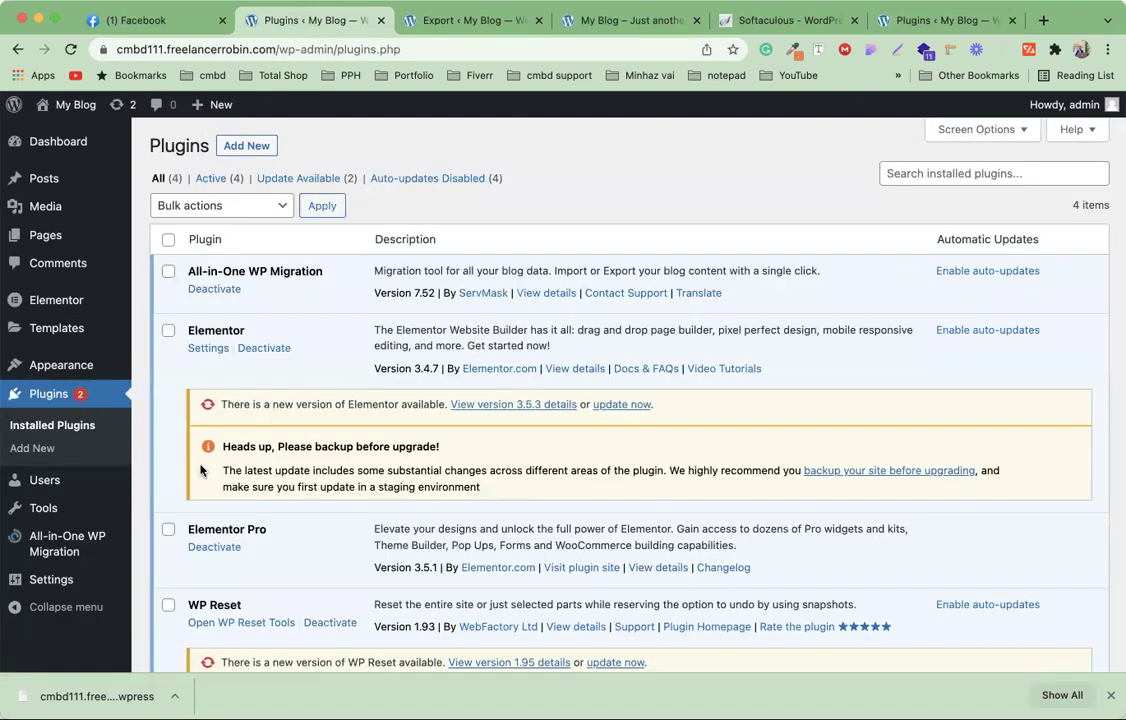
scroll(235, 431, down, 3)
scroll(235, 431, down, 1)
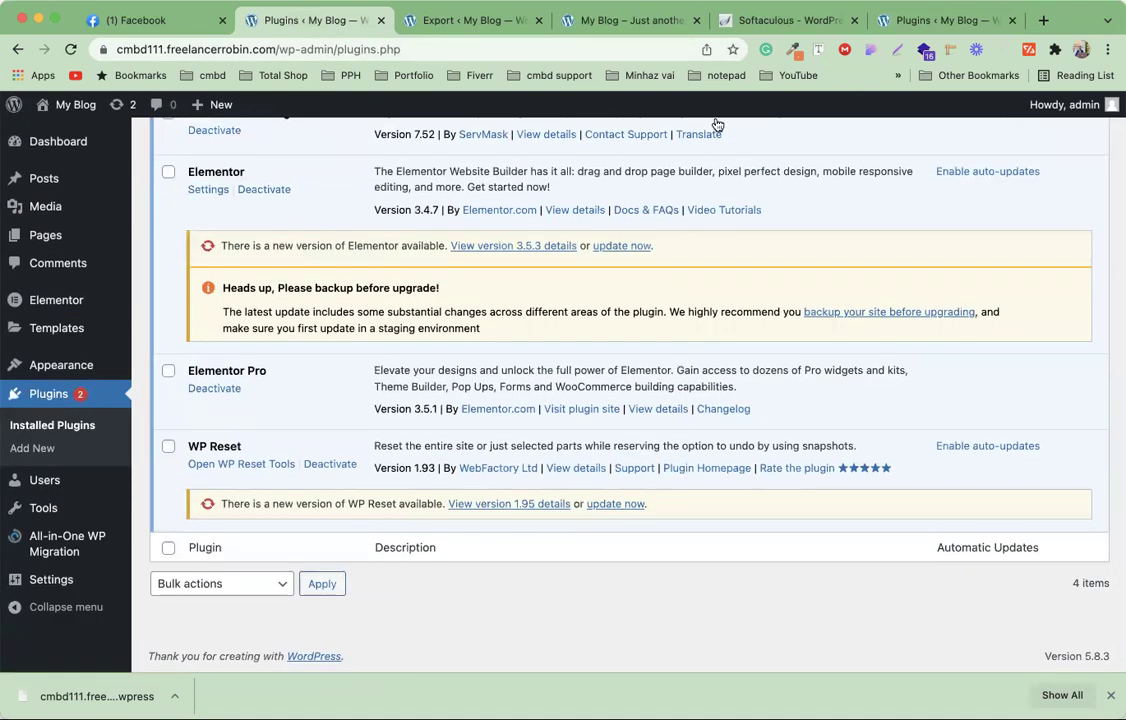
- On edu.freelancerrobin.com, start an All-in-One WP Migration import from file using the downloaded cmbd111 .wpress export
click(884, 20)
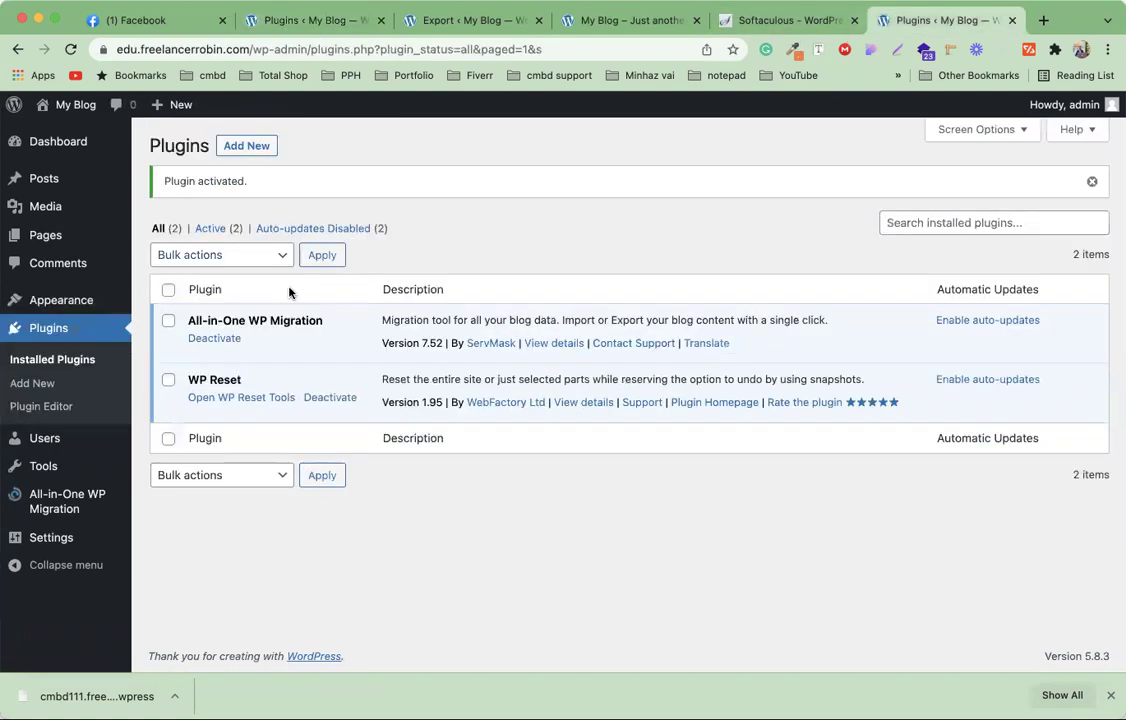
mouse_move(43, 502)
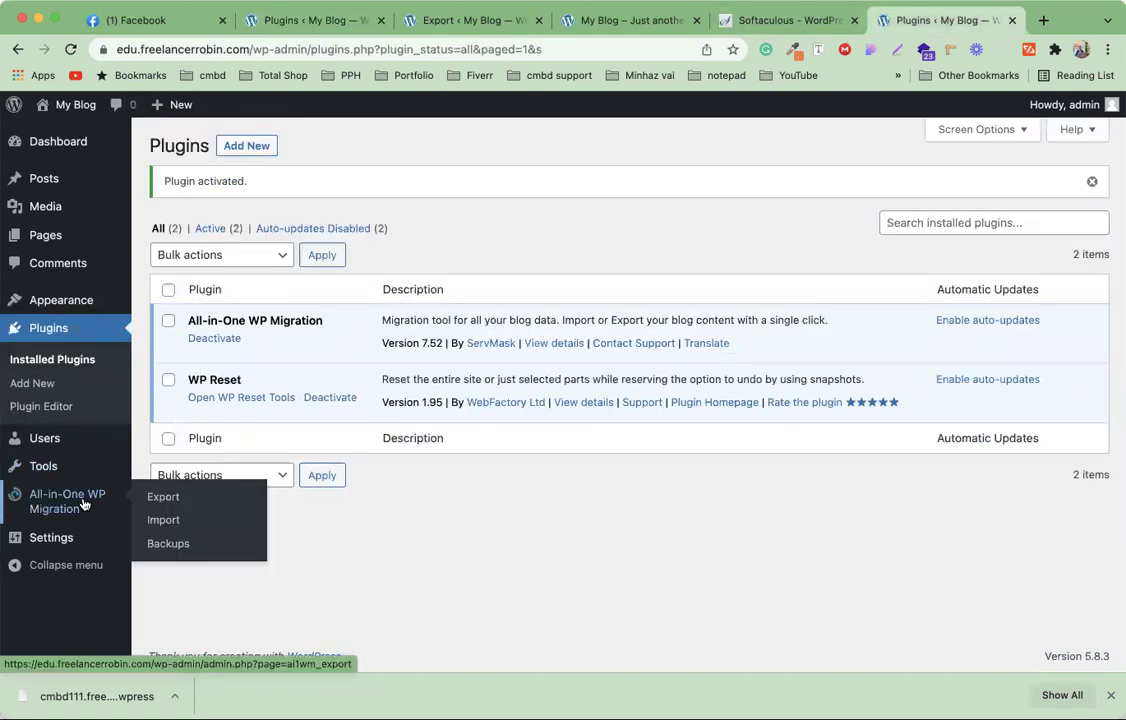
click(163, 521)
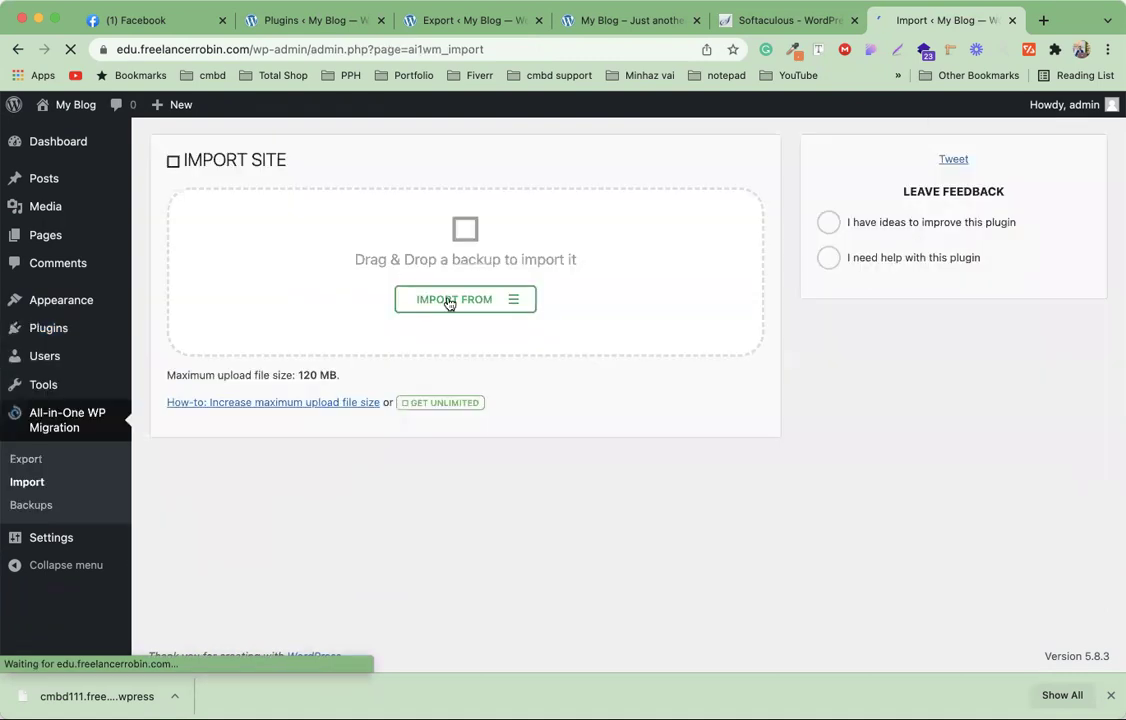
click(457, 303)
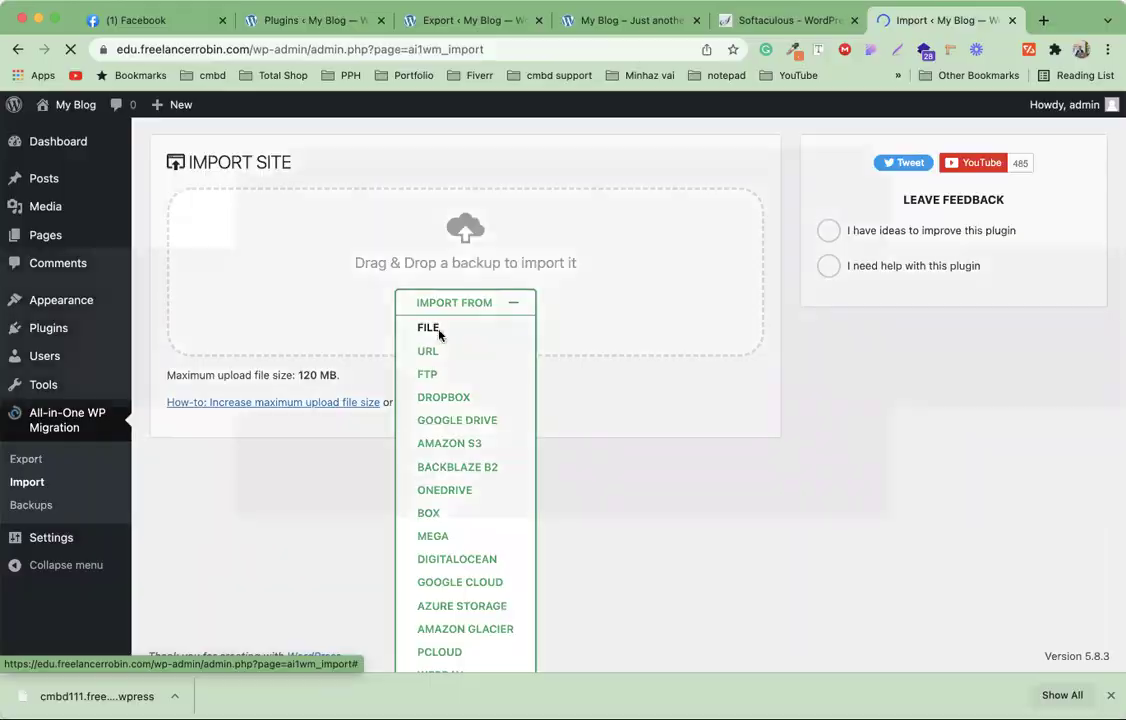
click(430, 328)
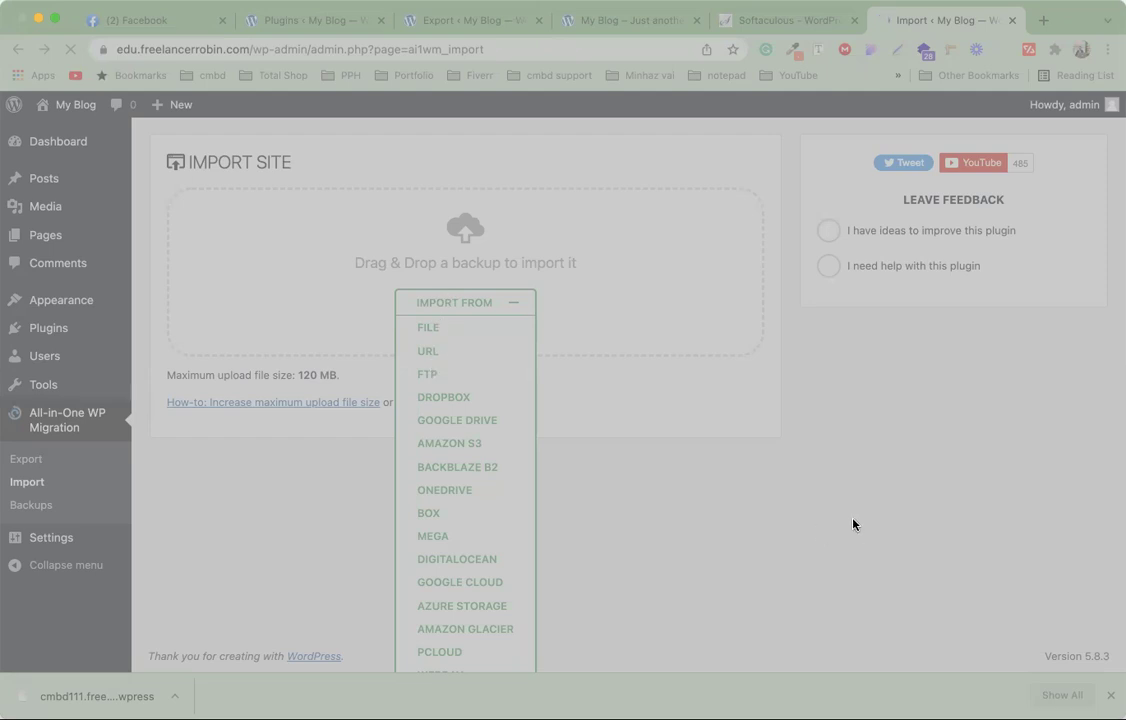
key(Return)
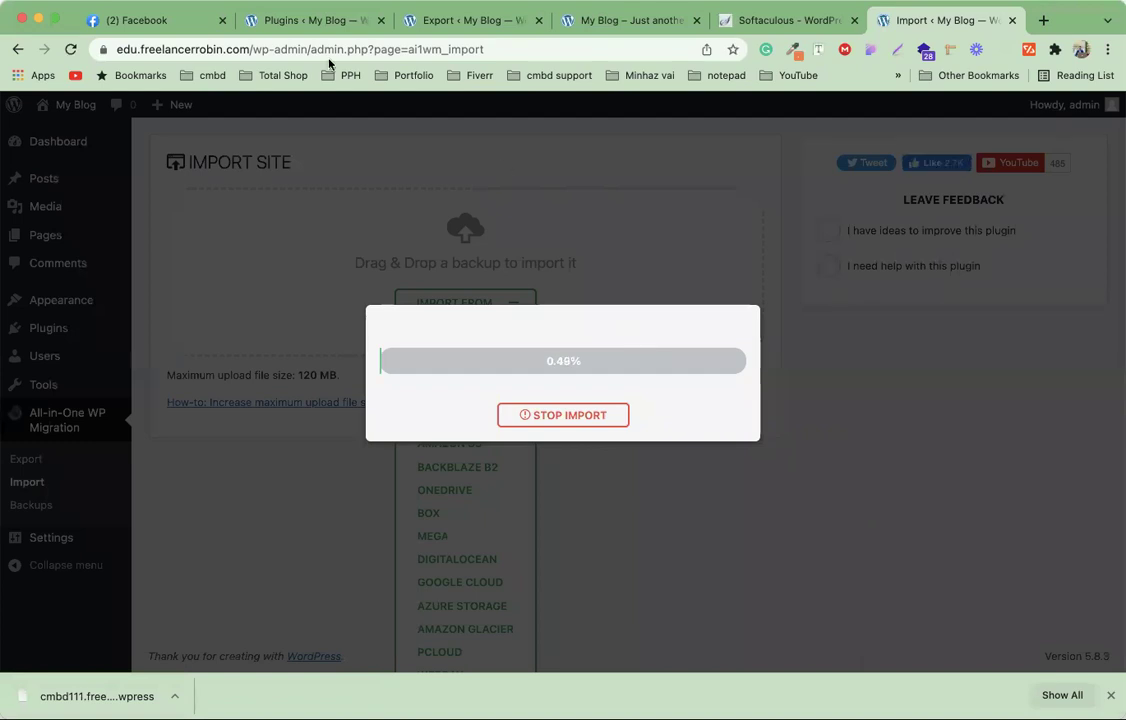
- Check the import progress on edu.freelancerrobin.com and examine the plugin list of the cmbd111 site while the upload runs
click(302, 22)
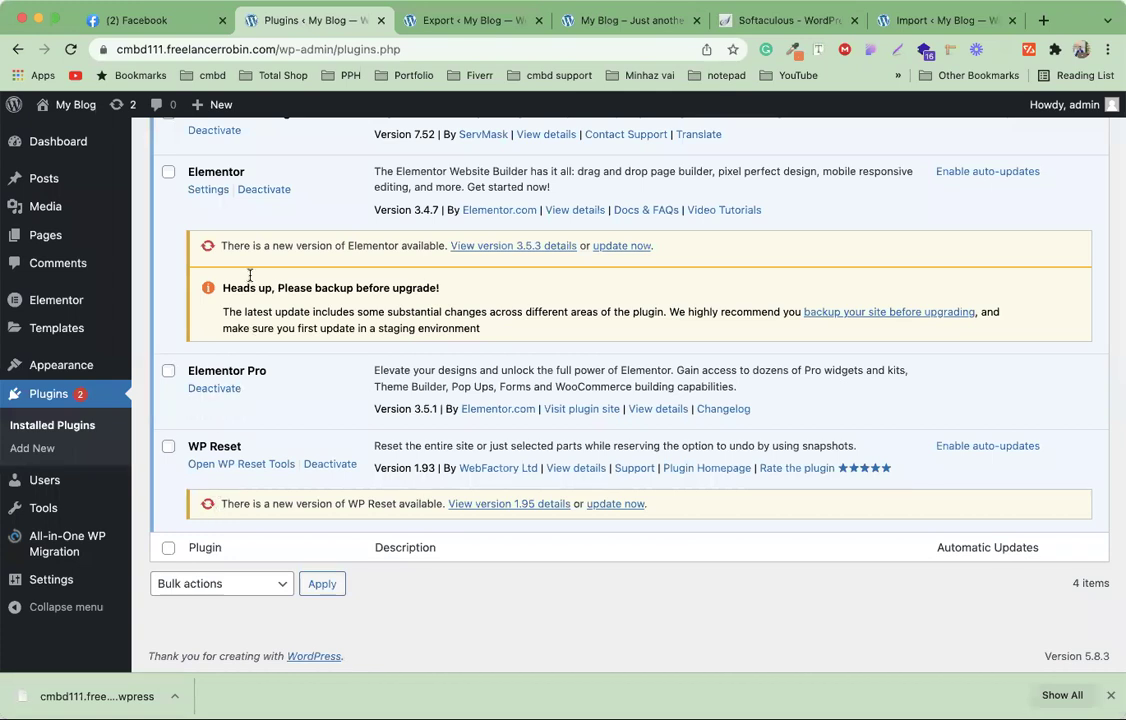
scroll(255, 285, up, 3)
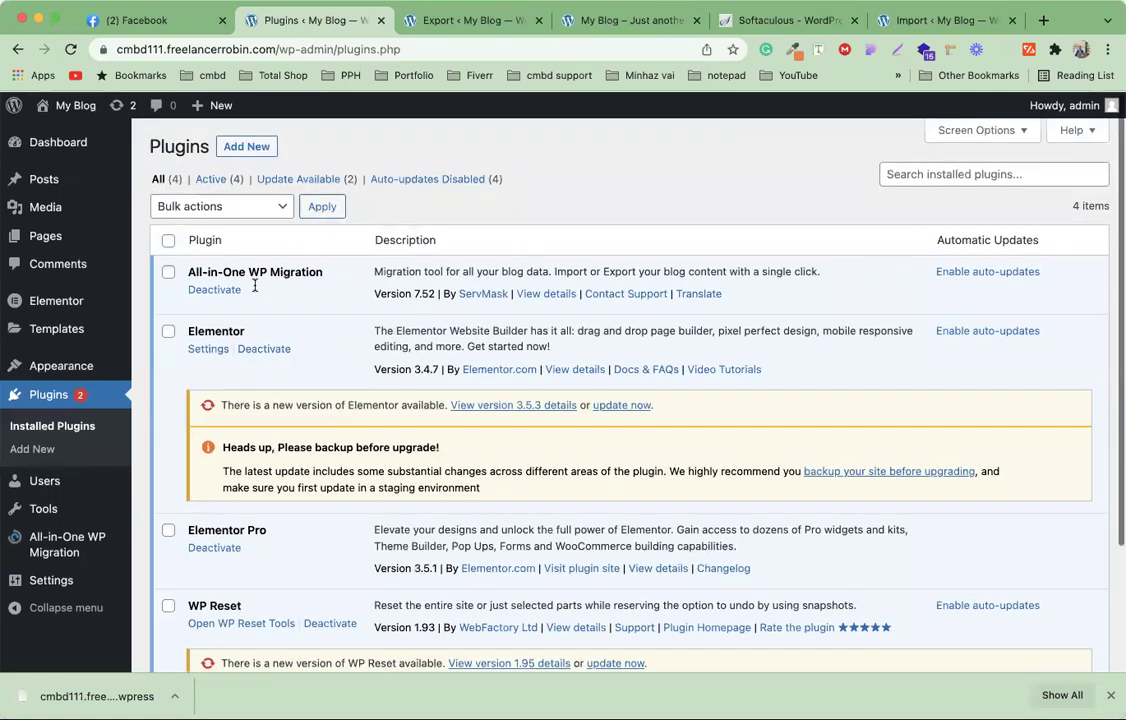
mouse_move(70, 220)
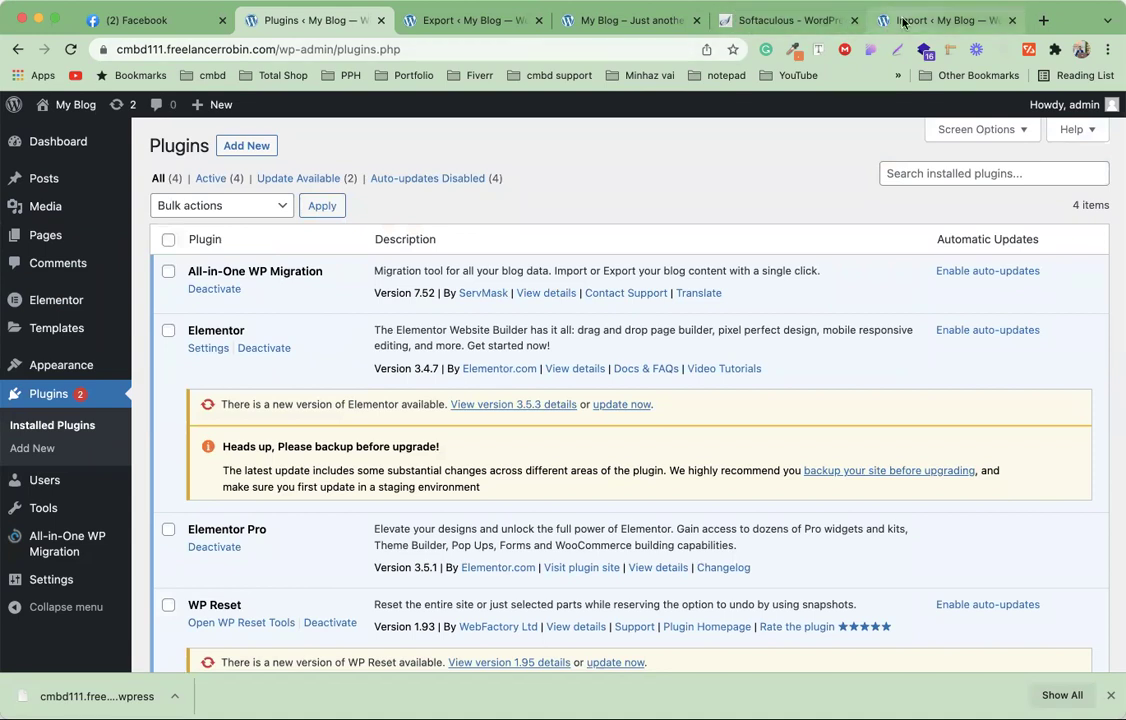
click(940, 20)
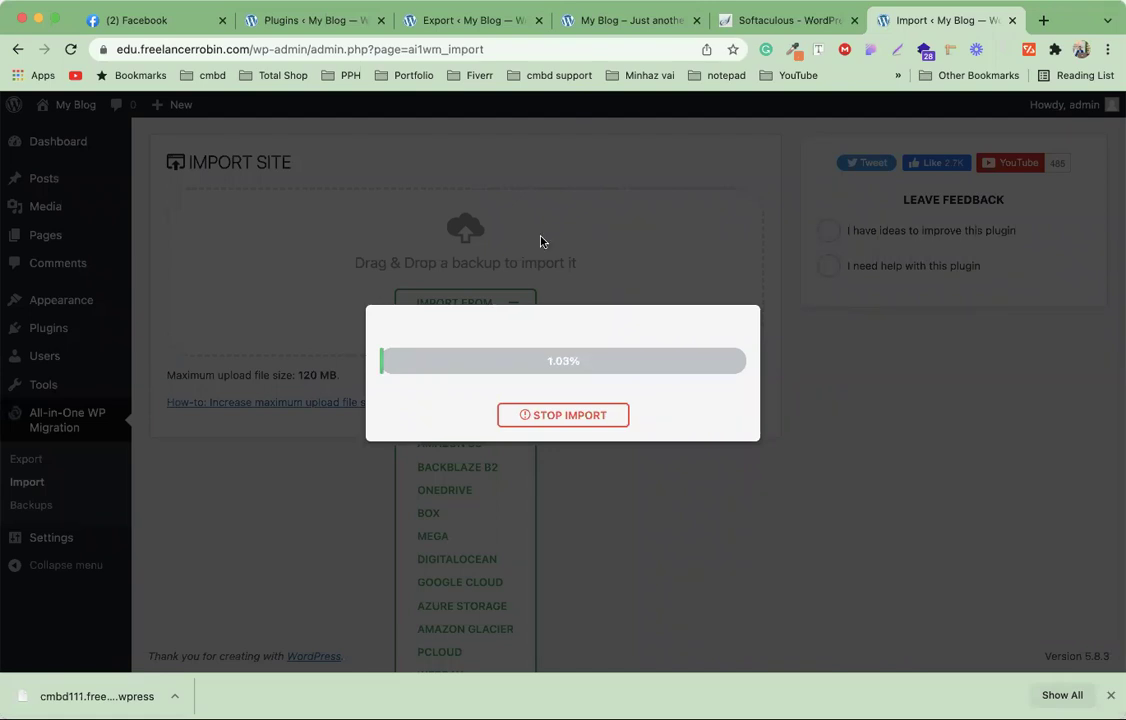
click(313, 23)
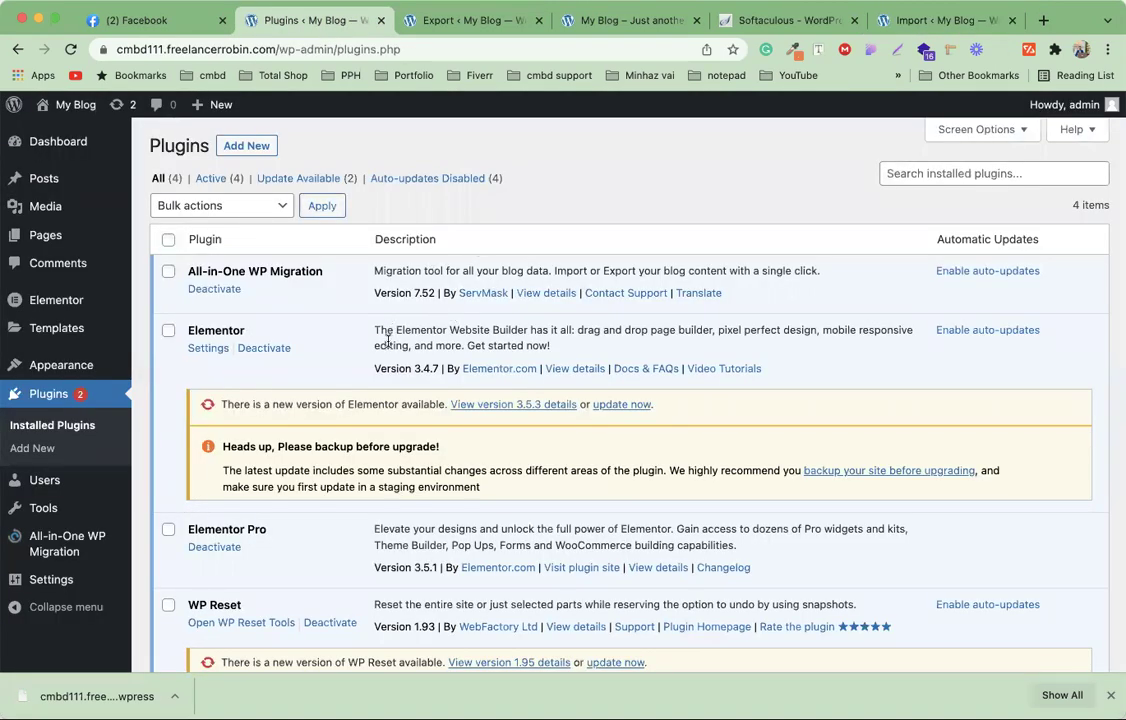
scroll(305, 400, down, 3)
scroll(295, 427, up, 3)
mouse_move(55, 543)
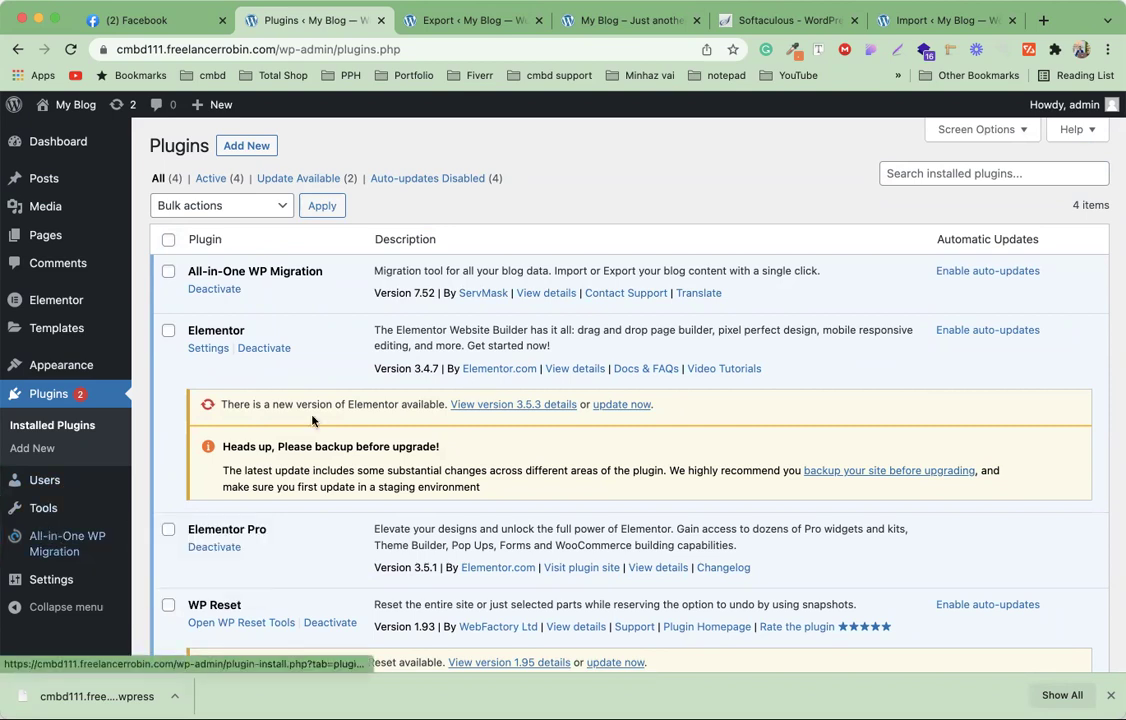
click(909, 16)
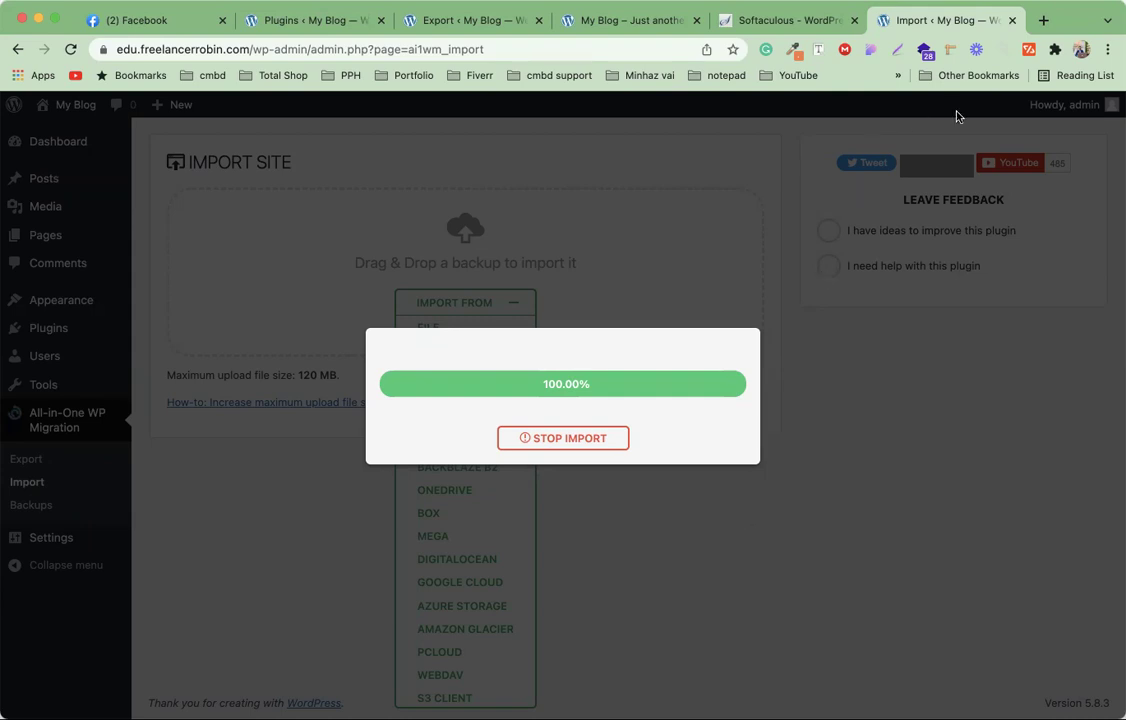
- Search Google Sheets for "clone" in a new tab, open the "Wordpress clone/migration/backup" spreadsheet and read its All-in-One migration notes
click(1043, 20)
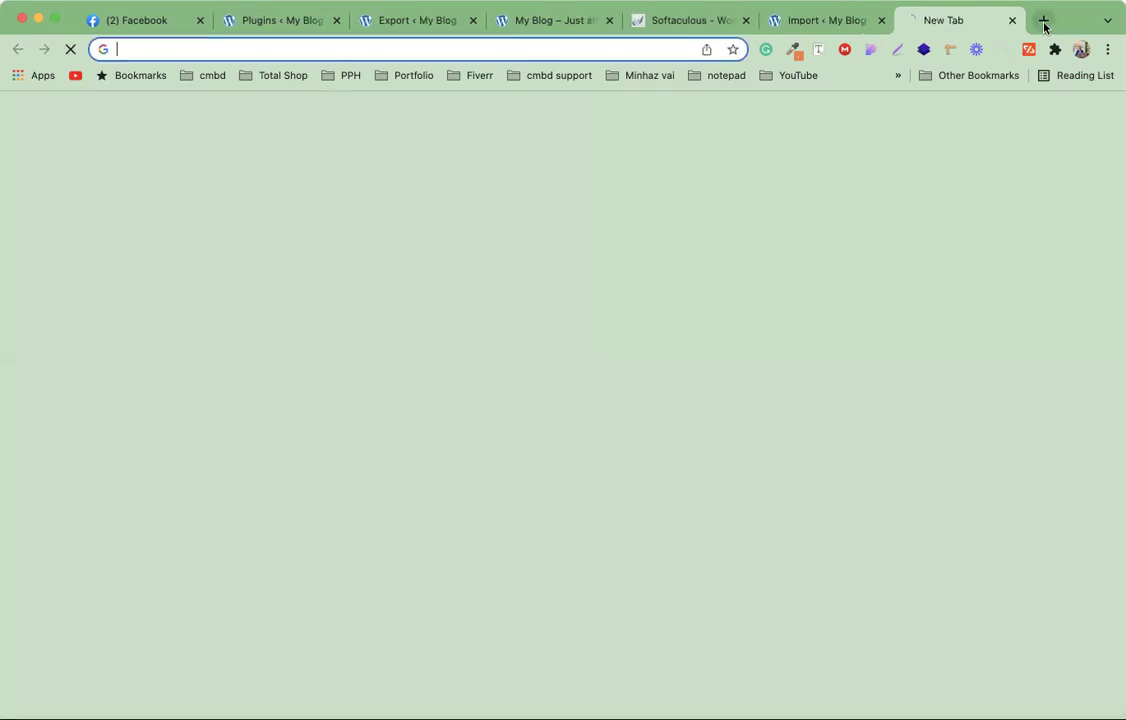
click(1058, 118)
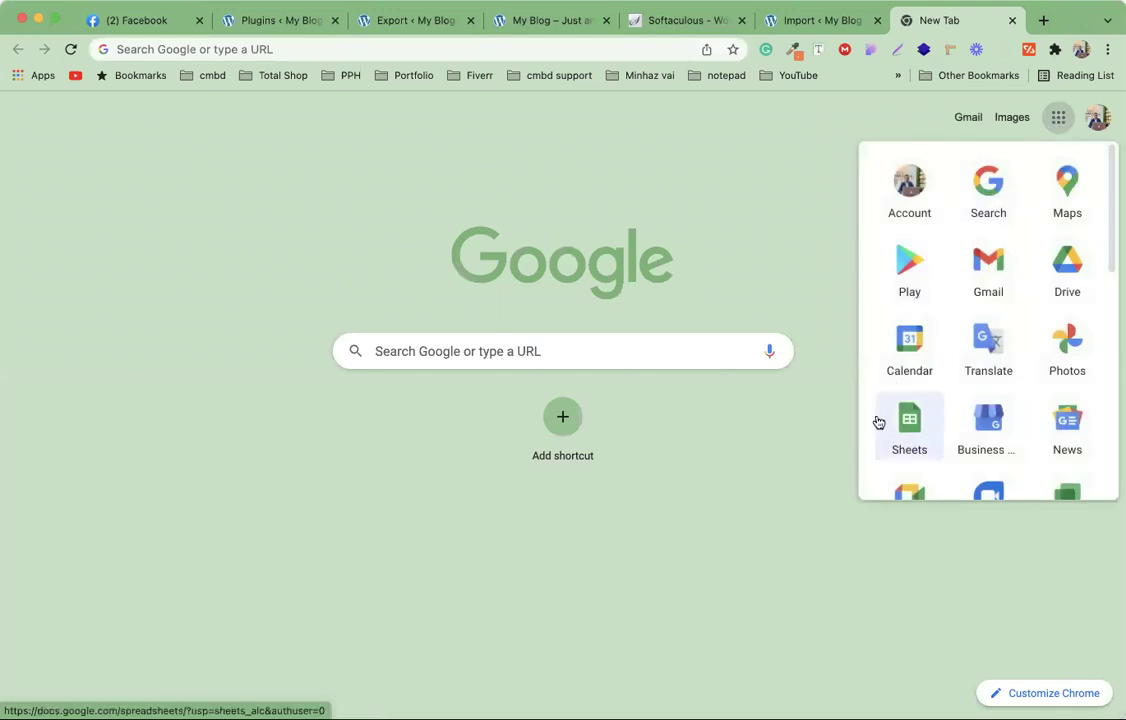
click(905, 444)
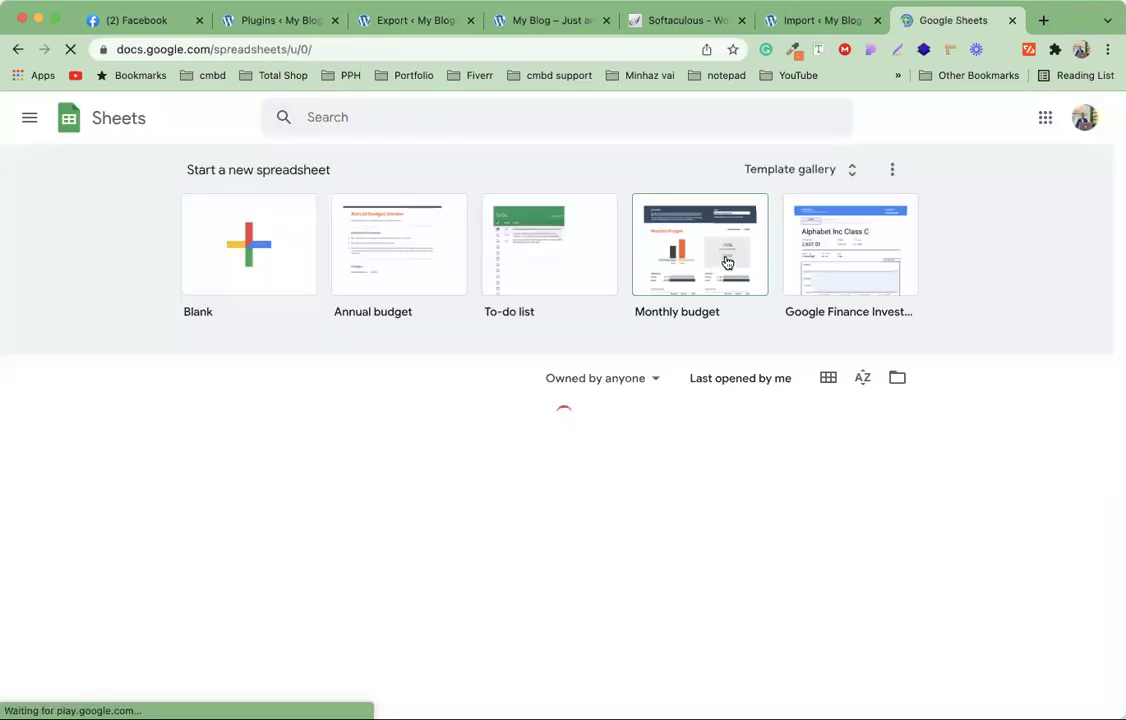
click(565, 118)
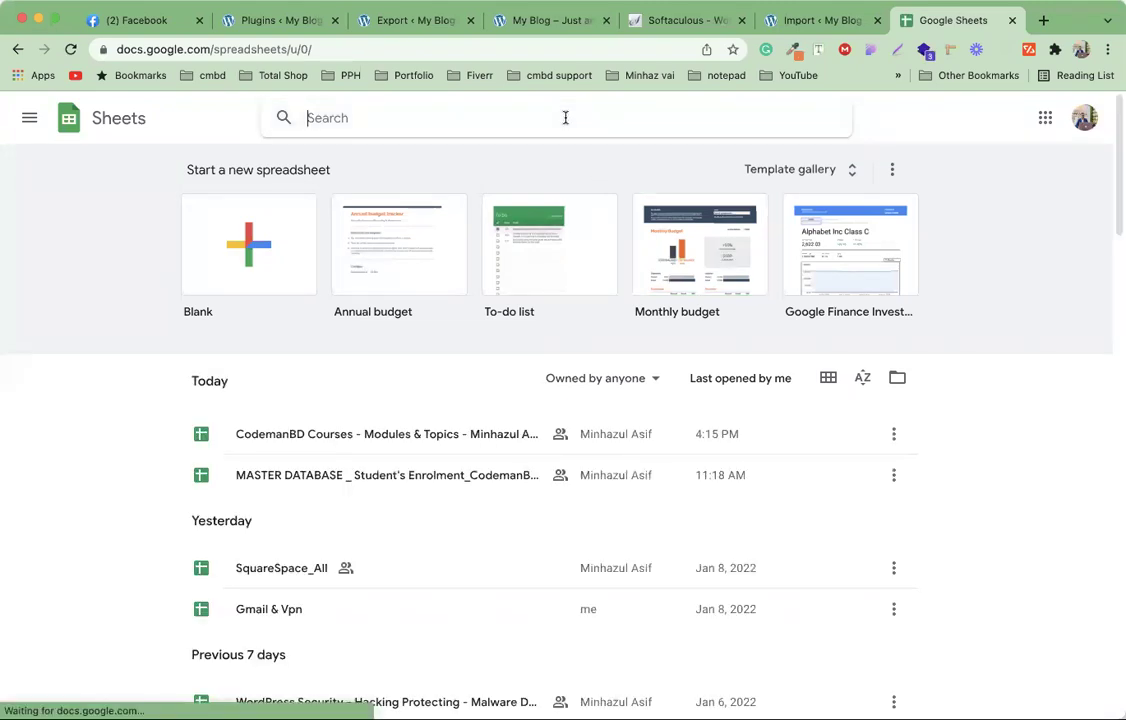
text(clone)
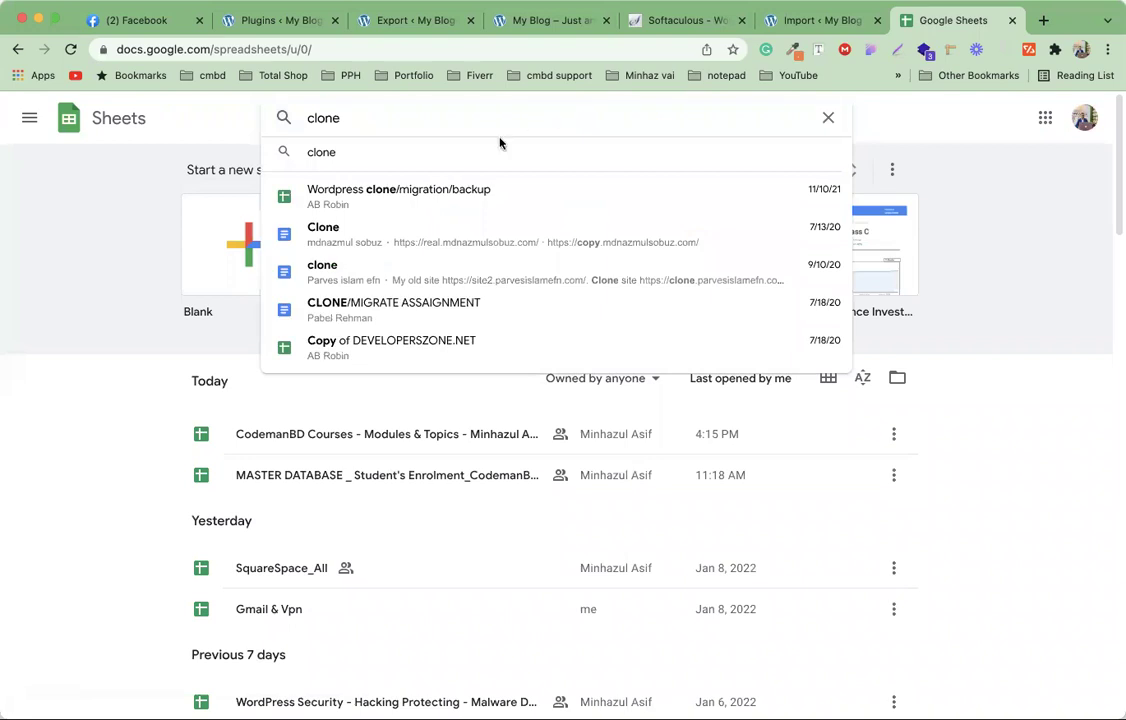
click(466, 193)
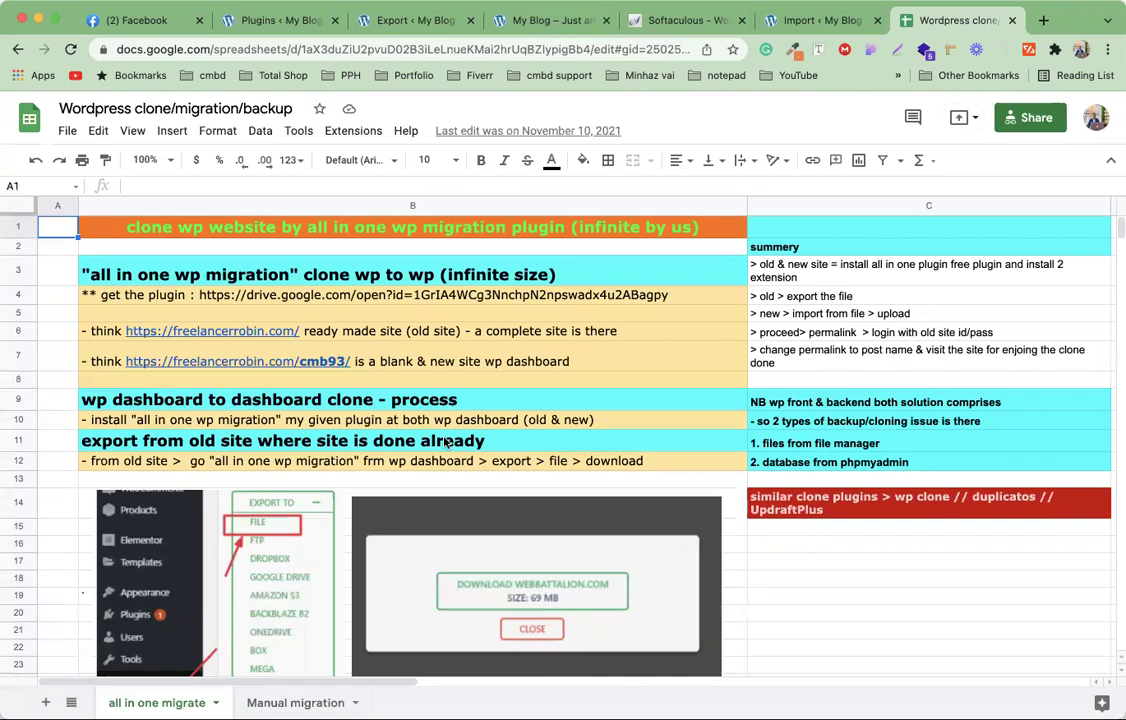
scroll(445, 443, down, 5)
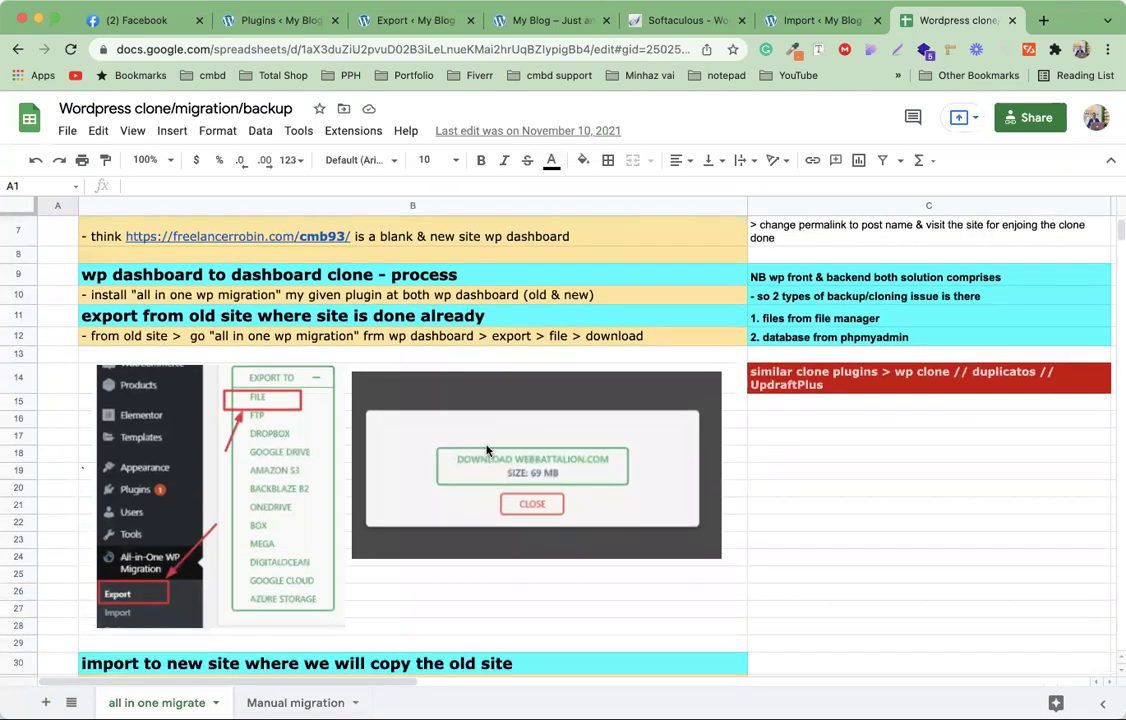
scroll(487, 450, up, 3)
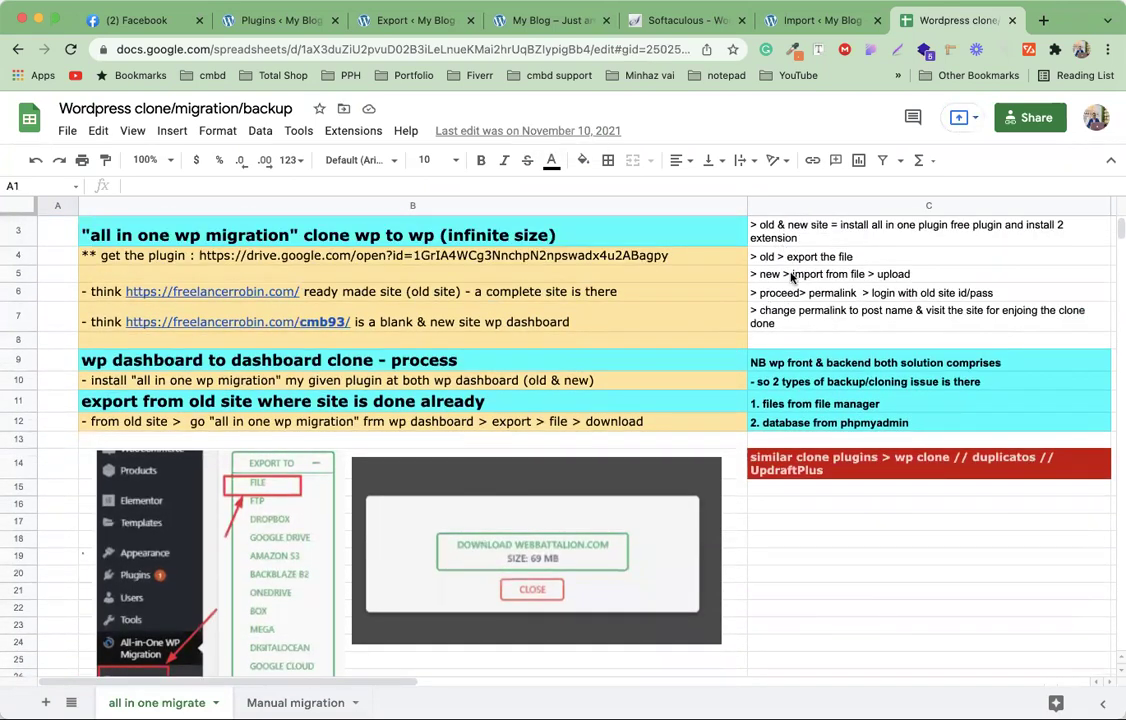
- Read the import, proceed, login and permalink instructions in the "all in one migrate" sheet
scroll(799, 301, up, 1)
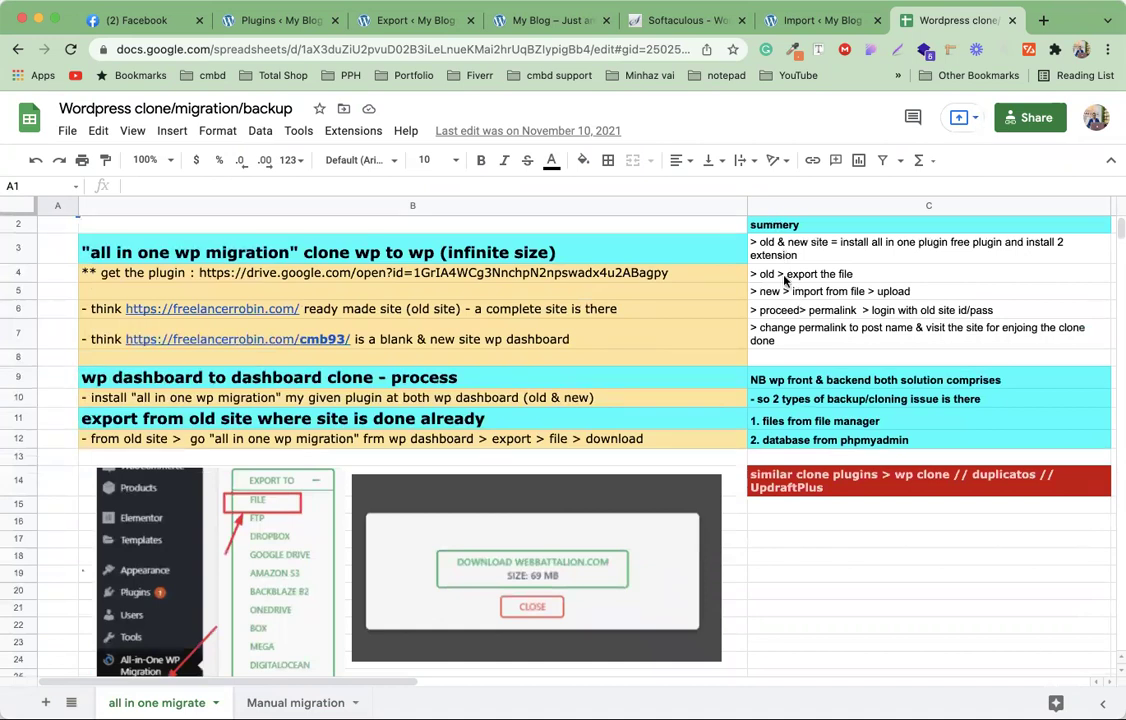
scroll(523, 473, down, 15)
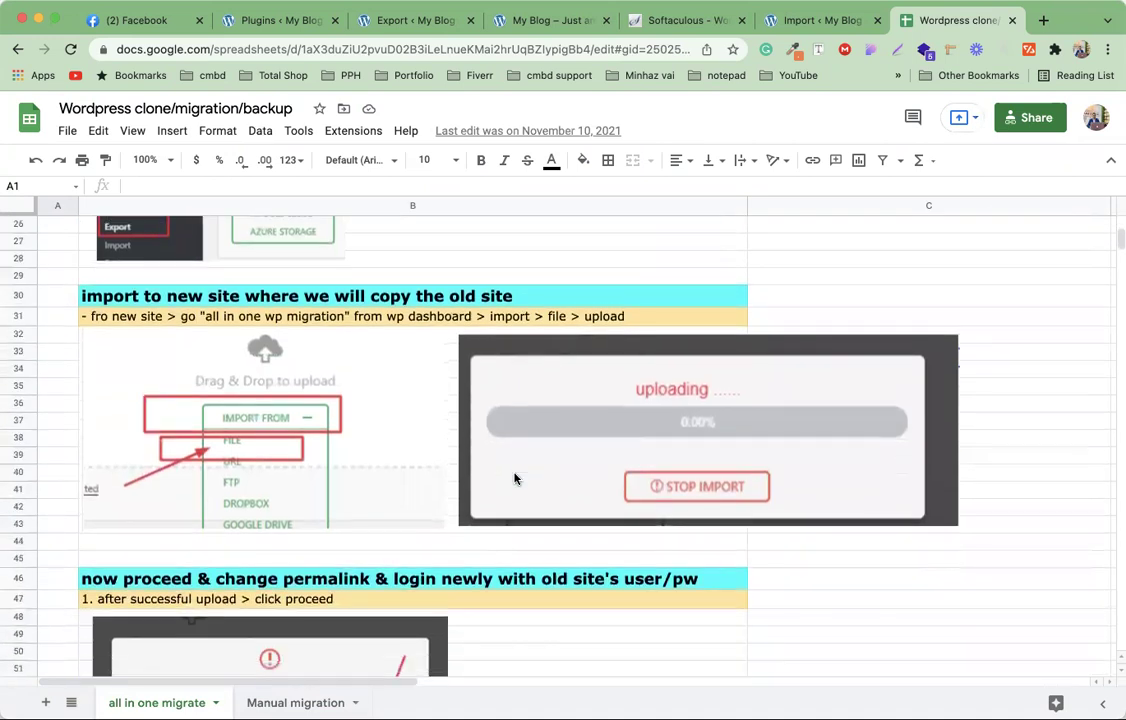
scroll(515, 478, down, 15)
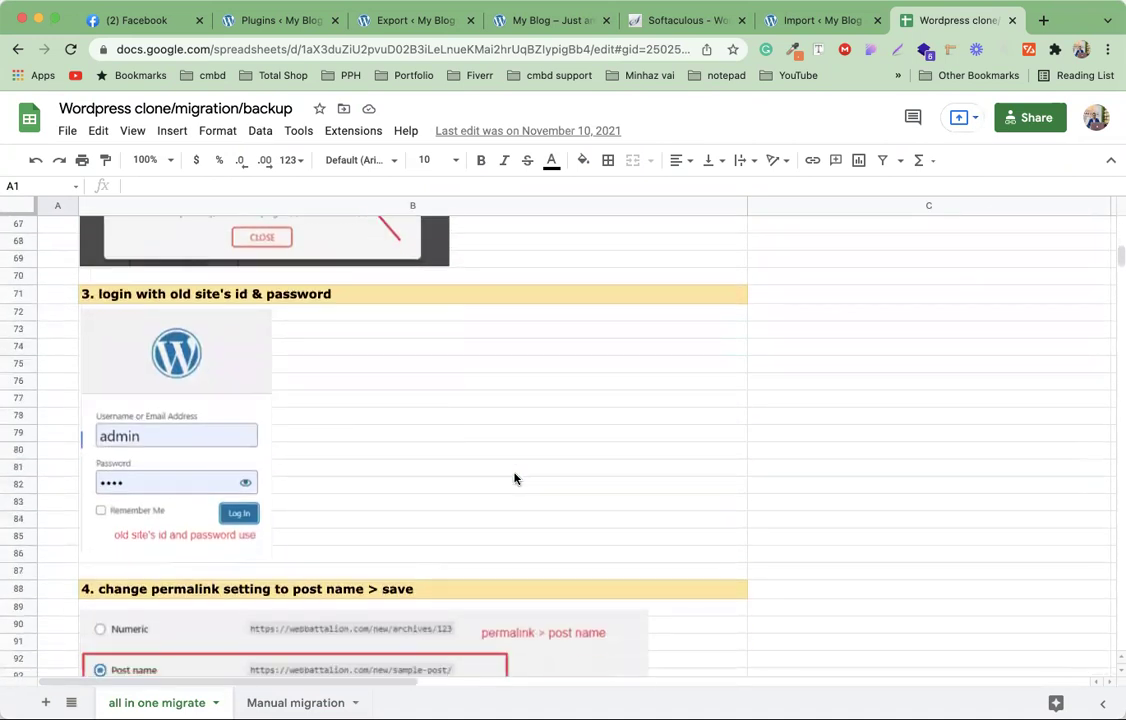
scroll(515, 478, down, 15)
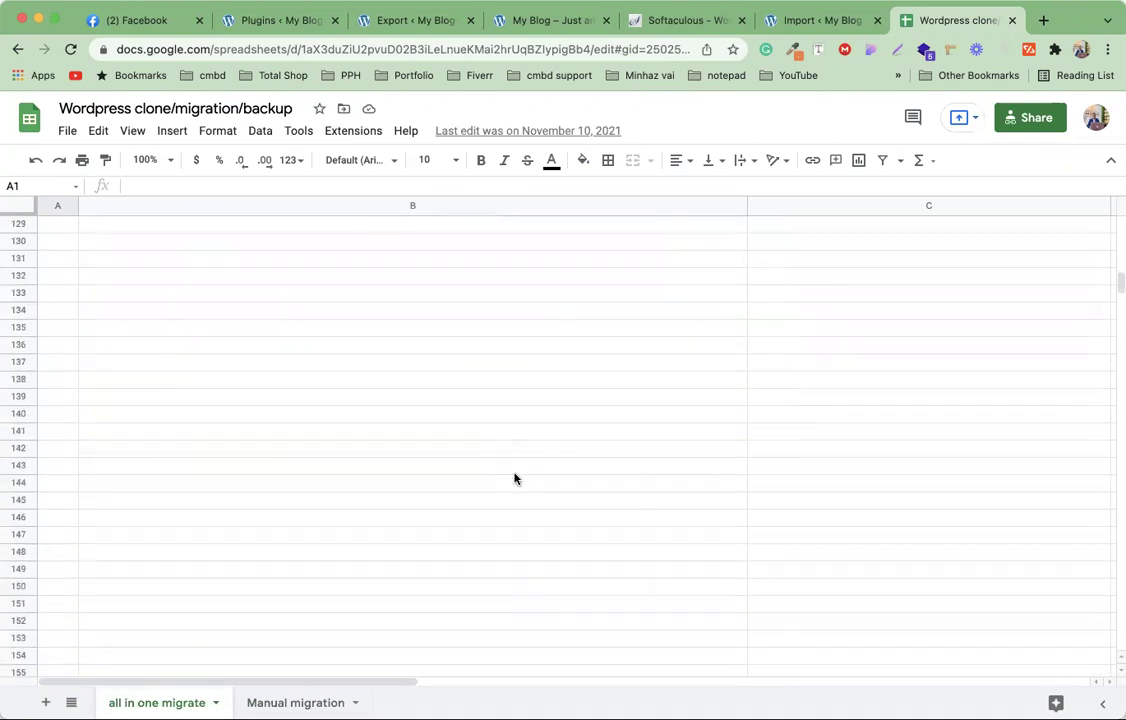
scroll(515, 478, up, 20)
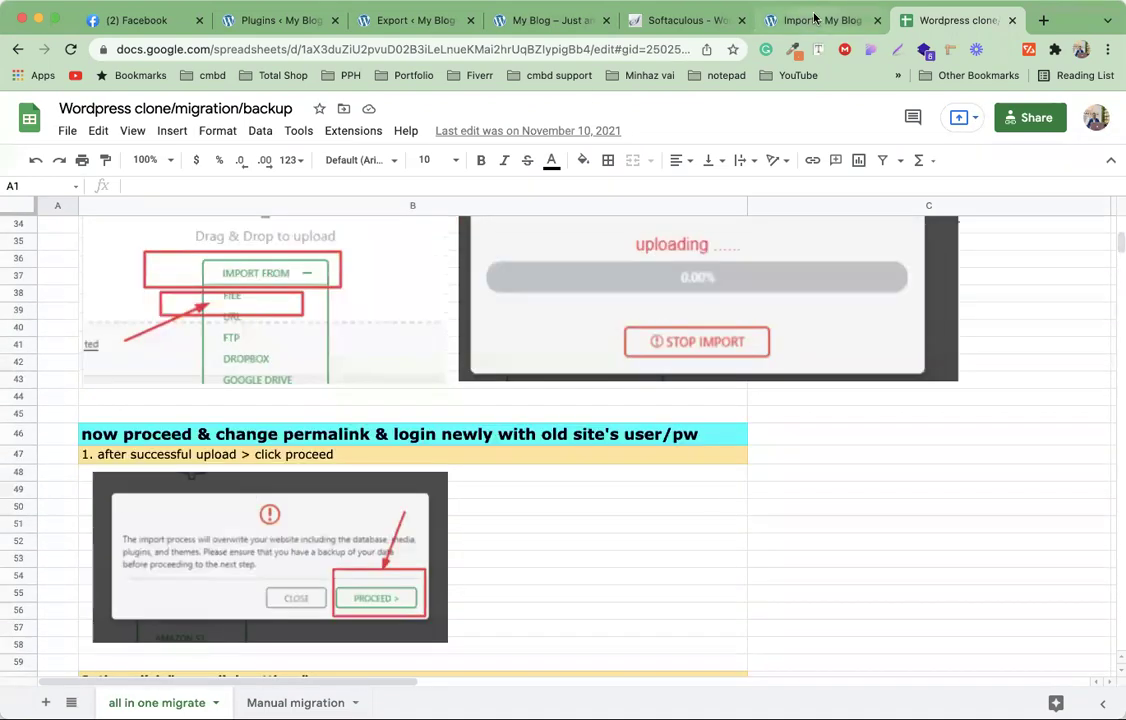
- Return to the edu.freelancerrobin.com import, approve overwriting the website, and finish the import once it completes
click(815, 20)
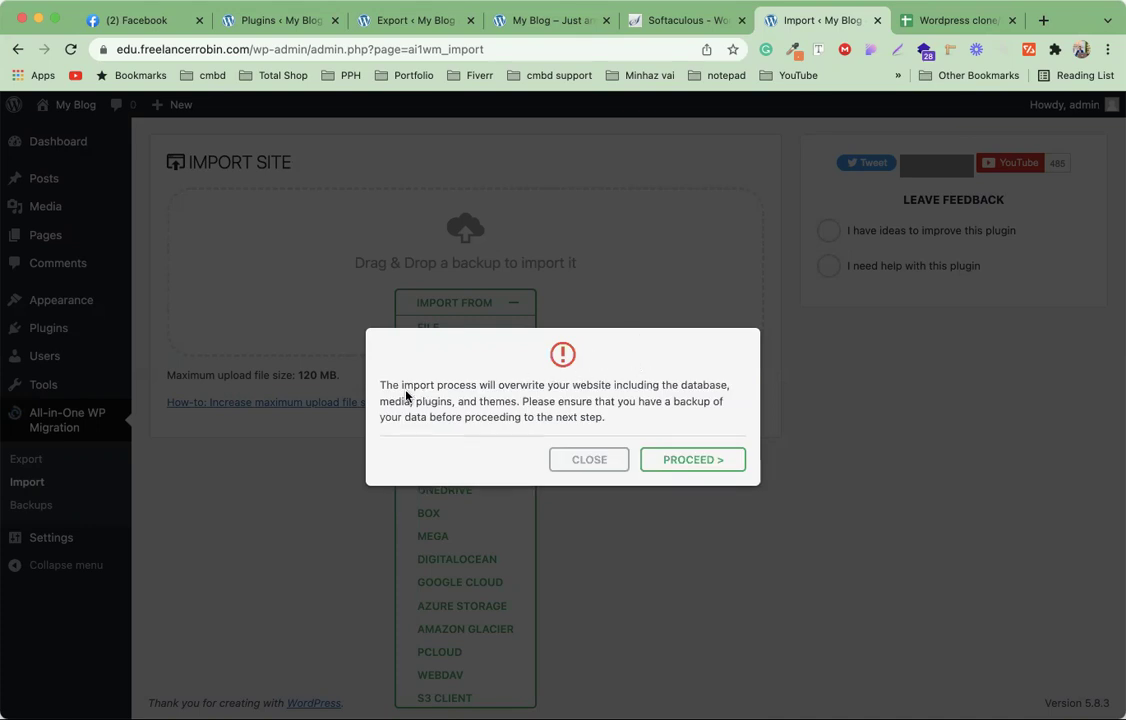
click(708, 459)
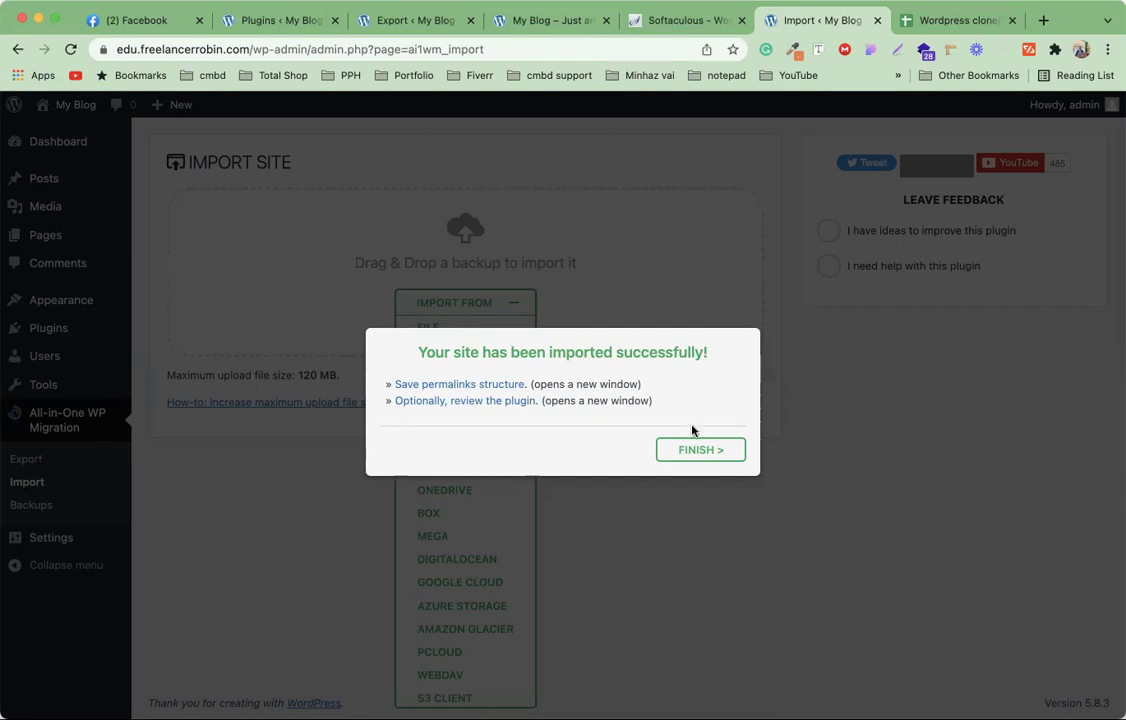
click(718, 452)
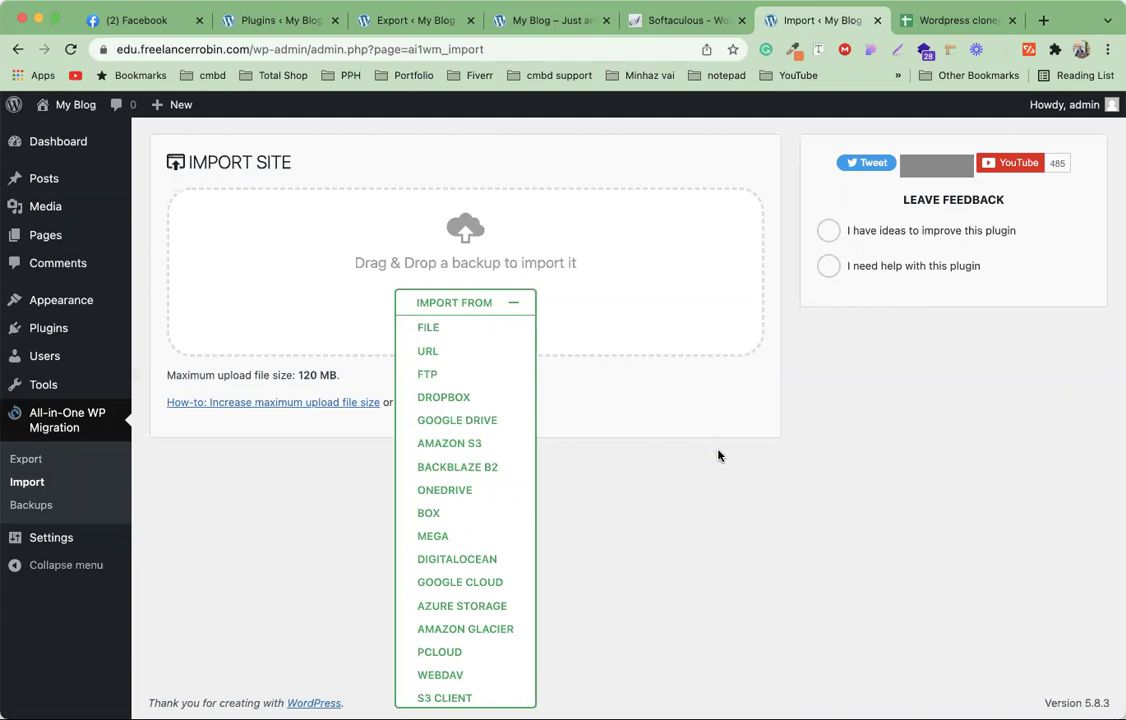
- Log in again to reach the edu.freelancerrobin.com plugin list and compare it with the cmbd111 site's installed plugins
click(62, 328)
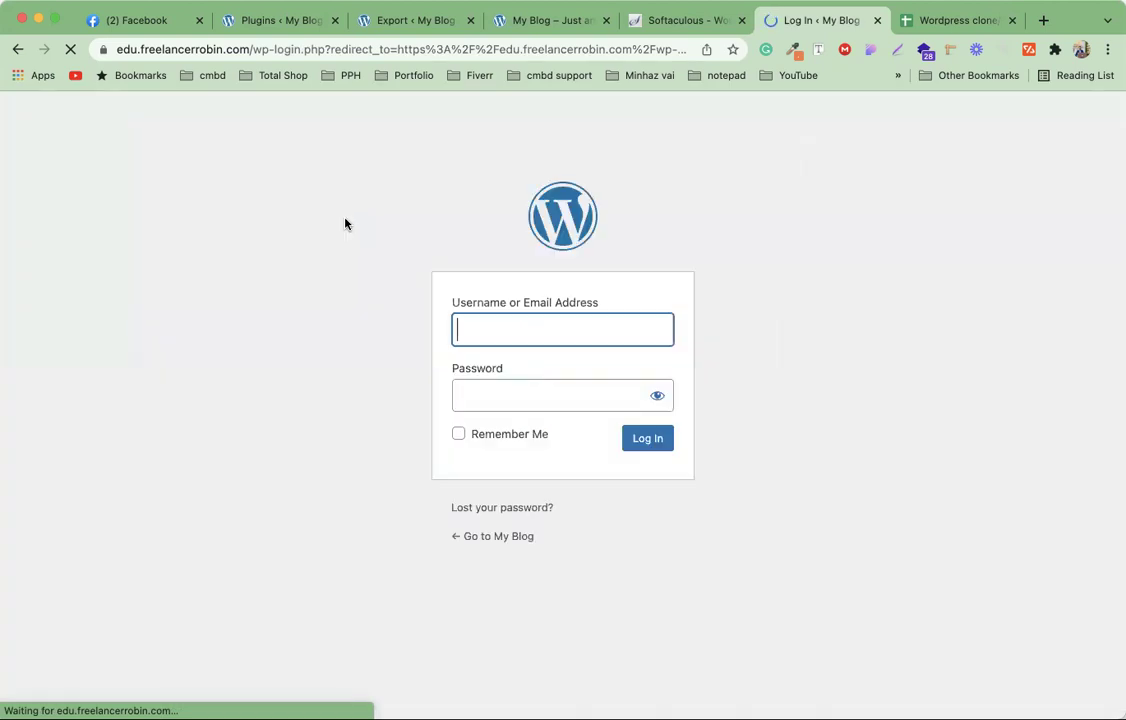
click(648, 438)
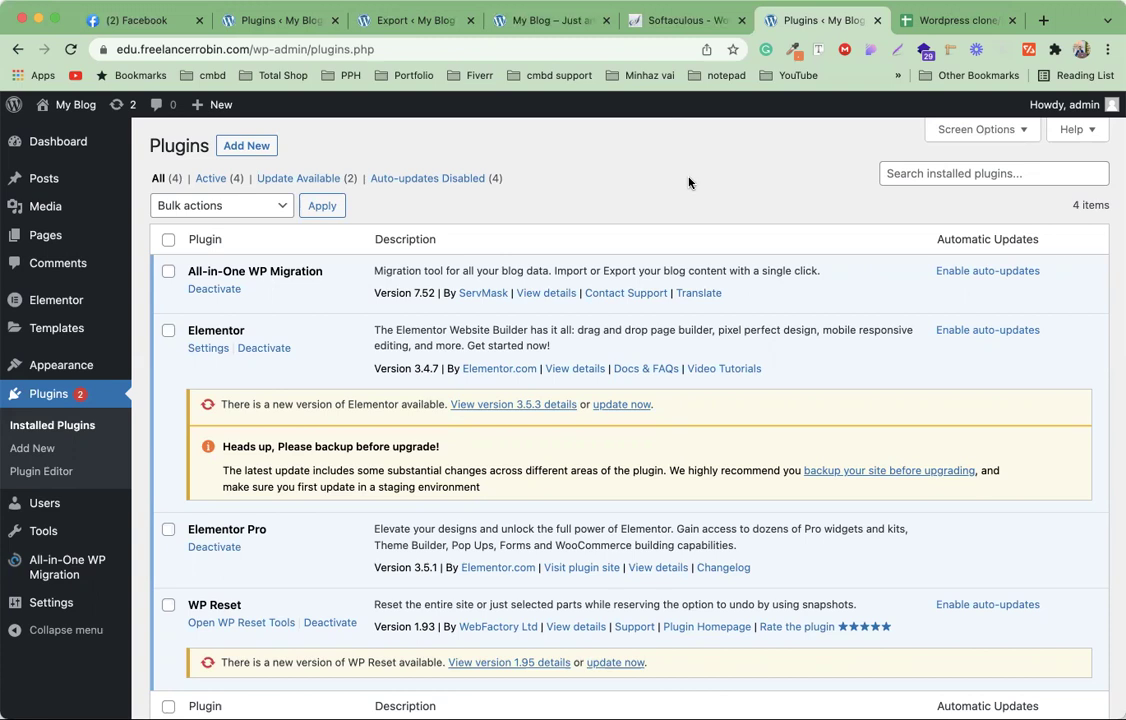
click(293, 22)
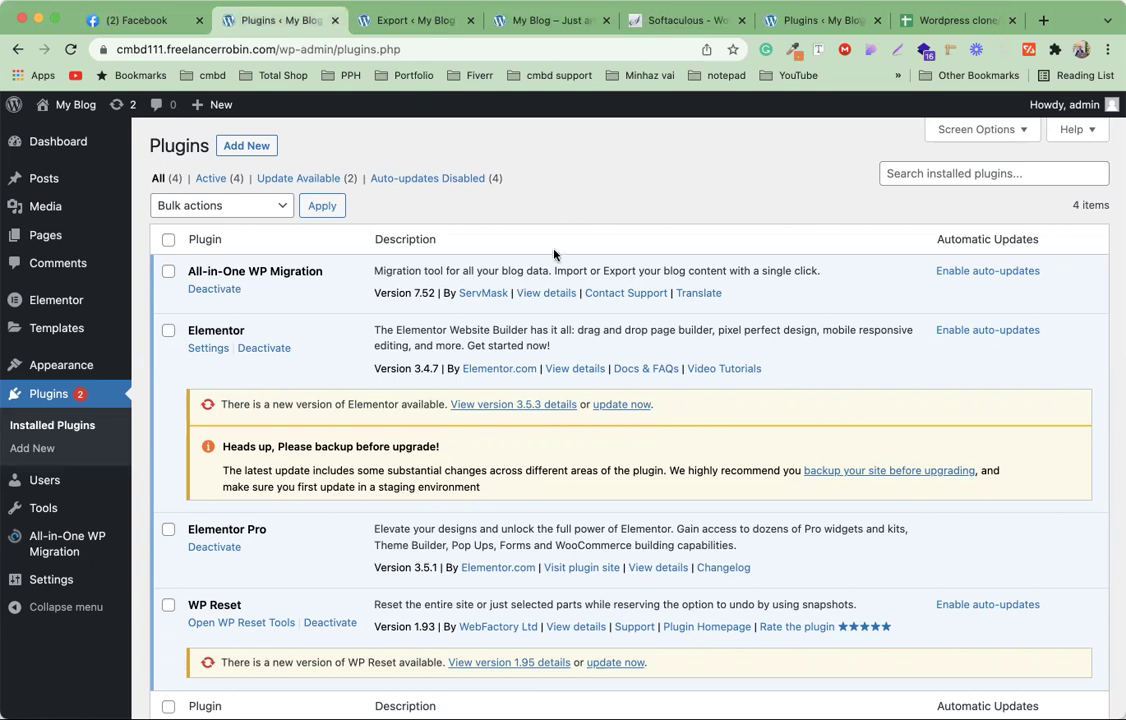
click(780, 24)
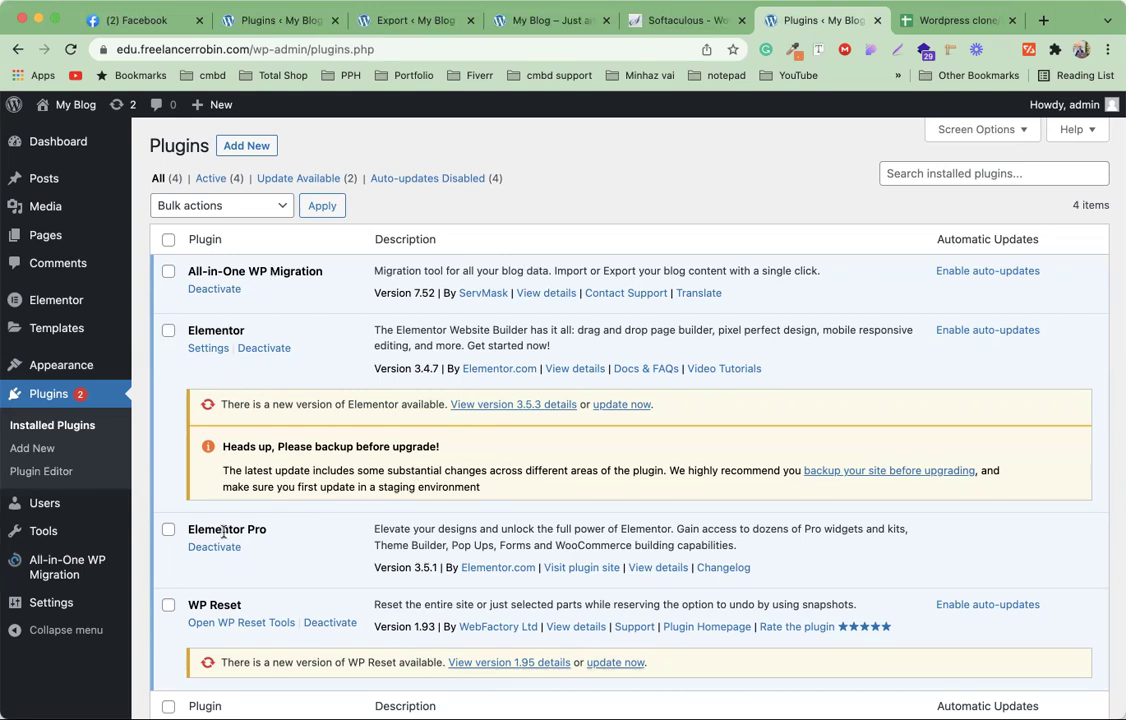
- Open the edu.freelancerrobin.com front page in a new tab and compare its content with the cmbd111.freelancerrobin.com page
mouse_move(73, 107)
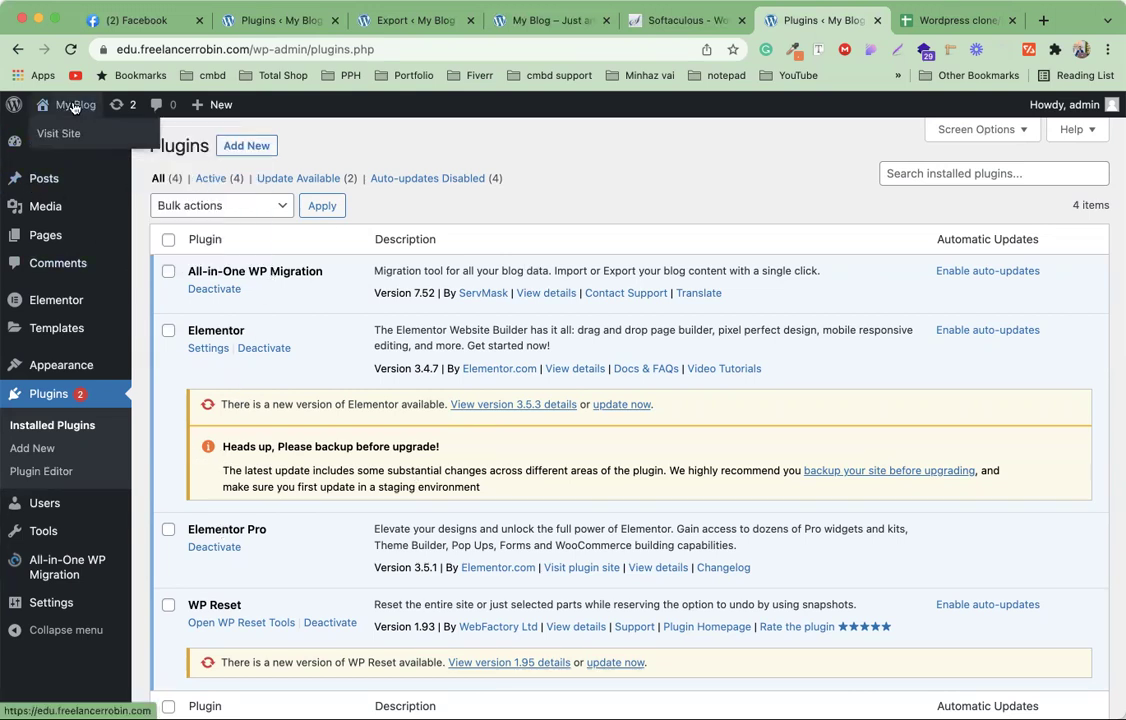
right_click(60, 132)
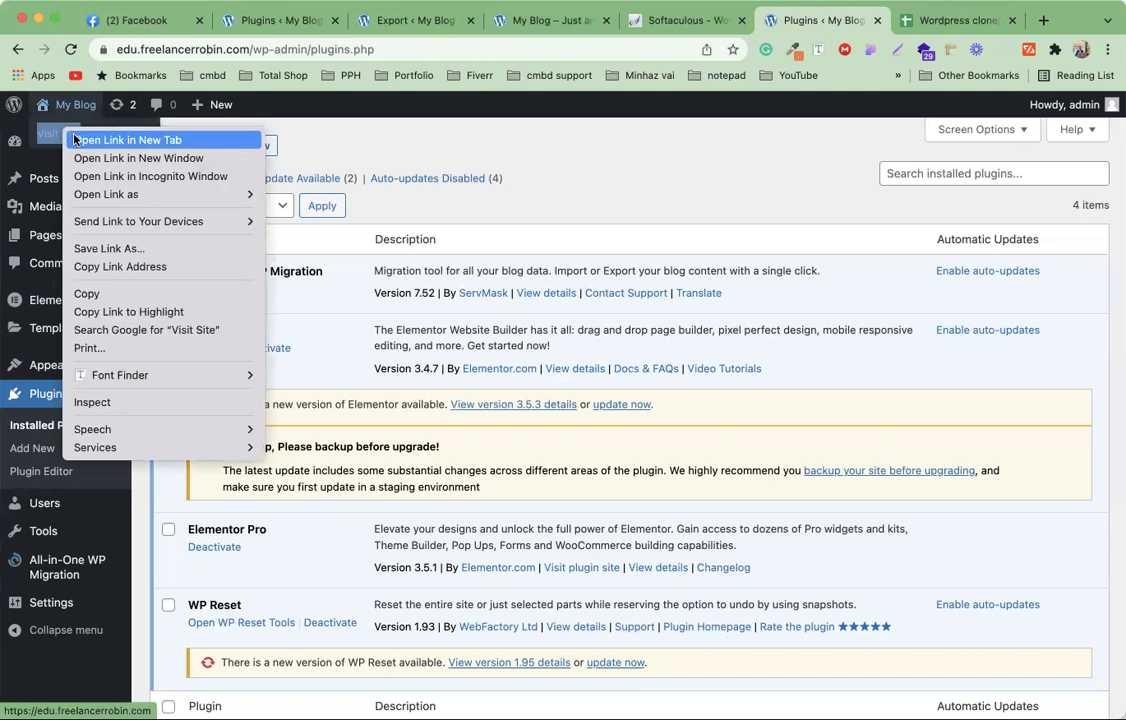
click(75, 140)
click(490, 30)
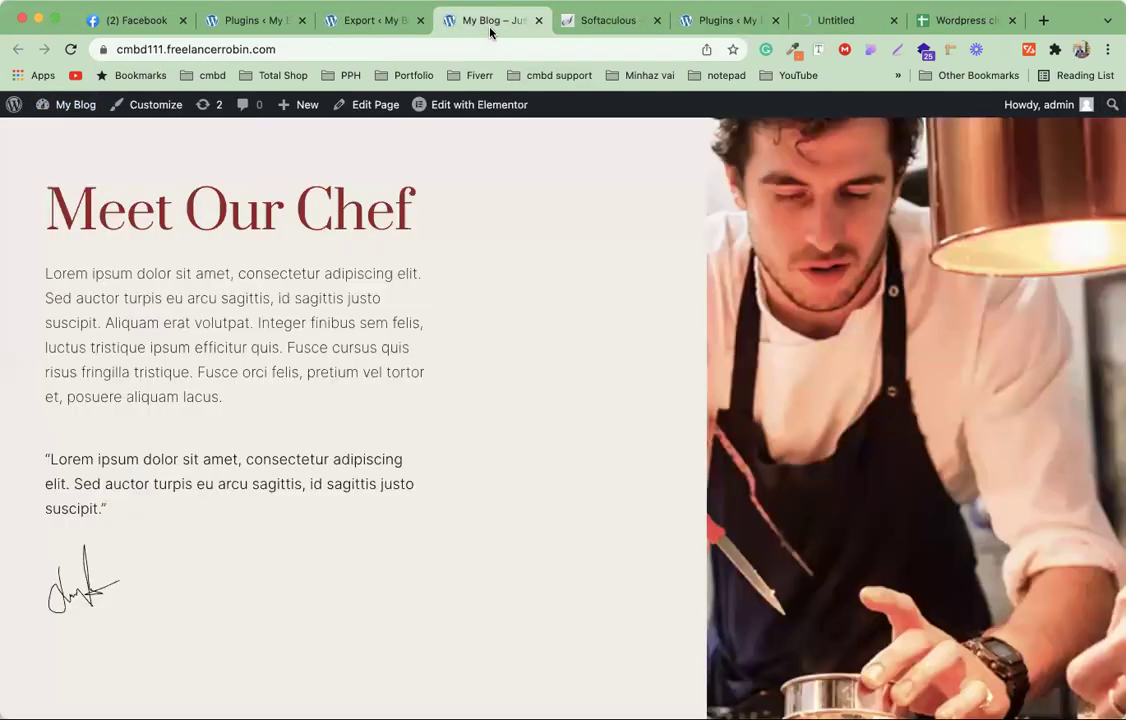
click(852, 22)
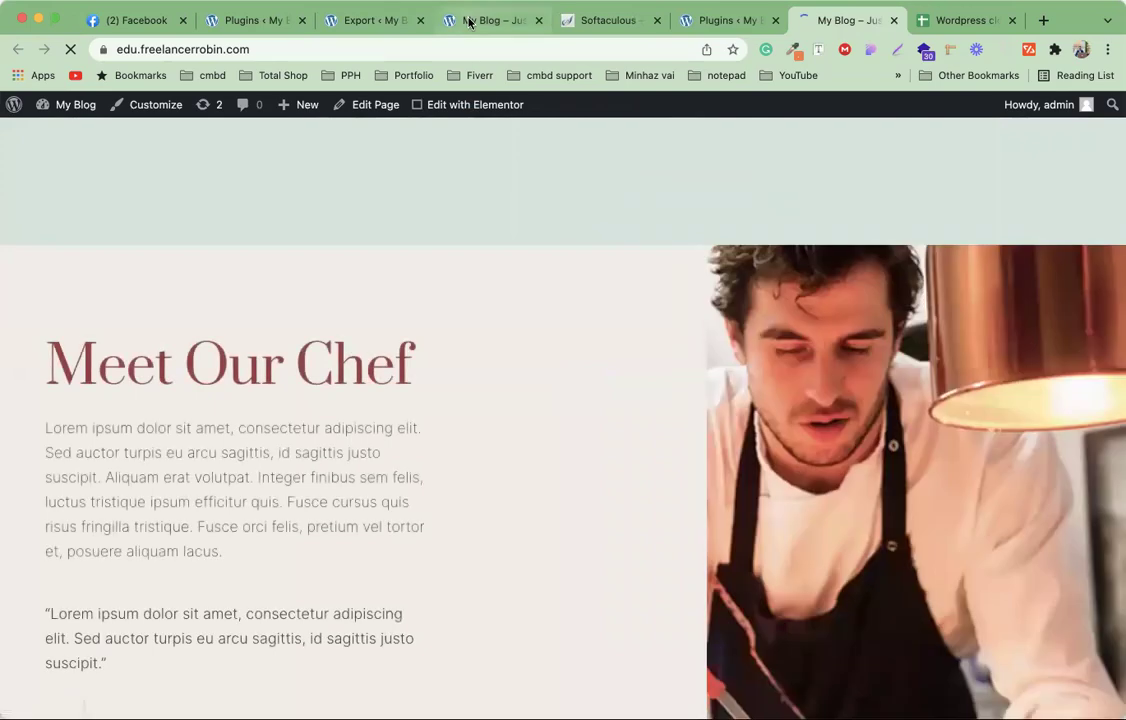
click(469, 22)
scroll(520, 337, up, 6)
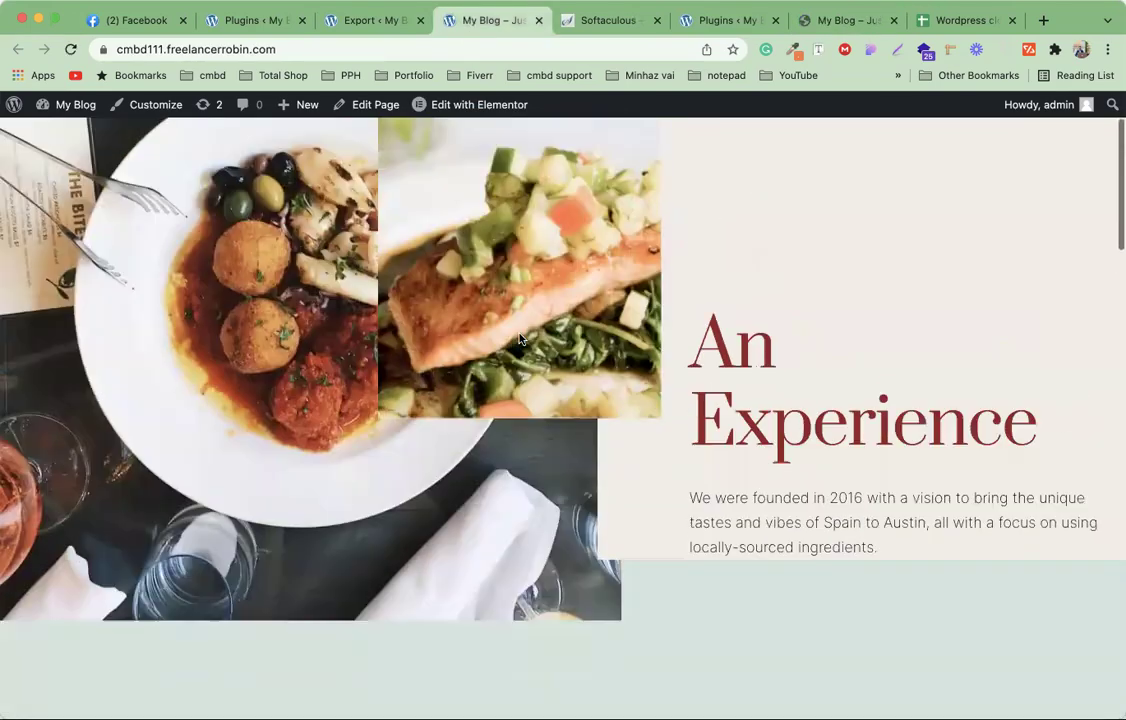
scroll(400, 300, down, 5)
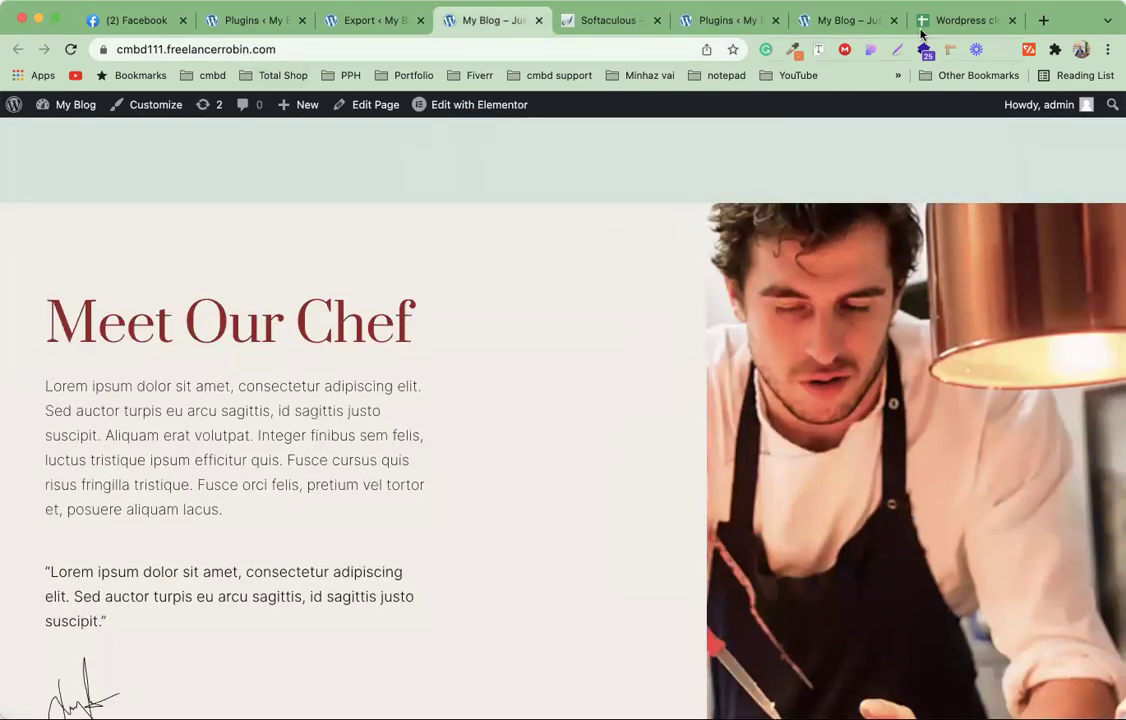
click(855, 20)
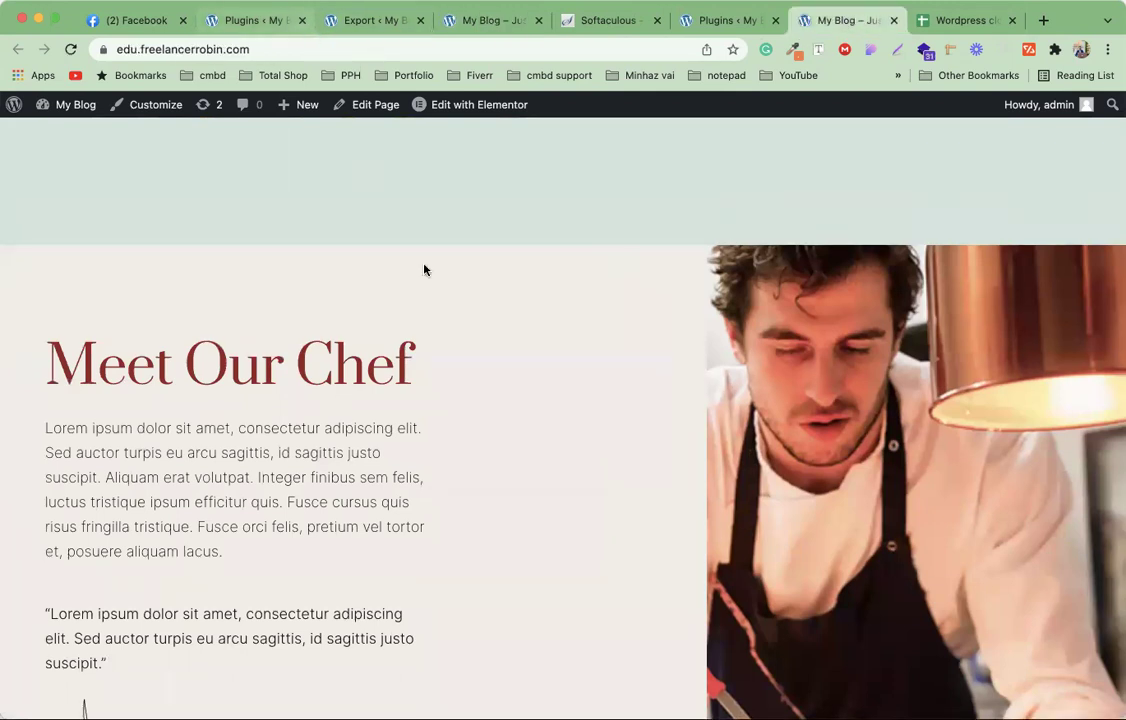
scroll(424, 269, down, 2)
scroll(424, 269, up, 8)
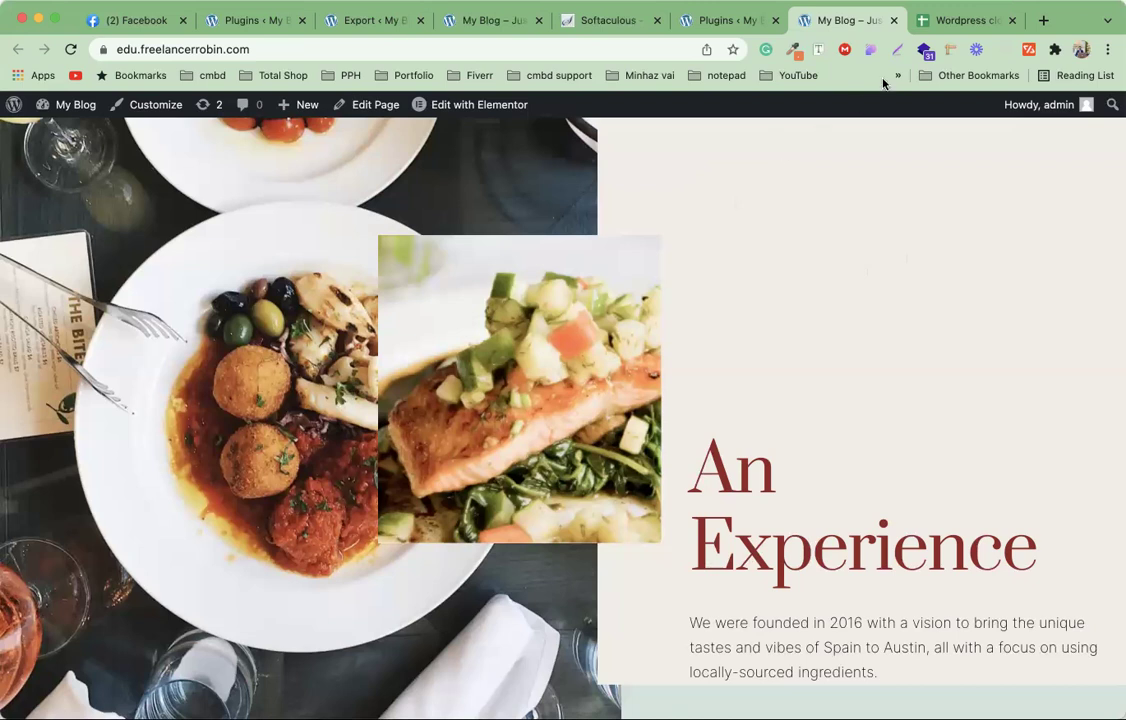
- Switch to the "Manual migration" sheet of the Wordpress clone/migration/backup spreadsheet and read its detailed steps and summary
click(928, 24)
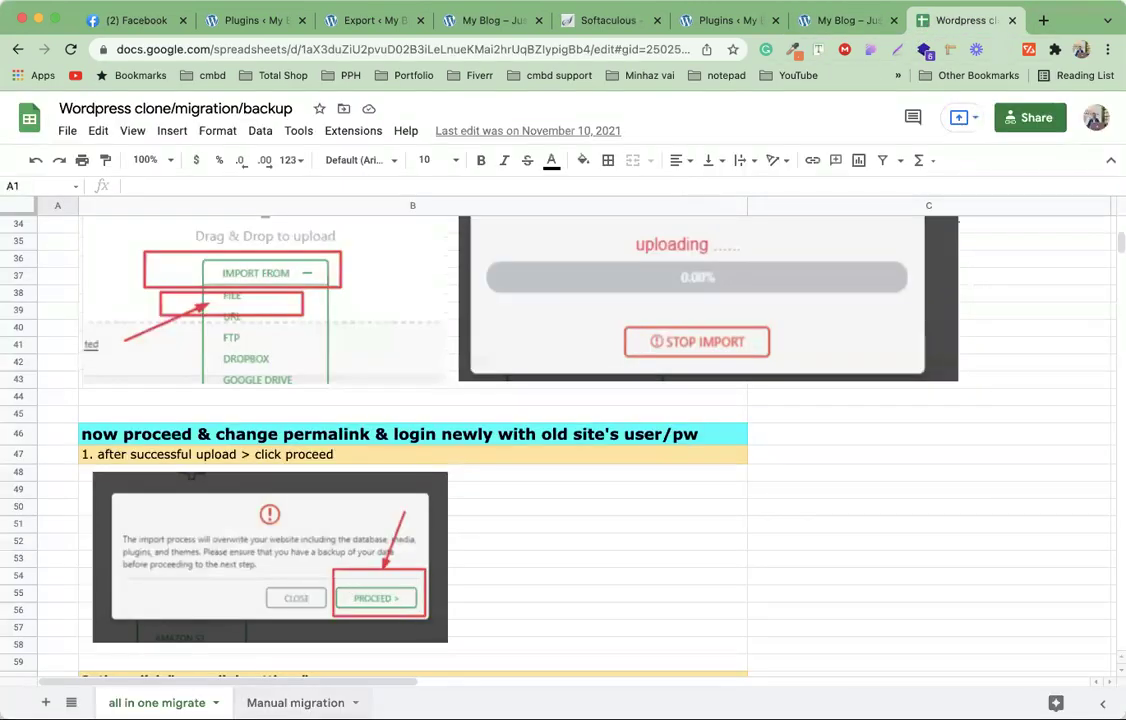
key(ctrl+shift+Page_Down)
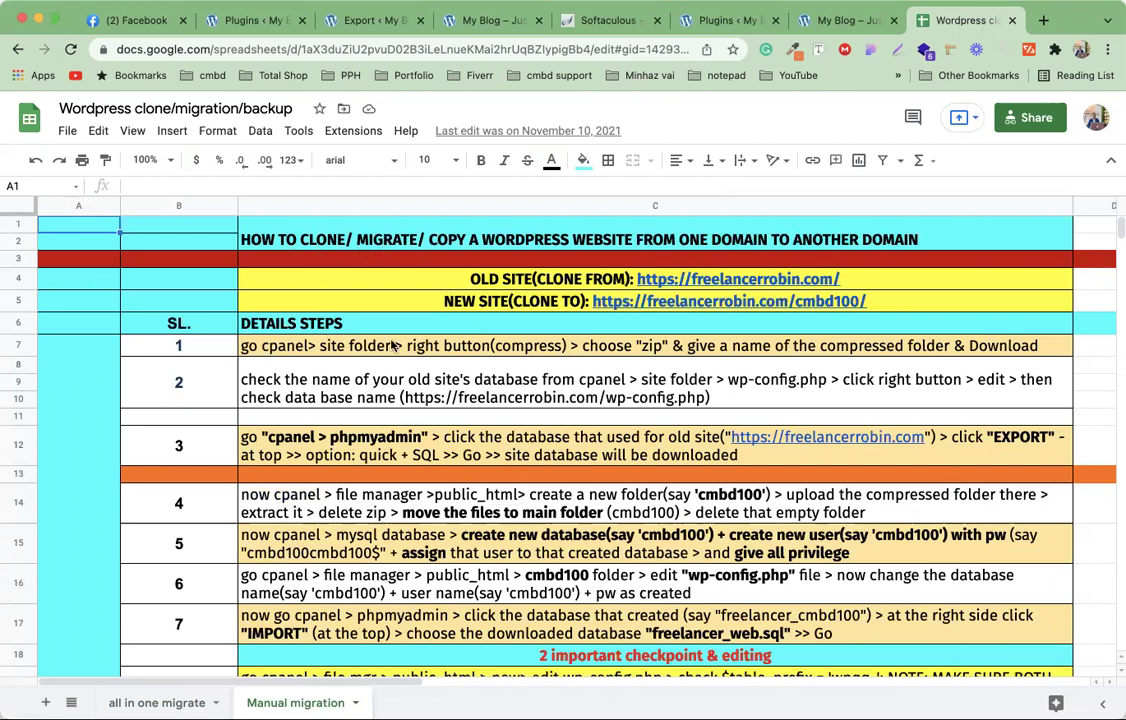
scroll(528, 328, down, 1)
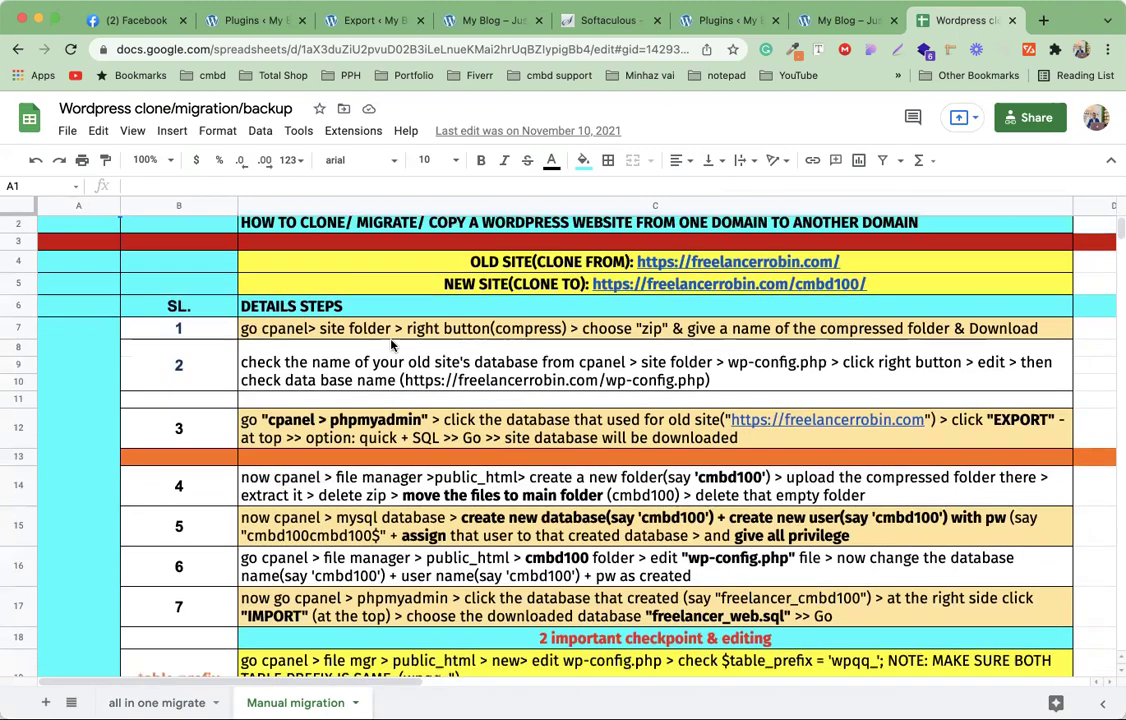
scroll(527, 325, up, 1)
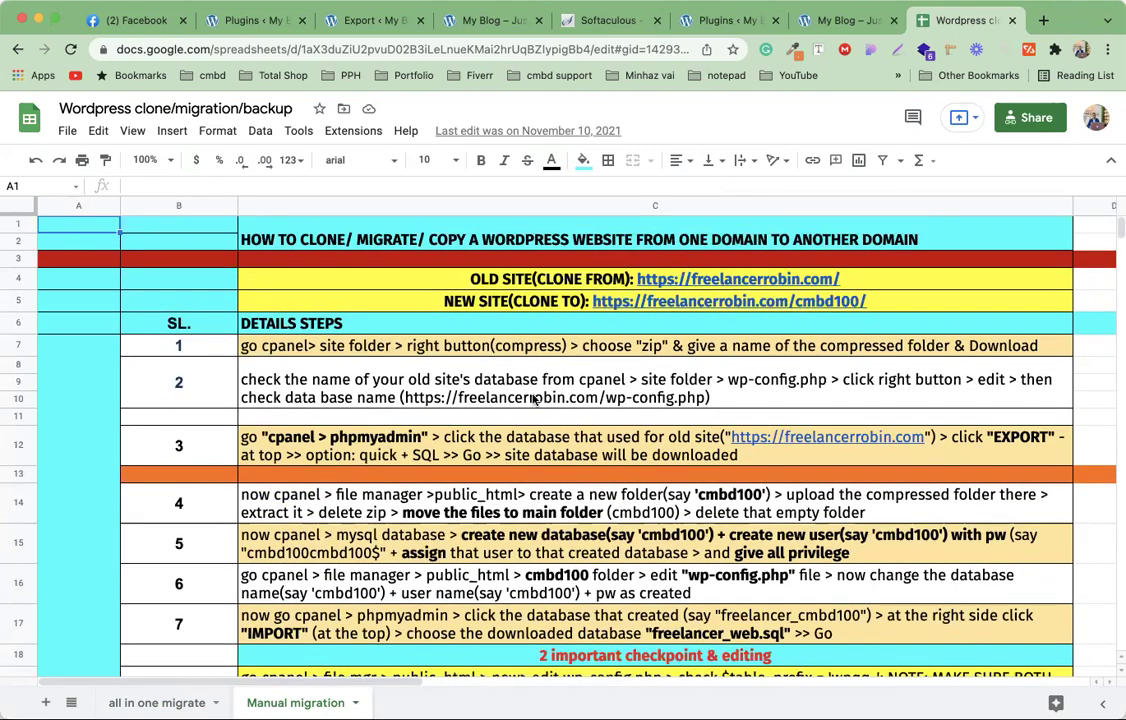
scroll(533, 397, down, 5)
scroll(535, 400, down, 10)
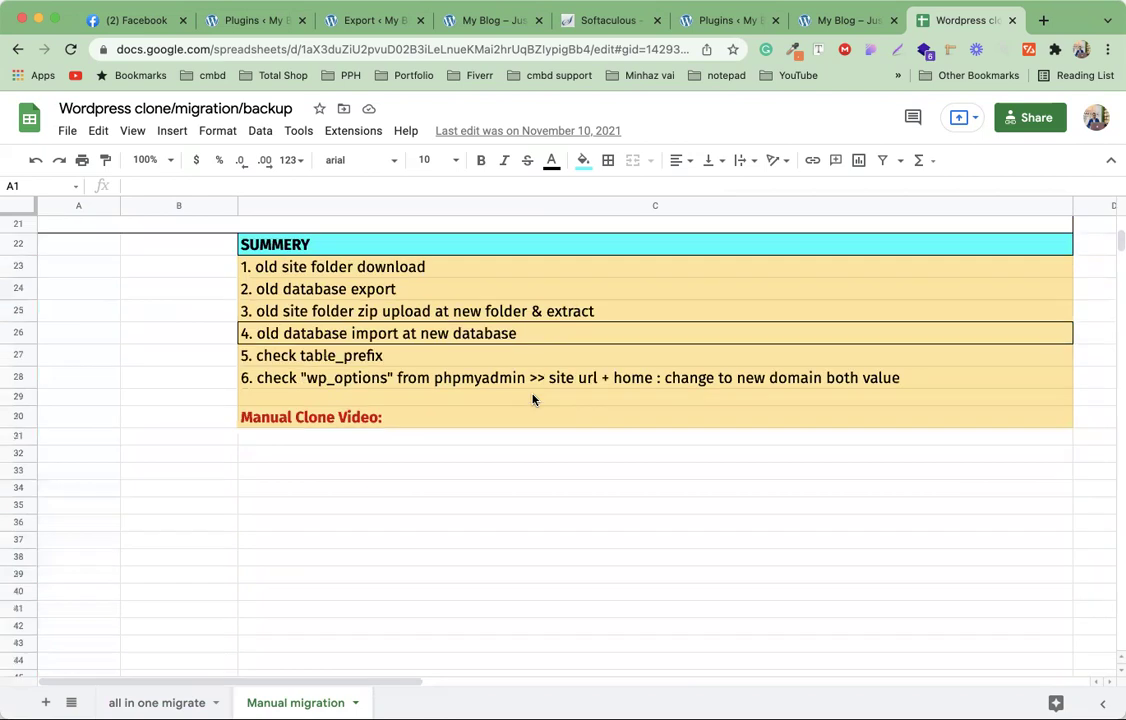
scroll(535, 400, up, 15)
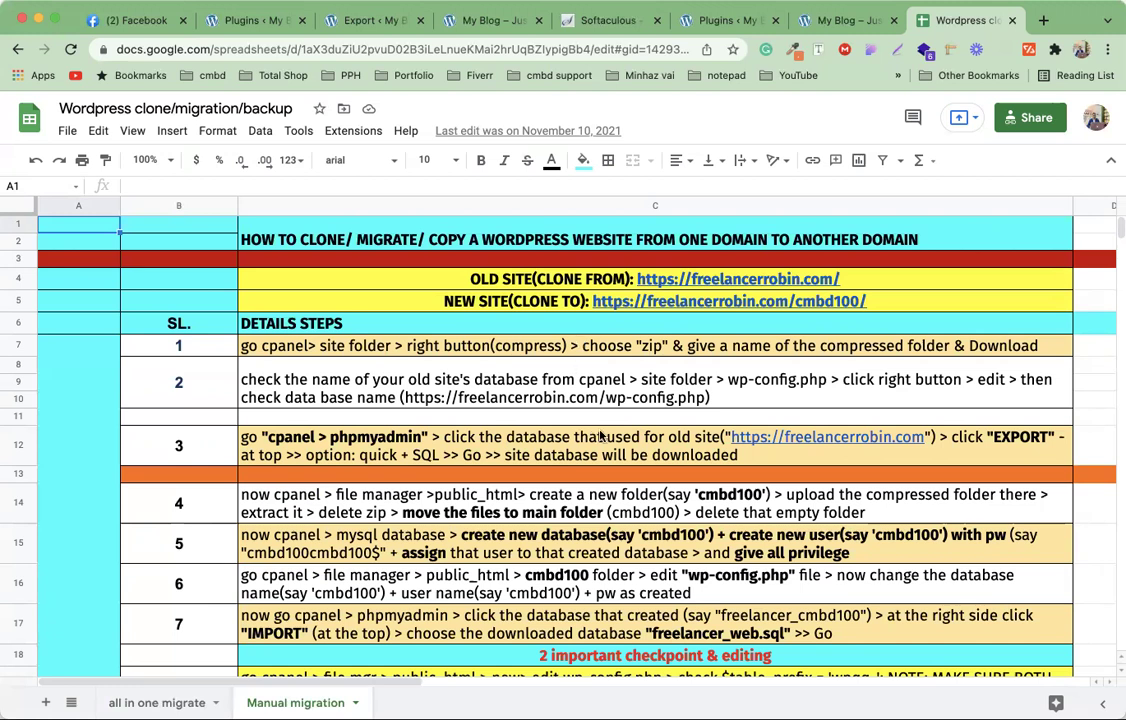
mouse_move(466, 437)
scroll(617, 322, down, 3)
scroll(617, 322, up, 3)
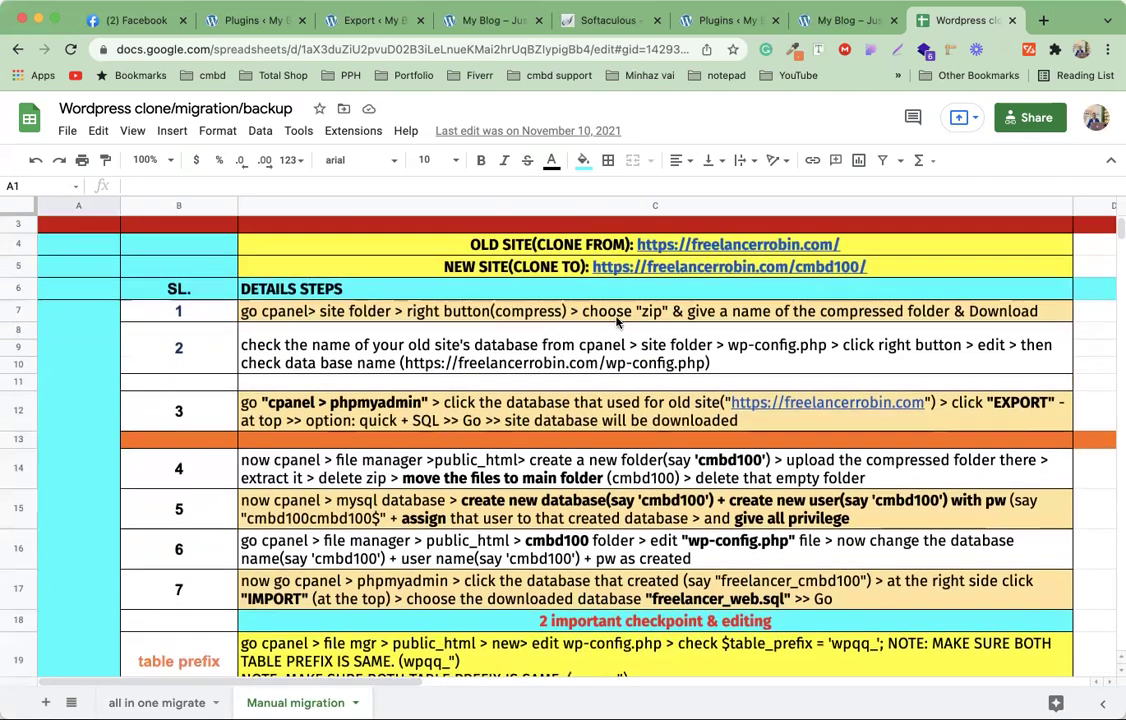